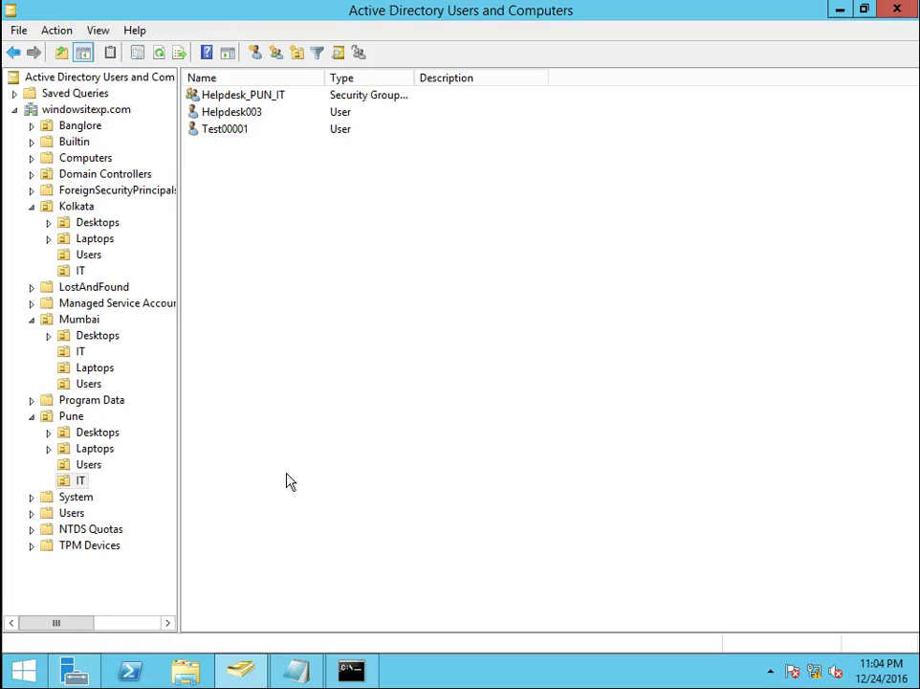
- Examine the organizational units inside the Pune, Kolkata and Mumbai OUs, including Pune's Desktops unit
left_click(68, 417)
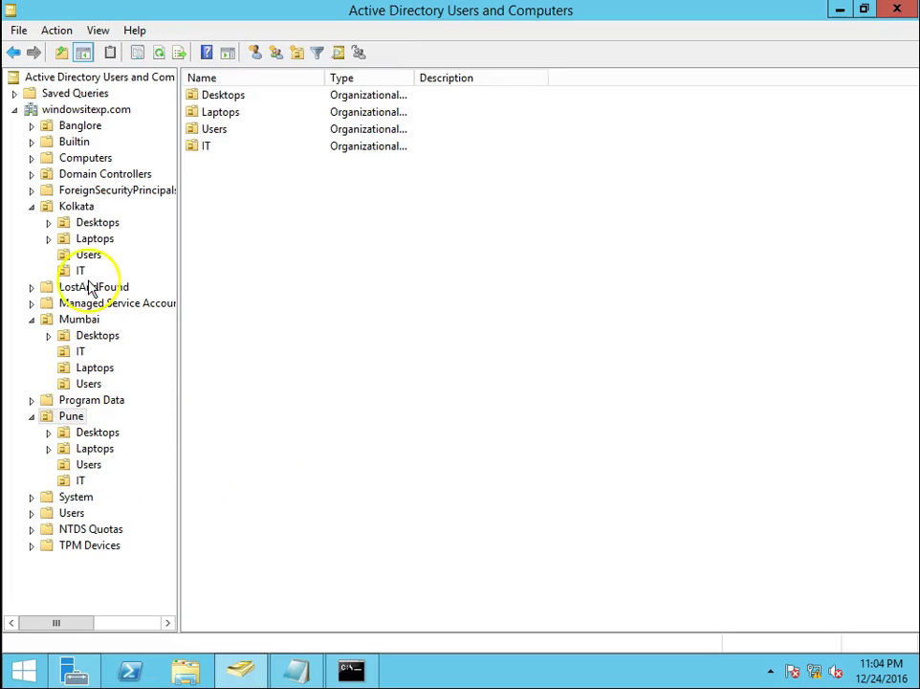
left_click(77, 206)
left_click(291, 248)
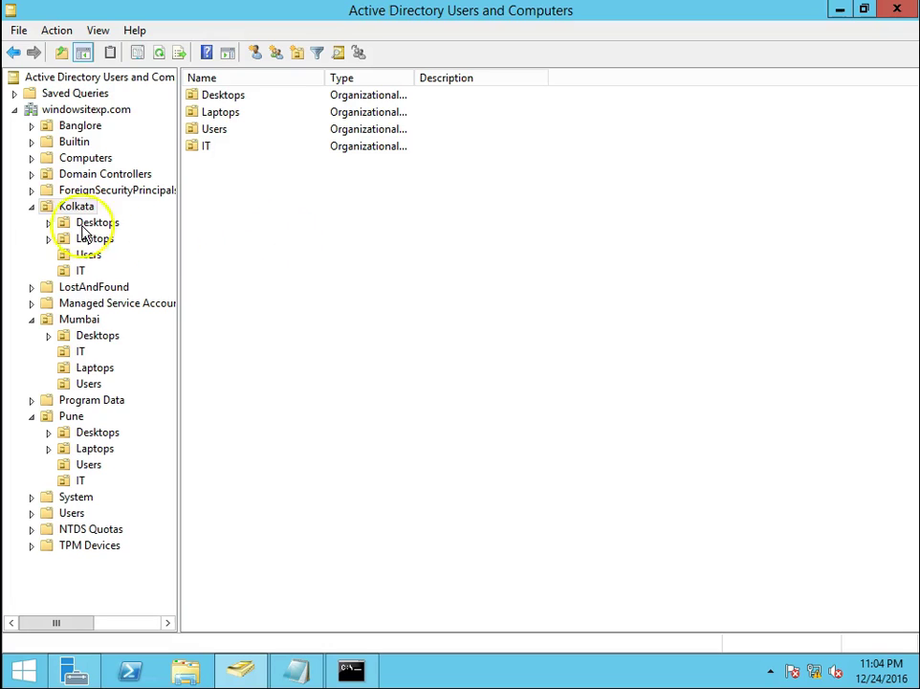
left_click(78, 321)
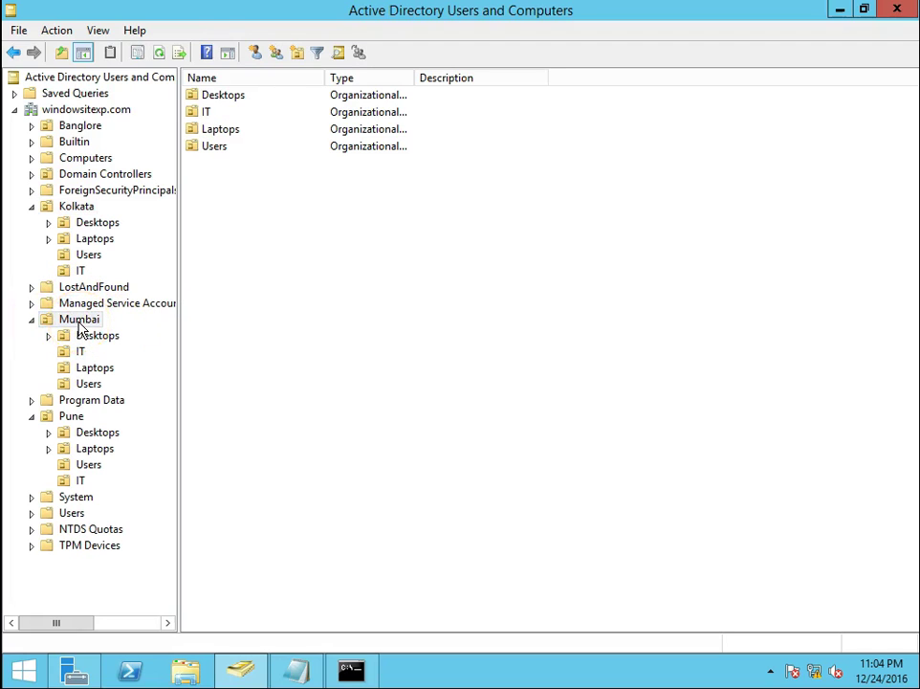
left_click(292, 273)
left_click(80, 326)
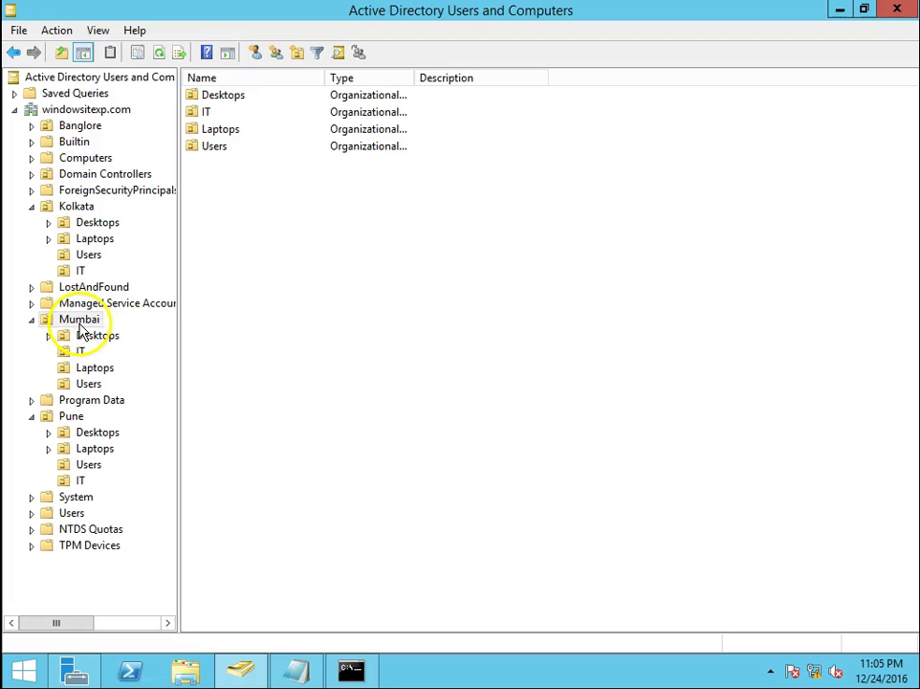
left_click(77, 209)
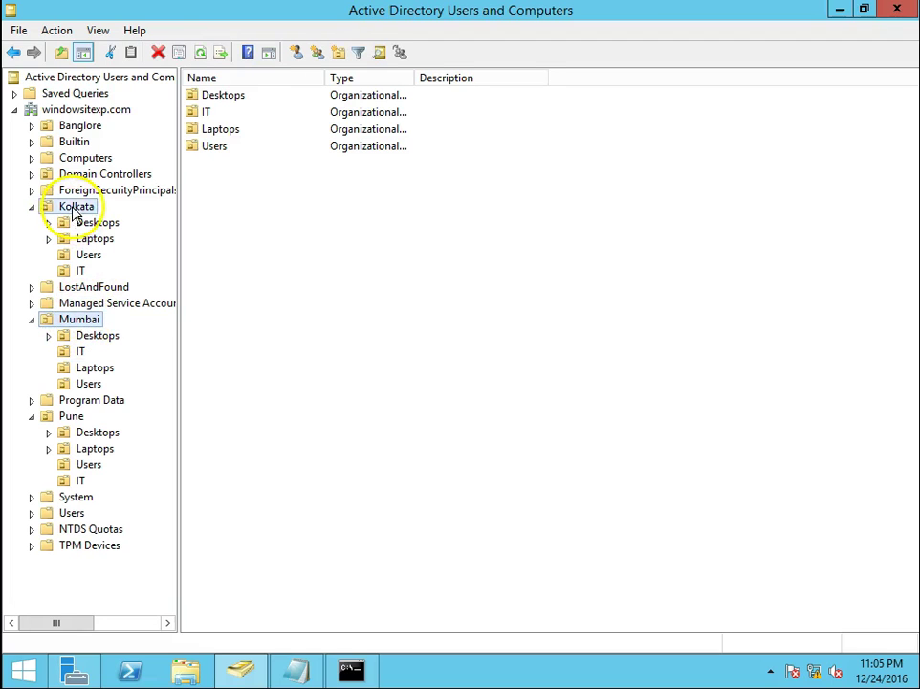
left_click(73, 417)
left_click(97, 436)
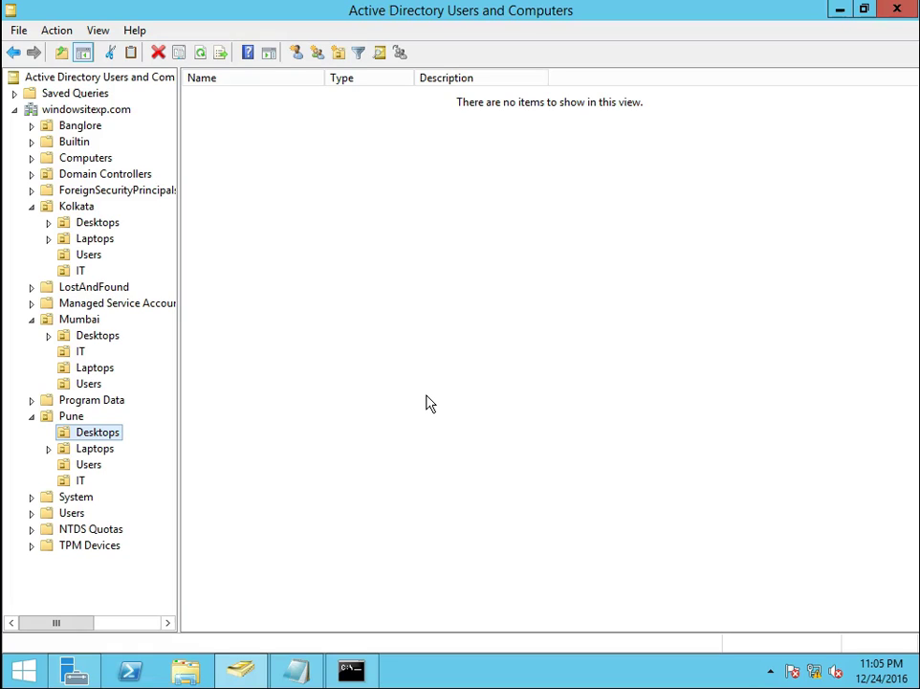
left_click(416, 382)
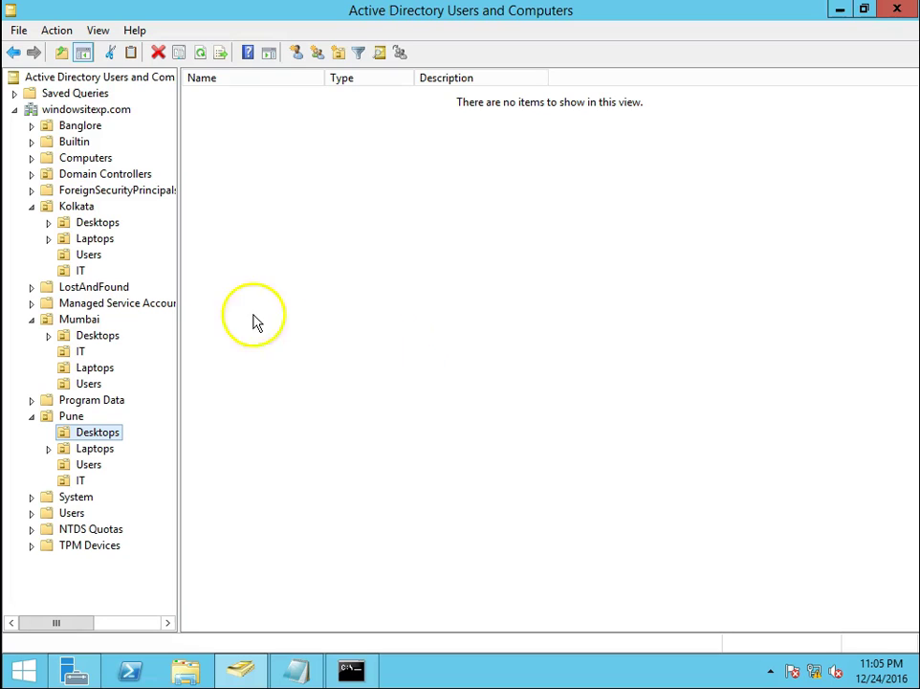
left_click(72, 209)
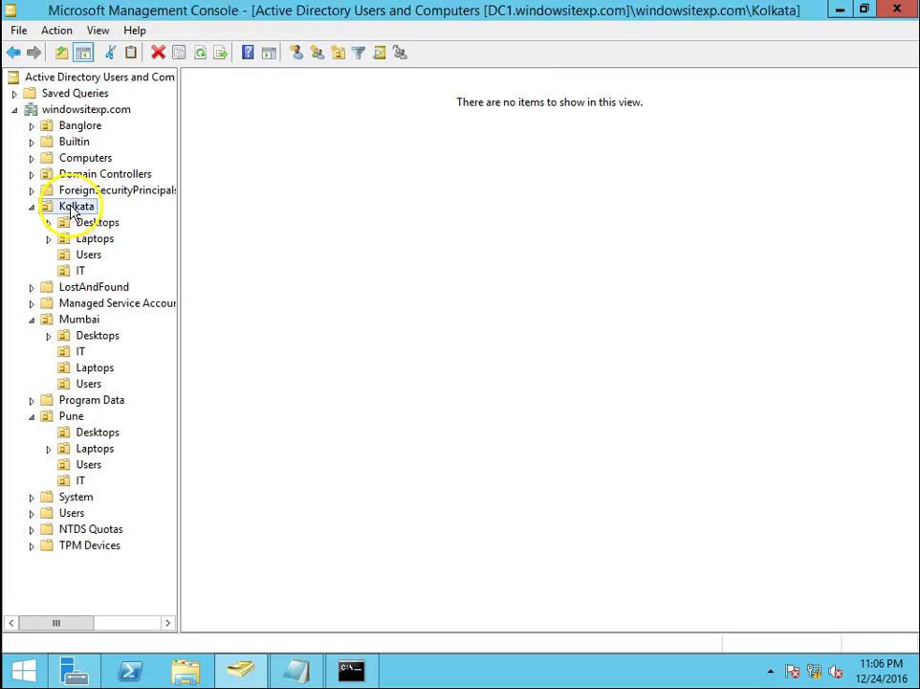
left_click(84, 325)
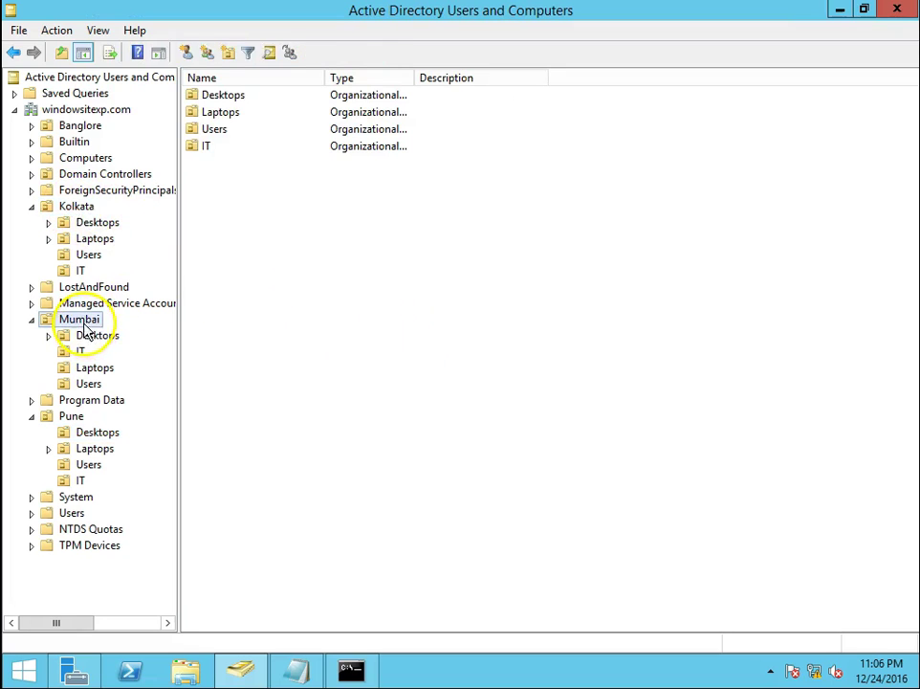
left_click(72, 419)
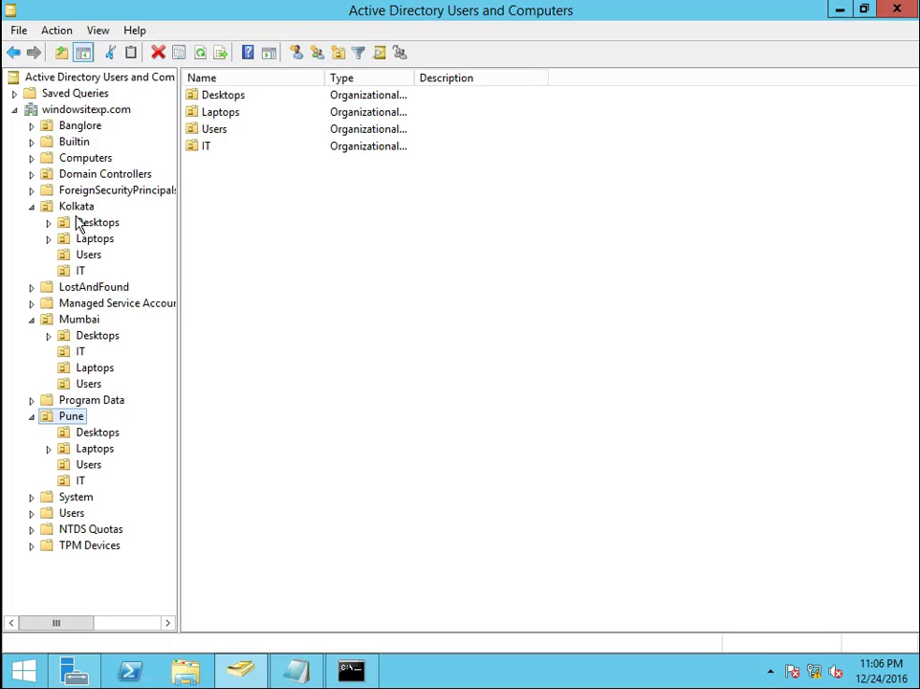
- Examine the contents of Kolkata's Desktops, Laptops, Users and IT units, Mumbai's IT unit, and the windowsitexp.com domain root
left_click(240, 237)
left_click(97, 223)
left_click(106, 239)
left_click(92, 255)
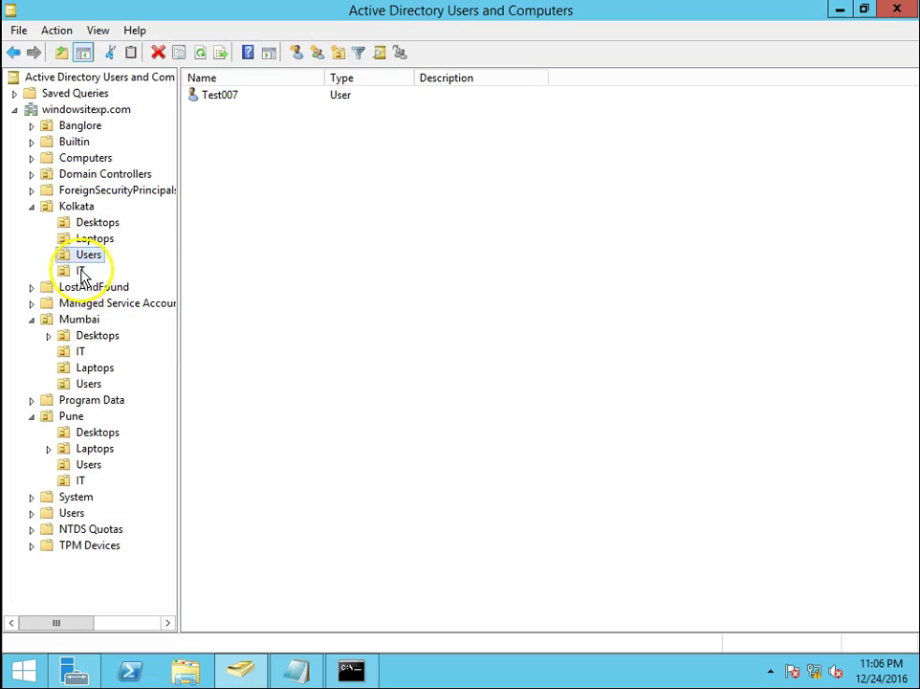
left_click(81, 272)
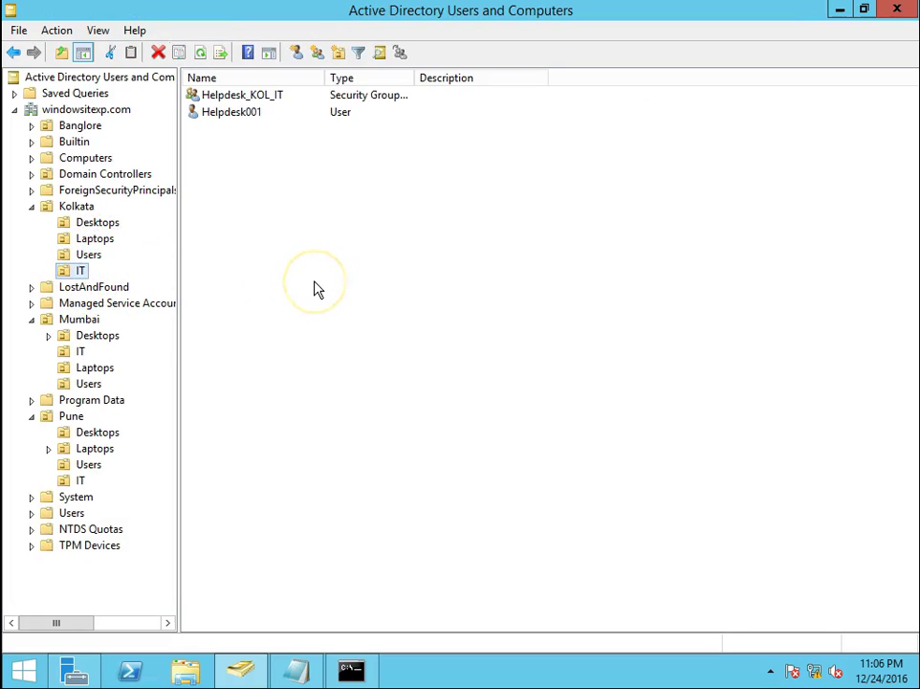
left_click(310, 285)
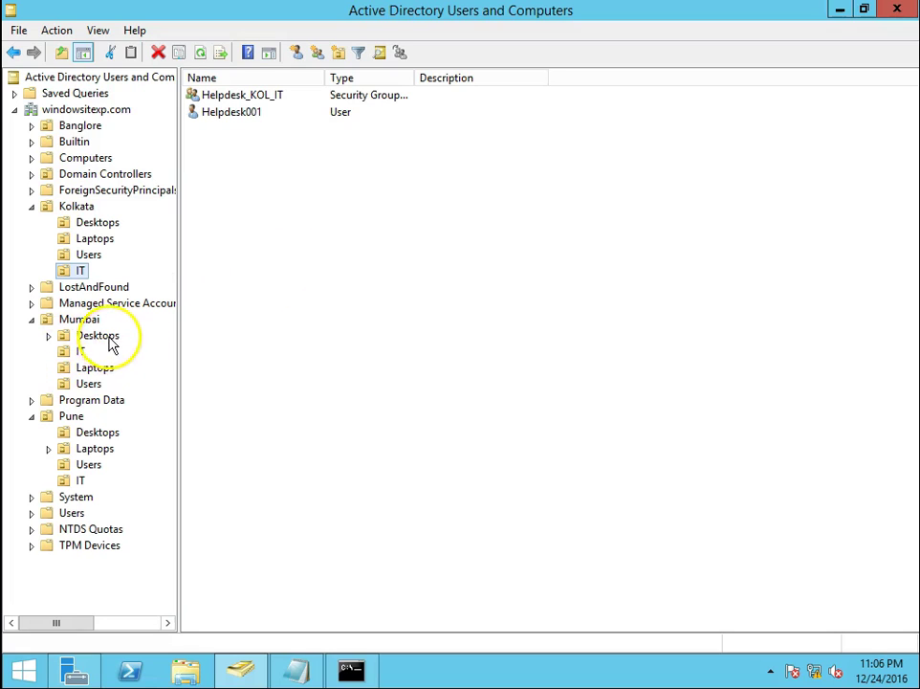
left_click(81, 351)
left_click(103, 400)
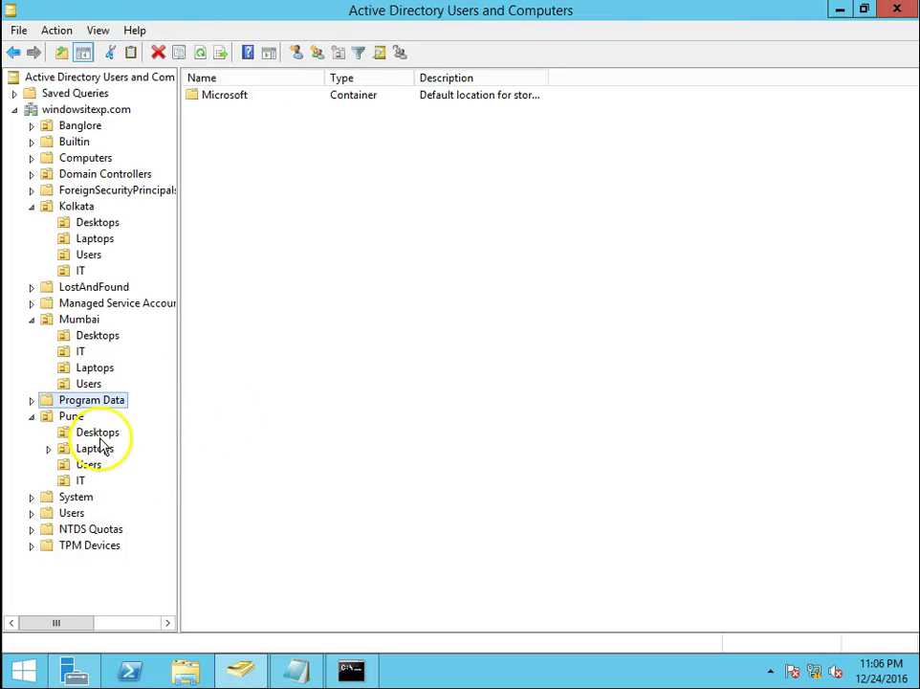
left_click(72, 109)
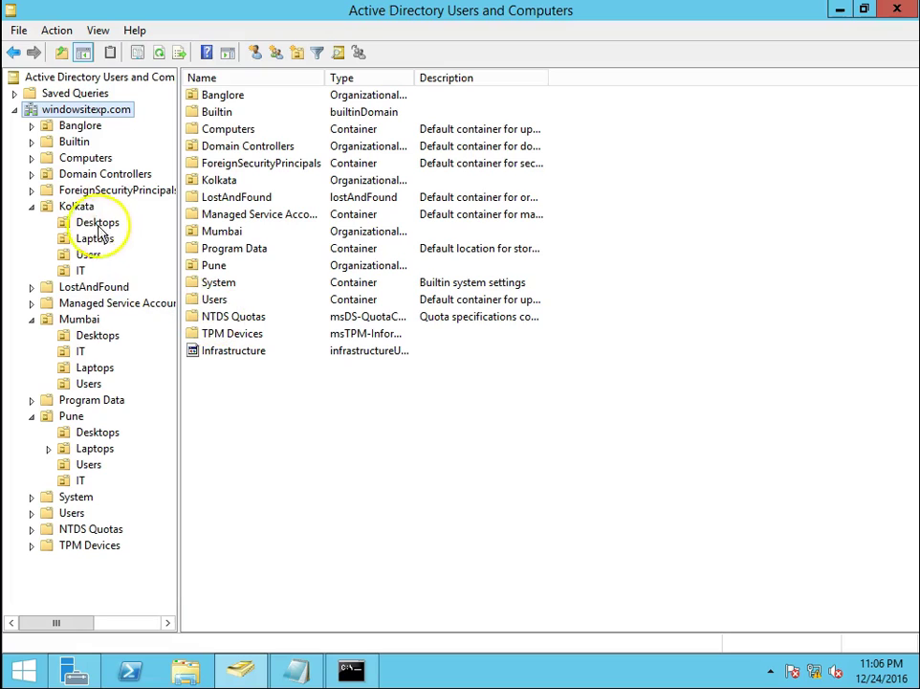
- Review the Helpdesk001 user and the membership of the Helpdesk_KOL_IT security group in Kolkata's IT unit
left_click(76, 208)
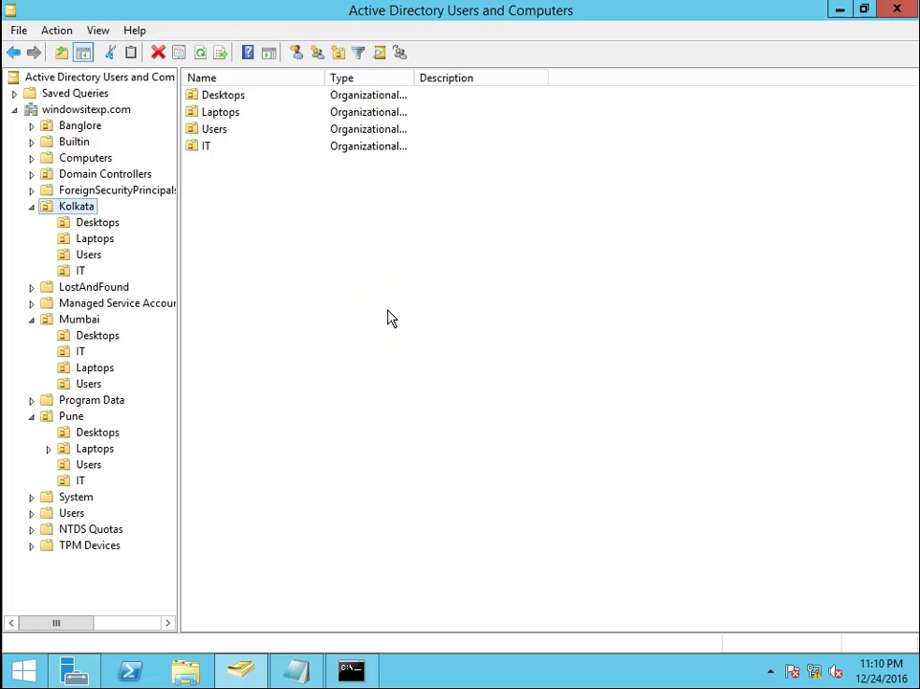
left_click(77, 270)
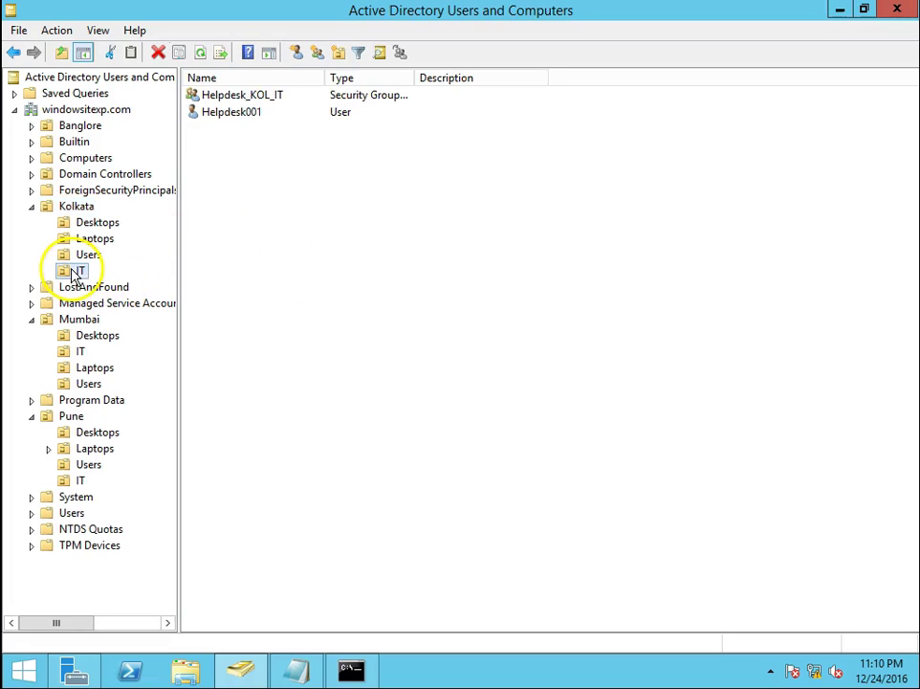
left_click(250, 113)
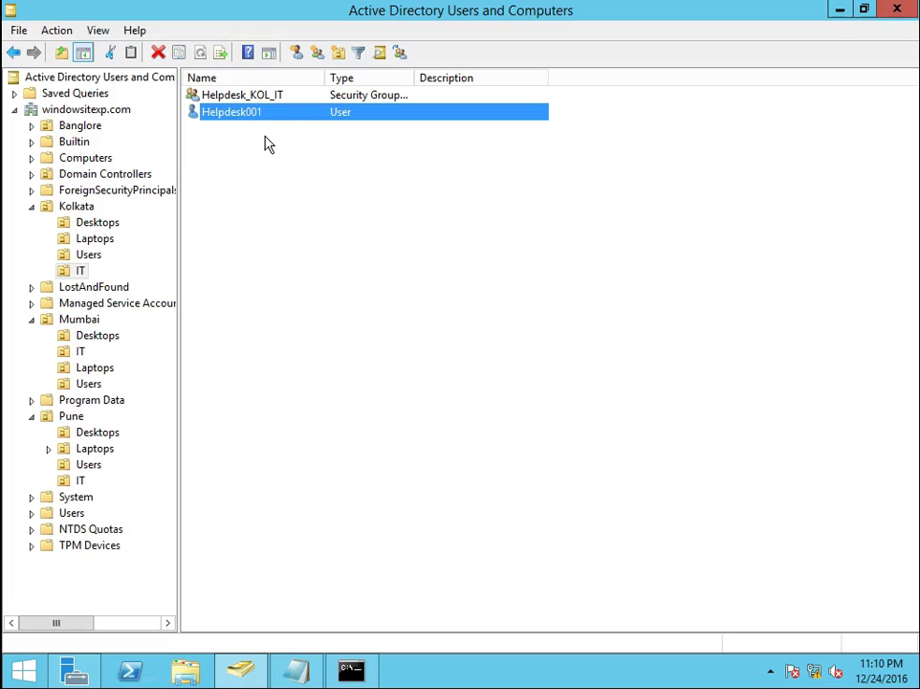
mouse_move(75, 671)
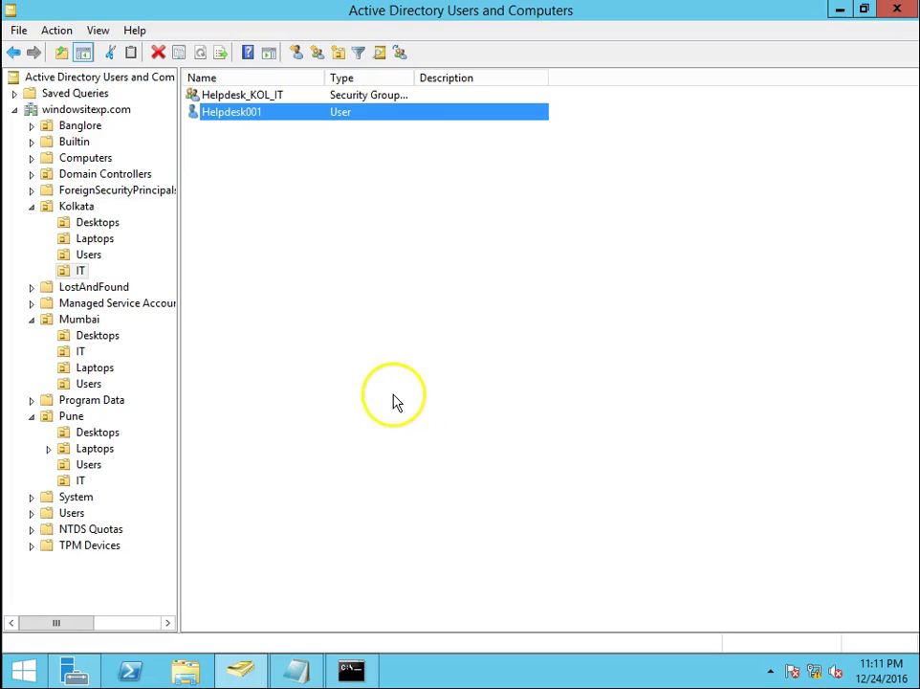
left_click(253, 96)
left_click_drag(322, 76, 355, 79)
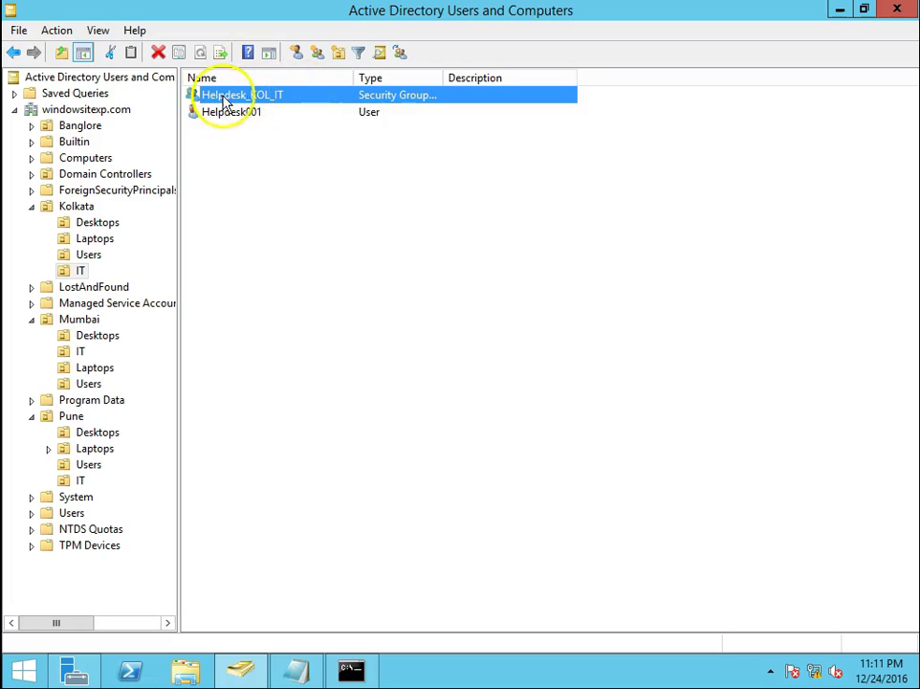
double_click(266, 96)
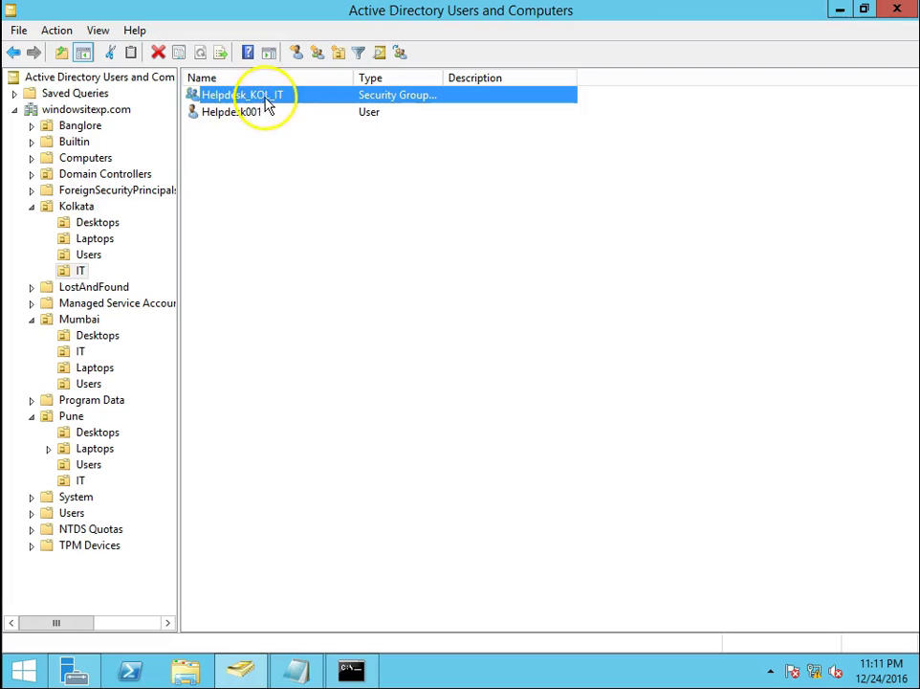
left_click(407, 174)
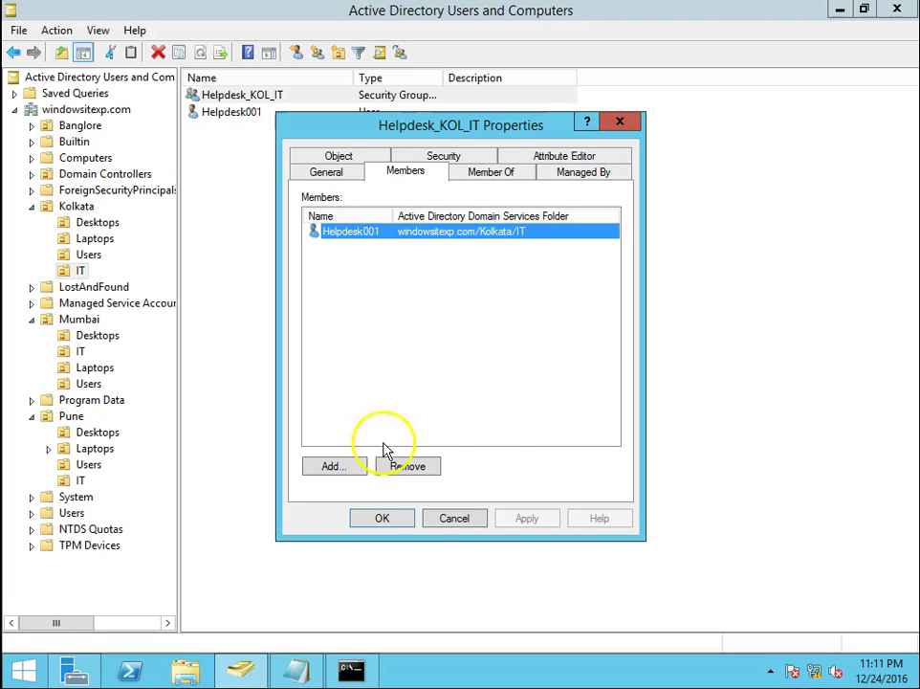
left_click(383, 527)
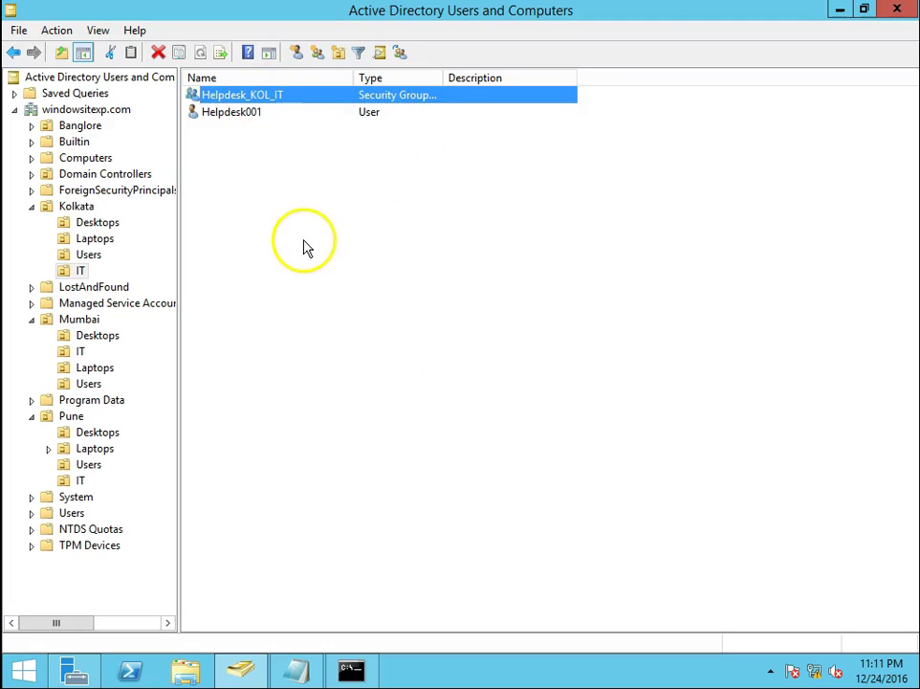
left_click(244, 111)
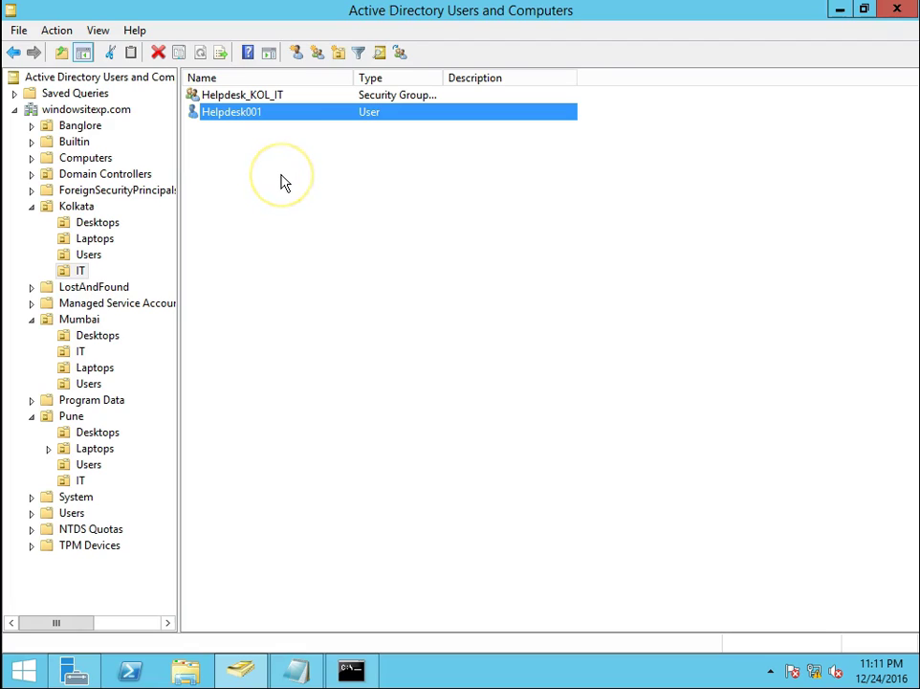
left_click(209, 112)
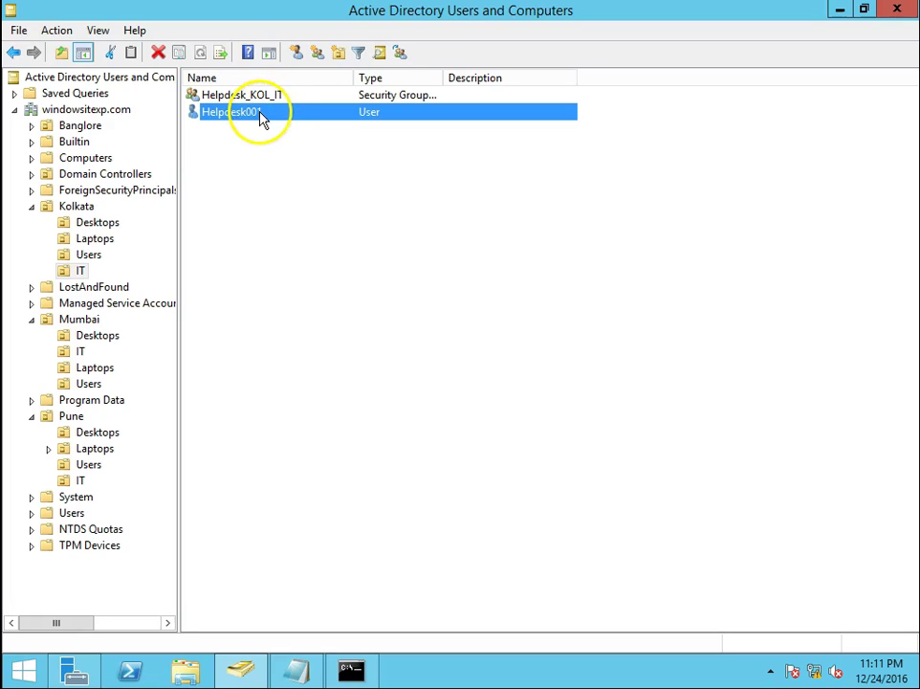
left_click(235, 95)
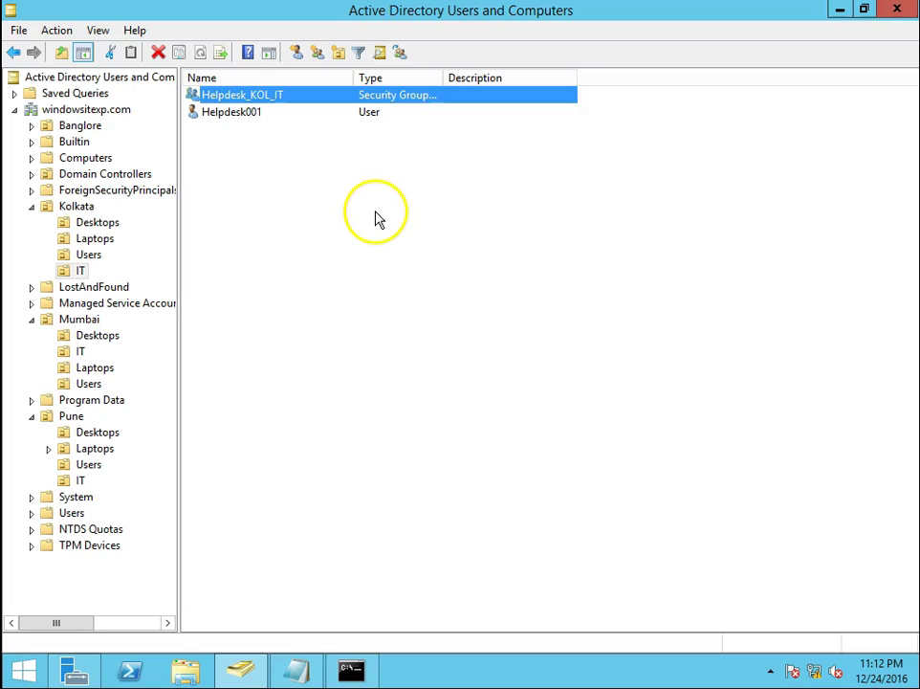
right_click(76, 208)
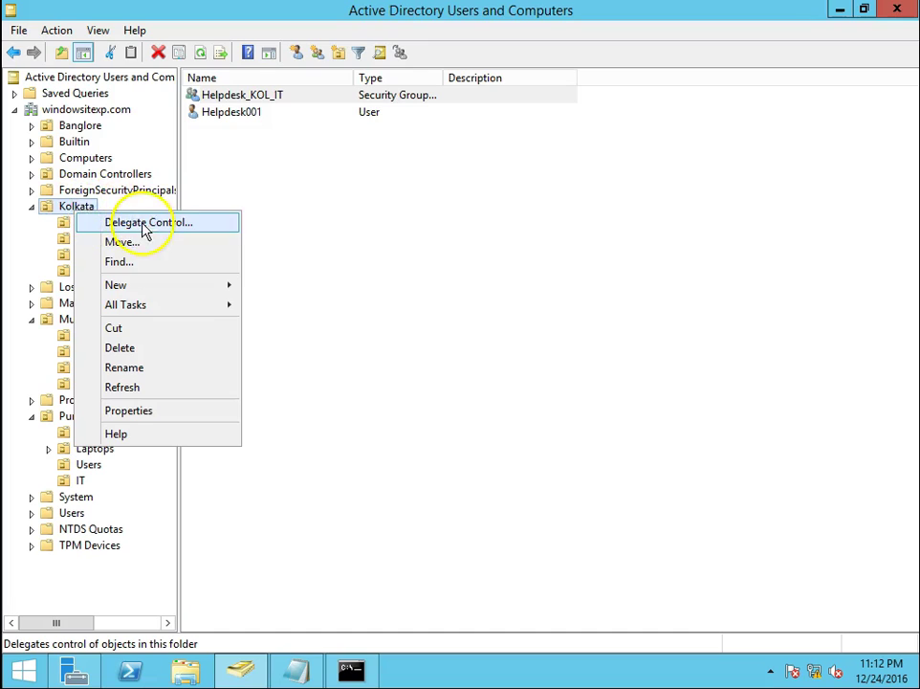
left_click(175, 228)
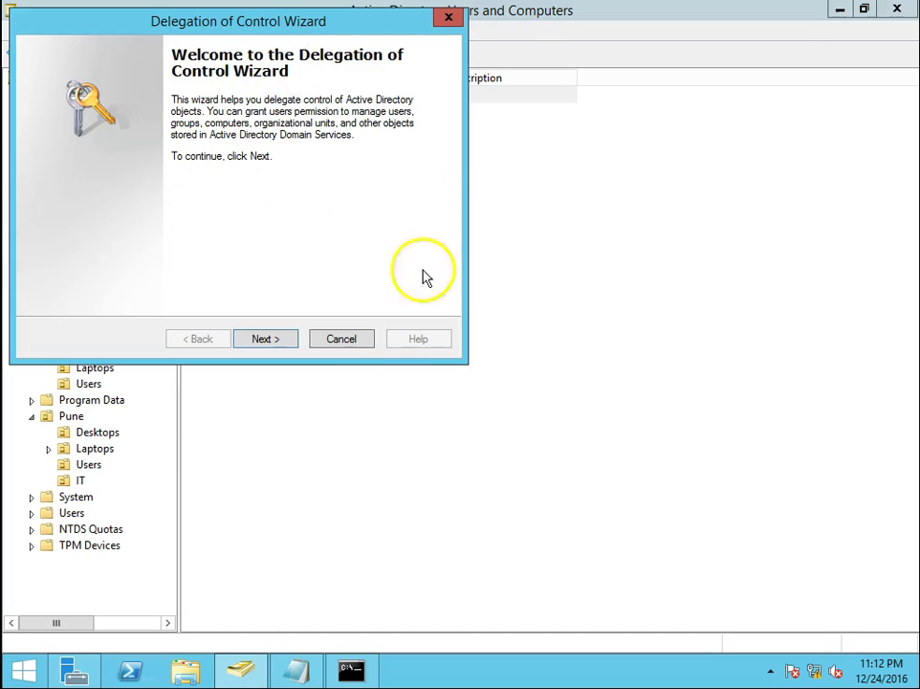
left_click(354, 343)
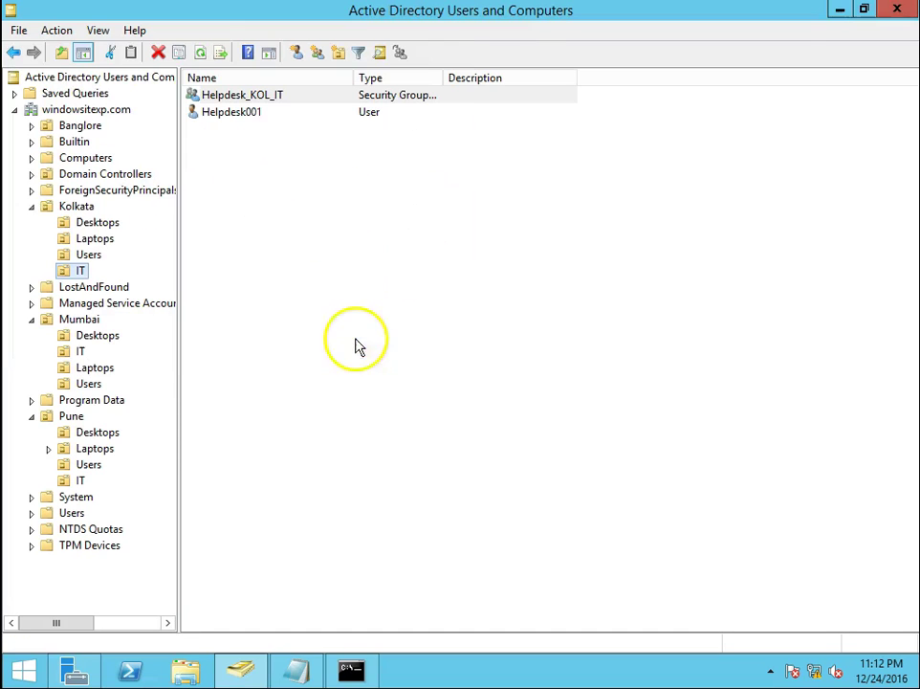
- Start the Delegation of Control Wizard for the Kolkata OU and advance it to the Users or Groups page
left_click(83, 206)
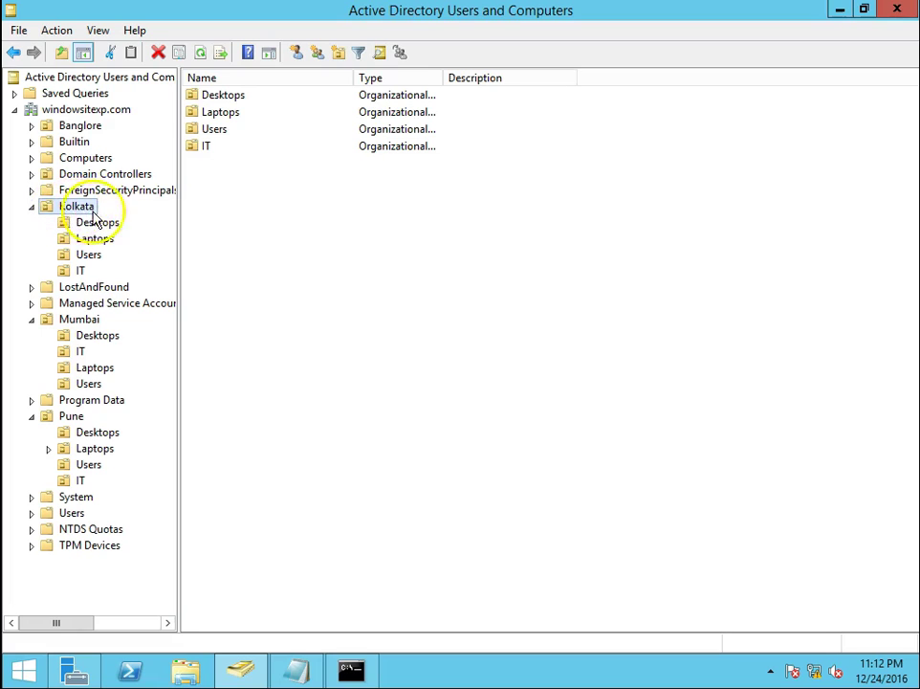
right_click(96, 208)
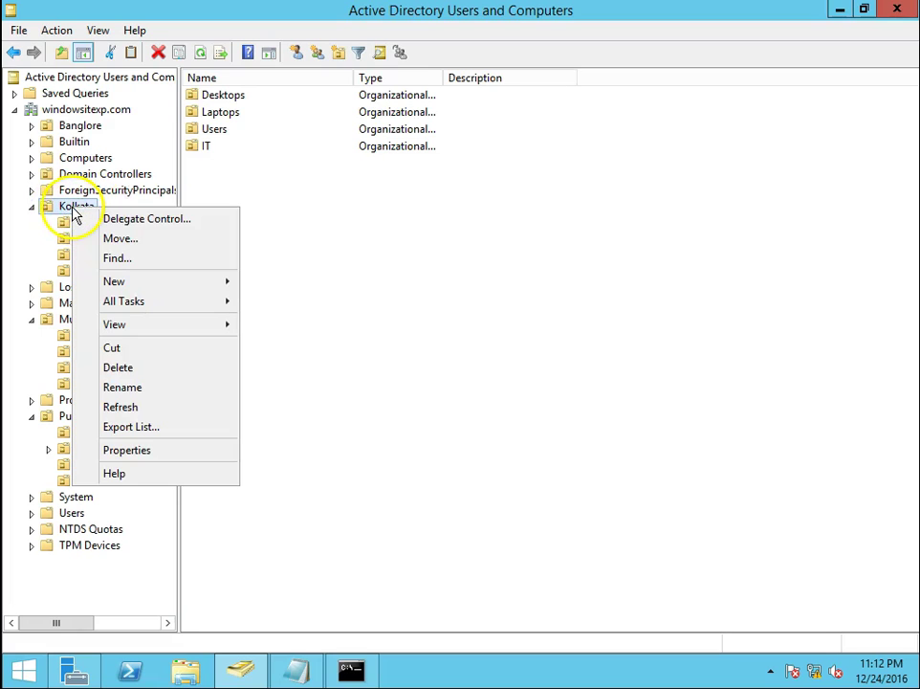
left_click(121, 219)
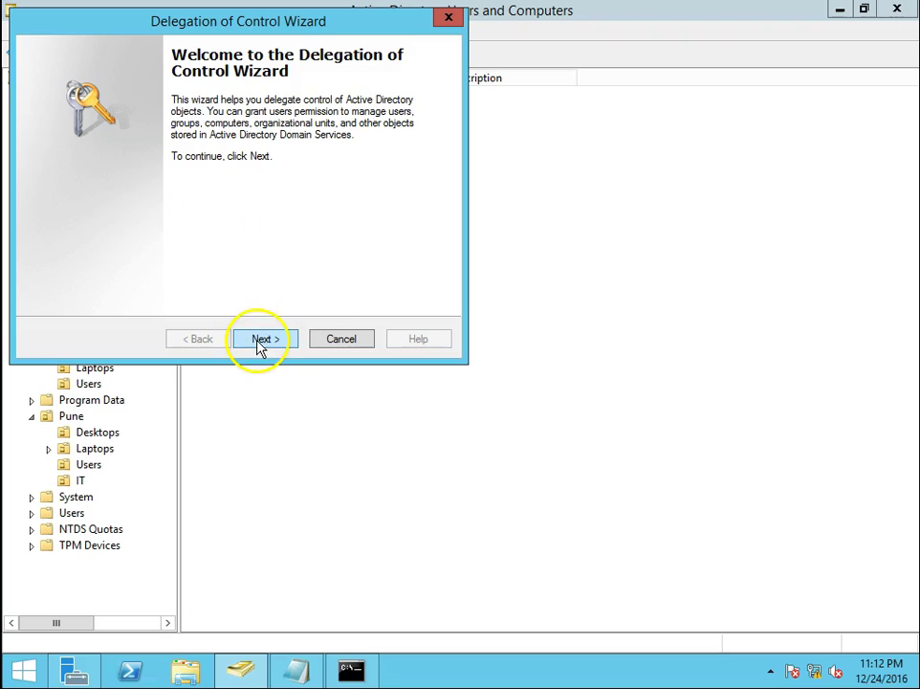
left_click_drag(270, 28, 476, 80)
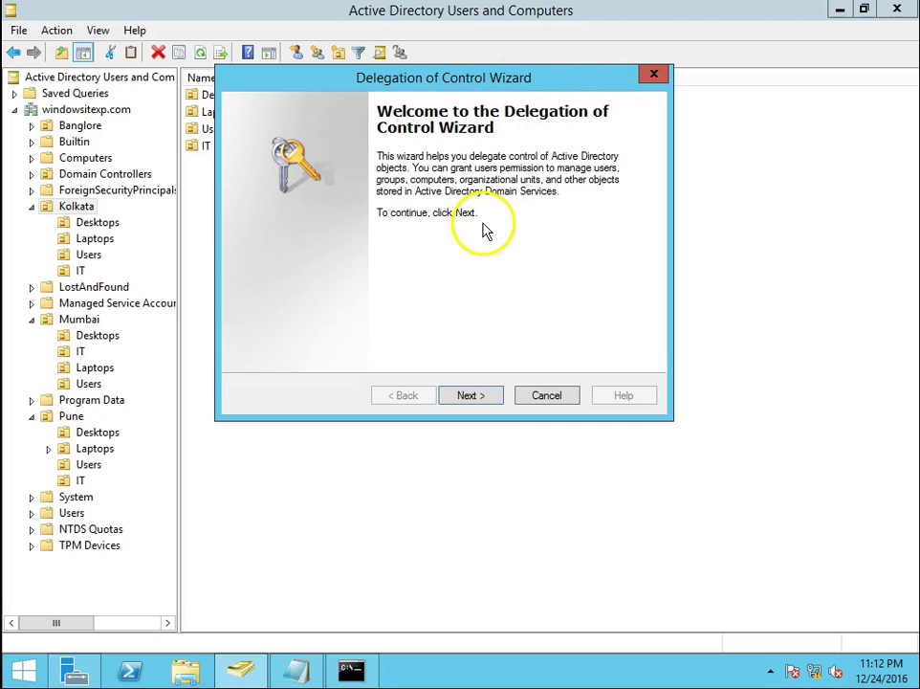
left_click(468, 399)
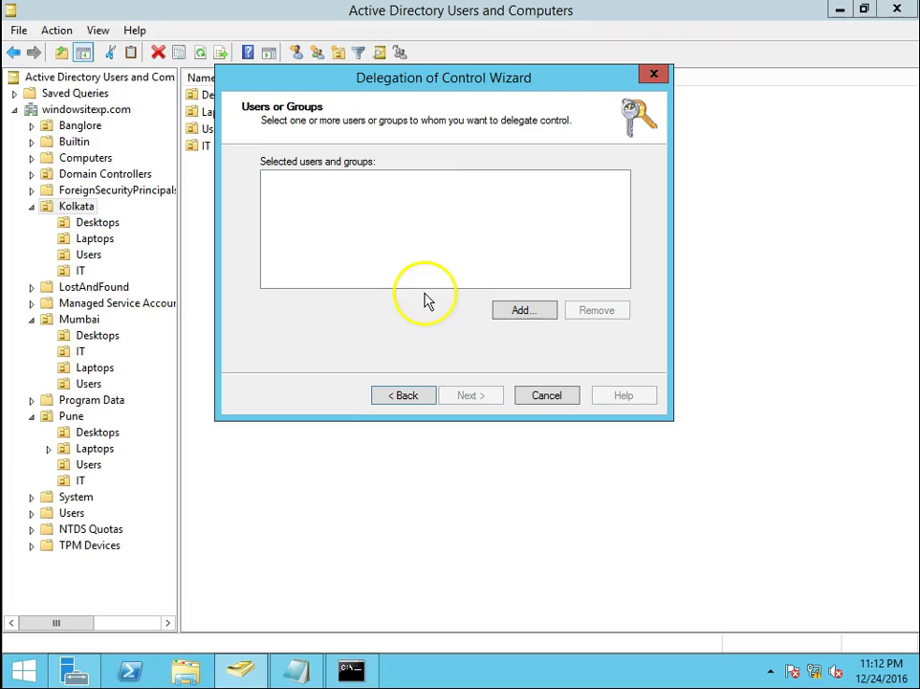
left_click_drag(384, 89, 411, 256)
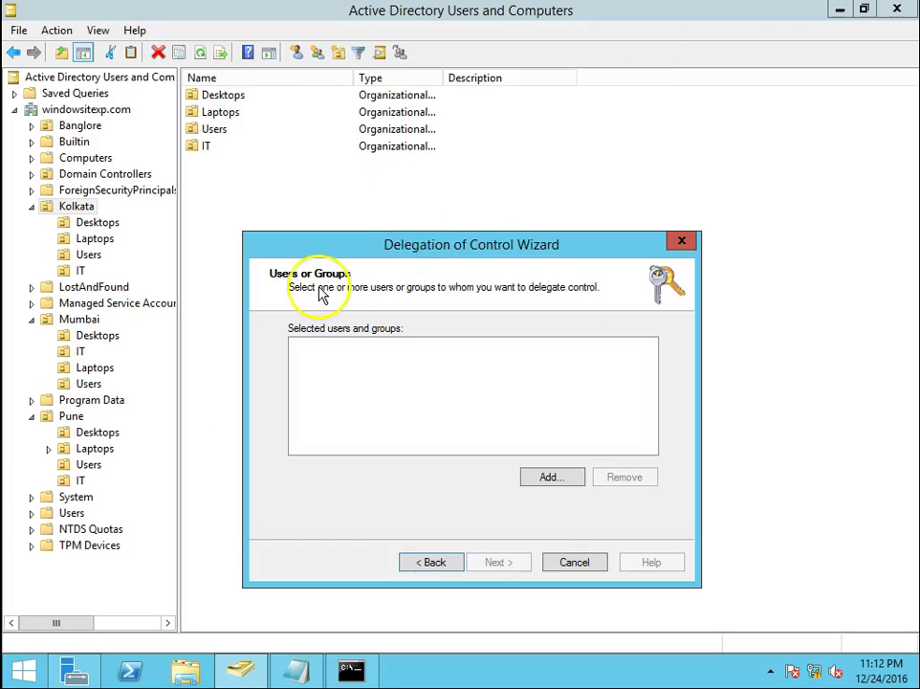
- Add the Helpdesk_KOL_IT group as the delegate, finding it by the partial name "helpde", and proceed to the tasks to delegate
left_click(549, 478)
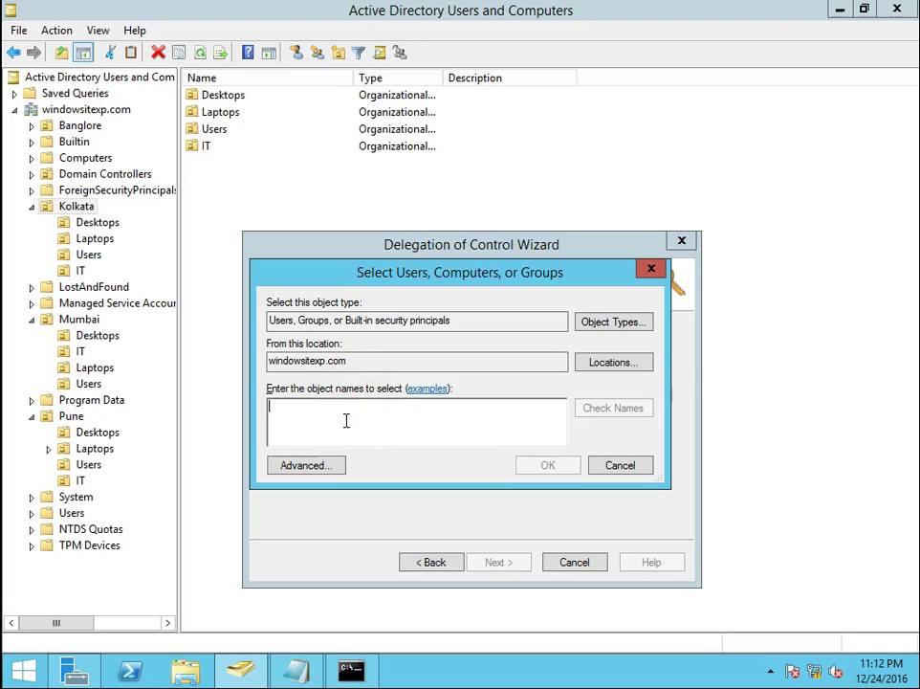
type("he")
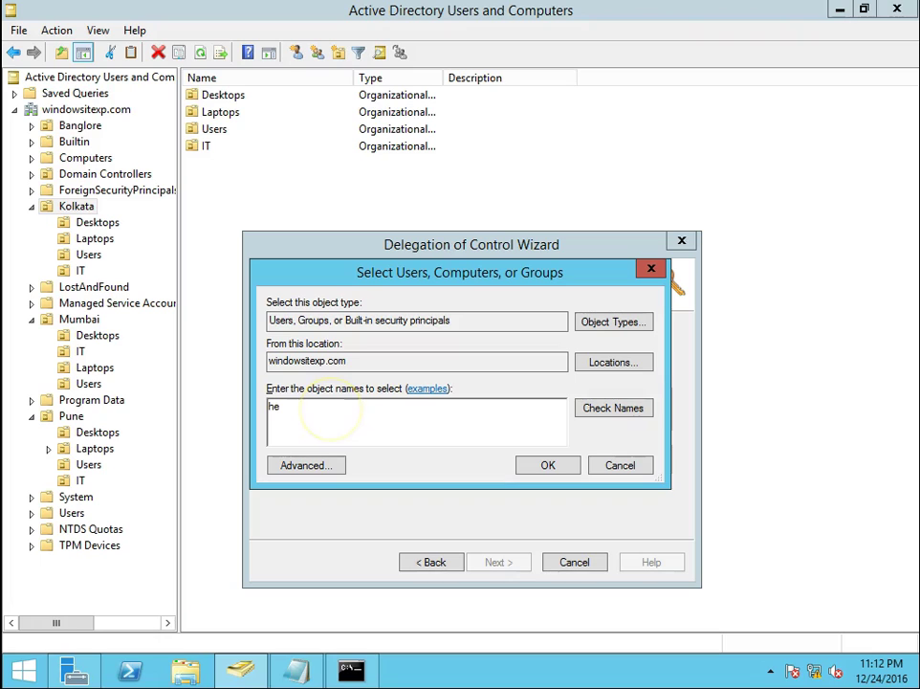
type("lpde")
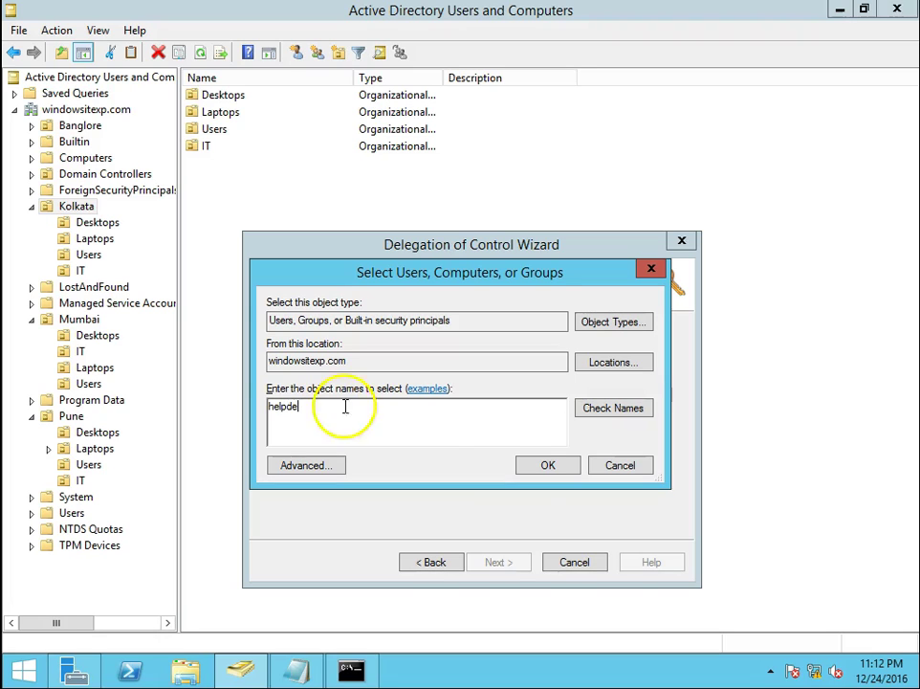
left_click(613, 408)
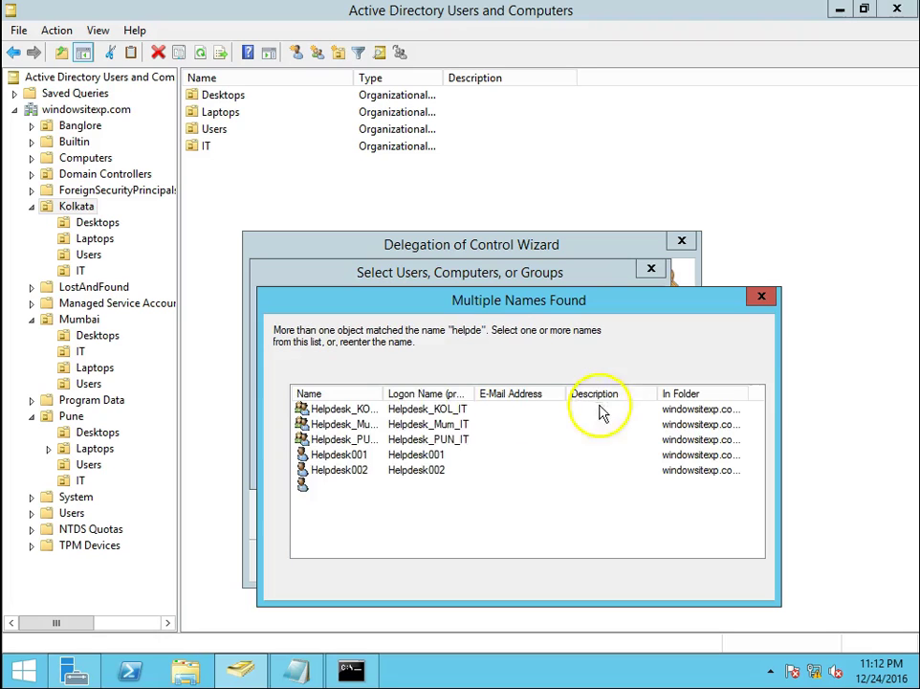
left_click_drag(385, 393, 482, 393)
left_click(373, 409)
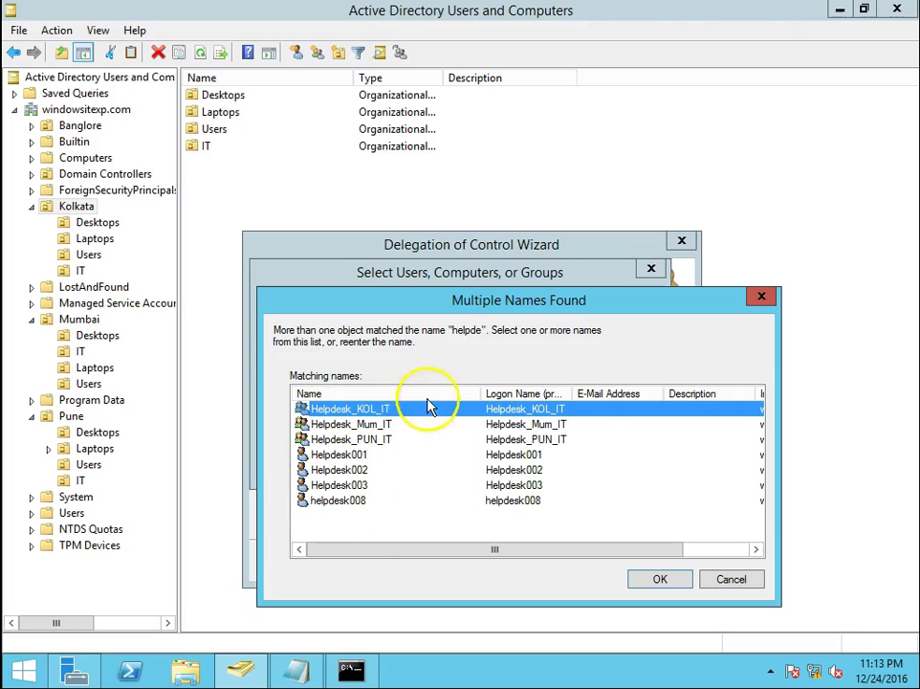
left_click(653, 581)
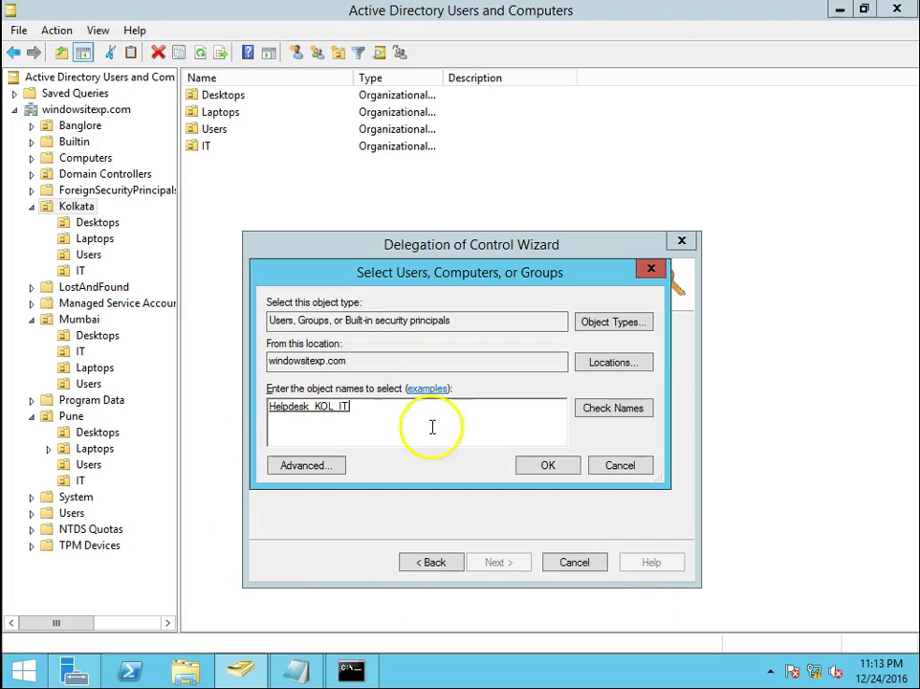
left_click(548, 465)
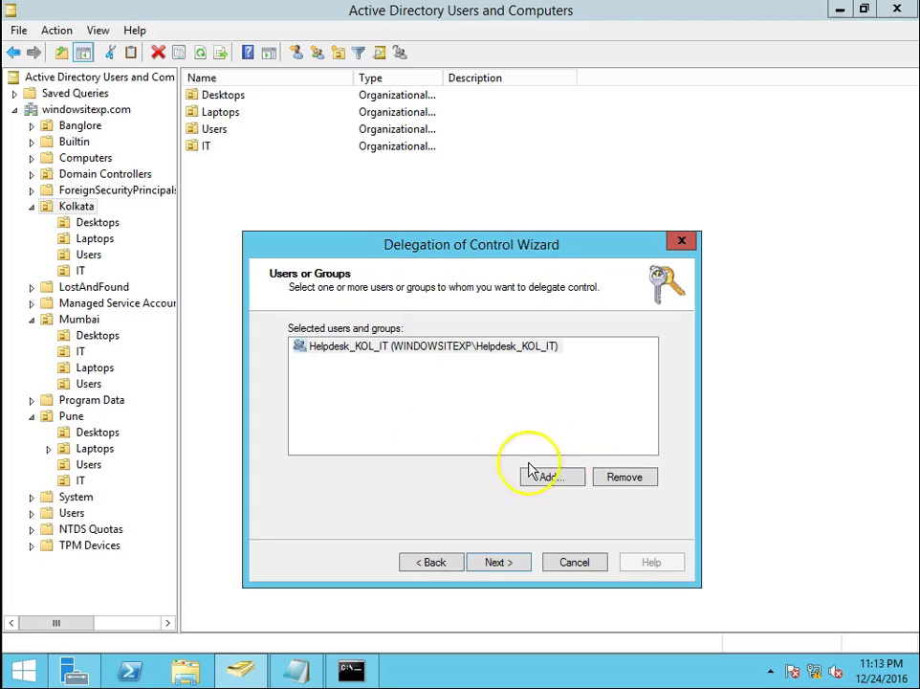
left_click(498, 569)
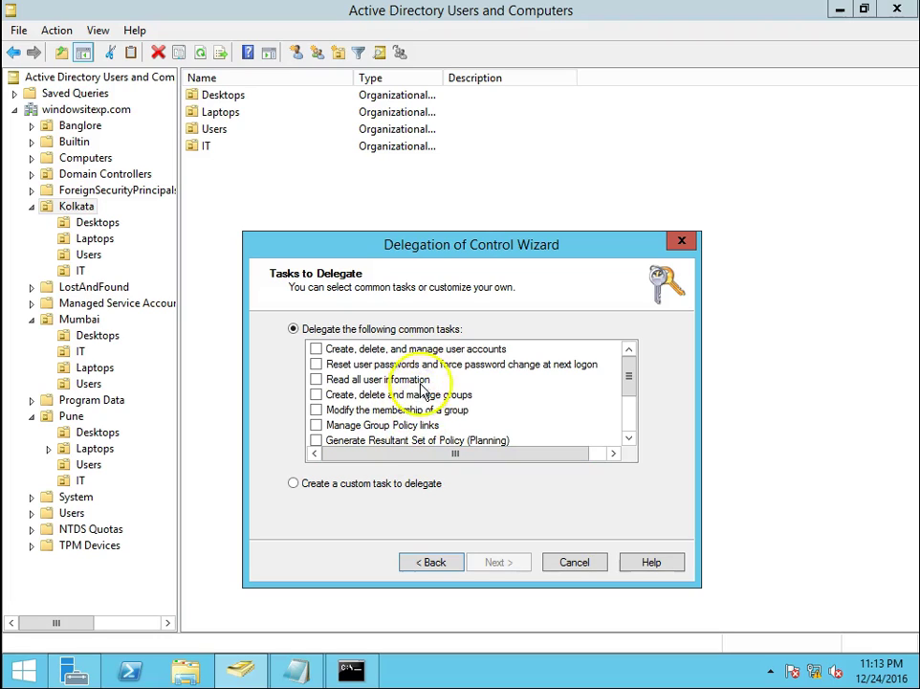
- Delegate the common tasks of creating, deleting and managing user accounts, and resetting user passwords with forced change at next logon
left_click(349, 349)
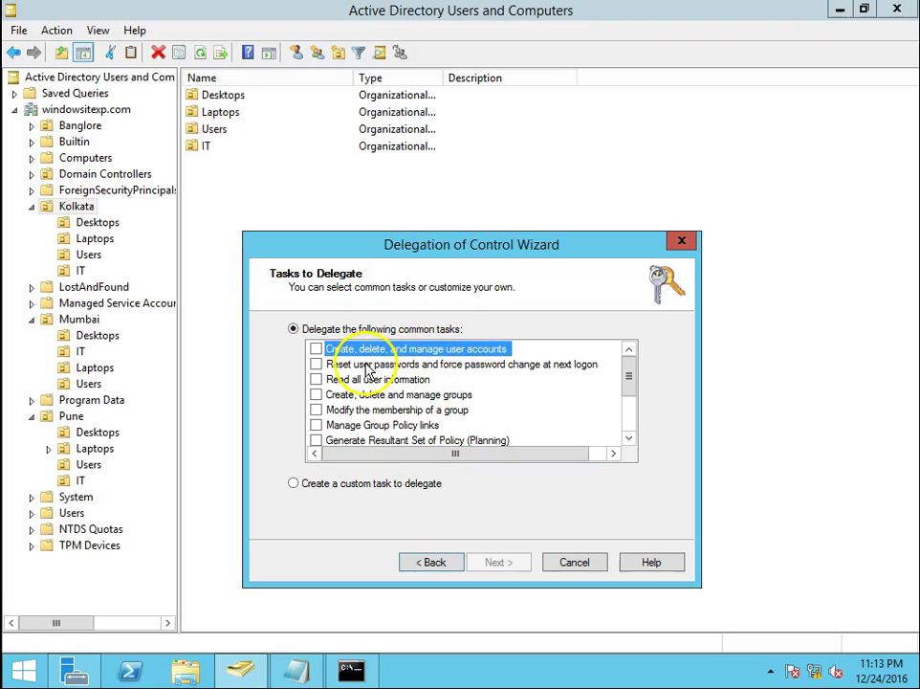
left_click(316, 350)
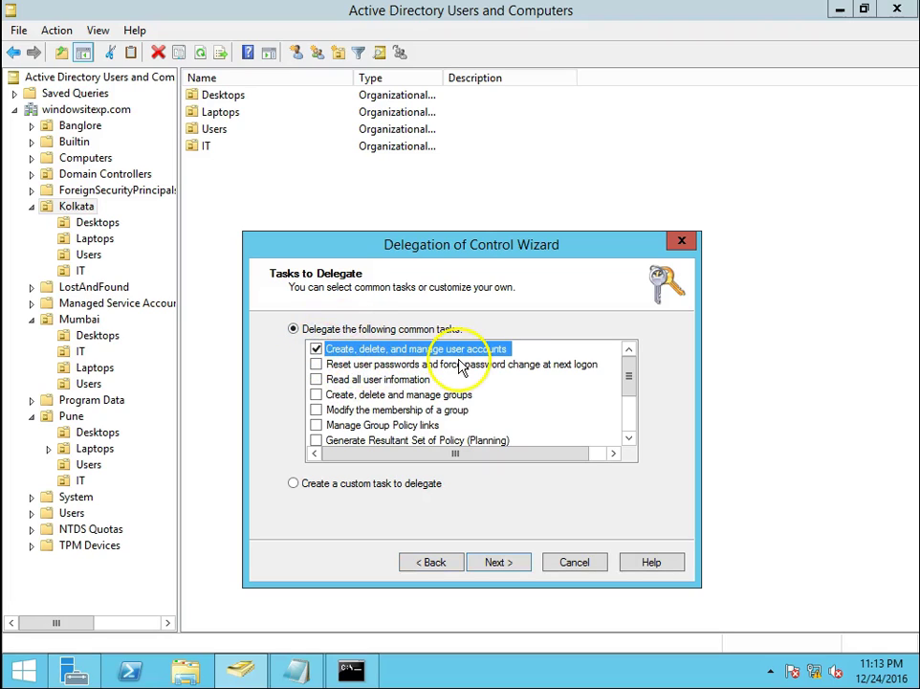
left_click(318, 366)
left_click(315, 367)
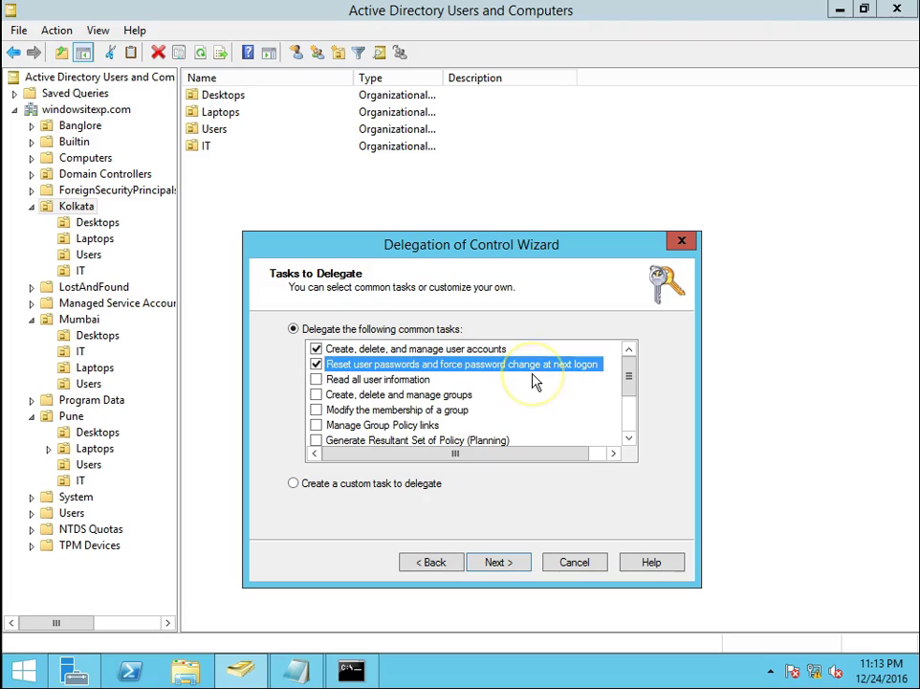
left_click(561, 375)
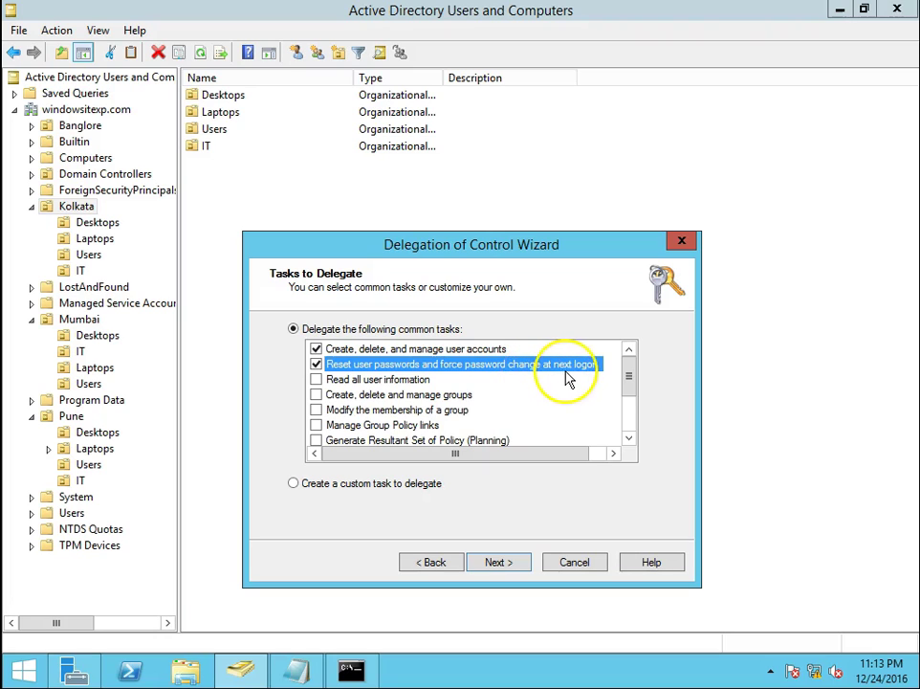
- Also delegate "Create, delete and manage groups", "Read all user information" and "Modify the membership of a group"
left_click(402, 395)
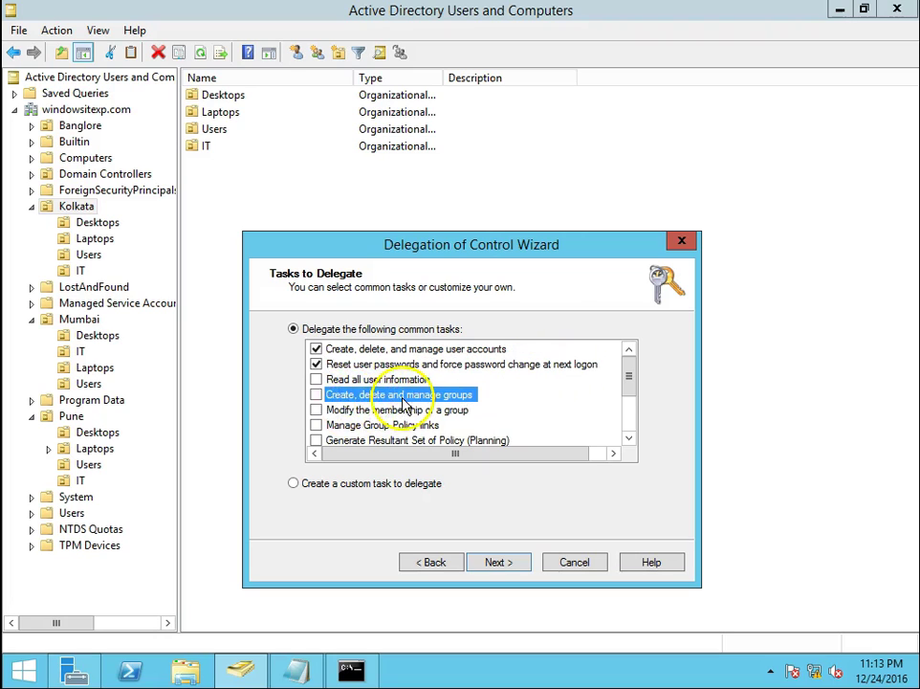
left_click(317, 396)
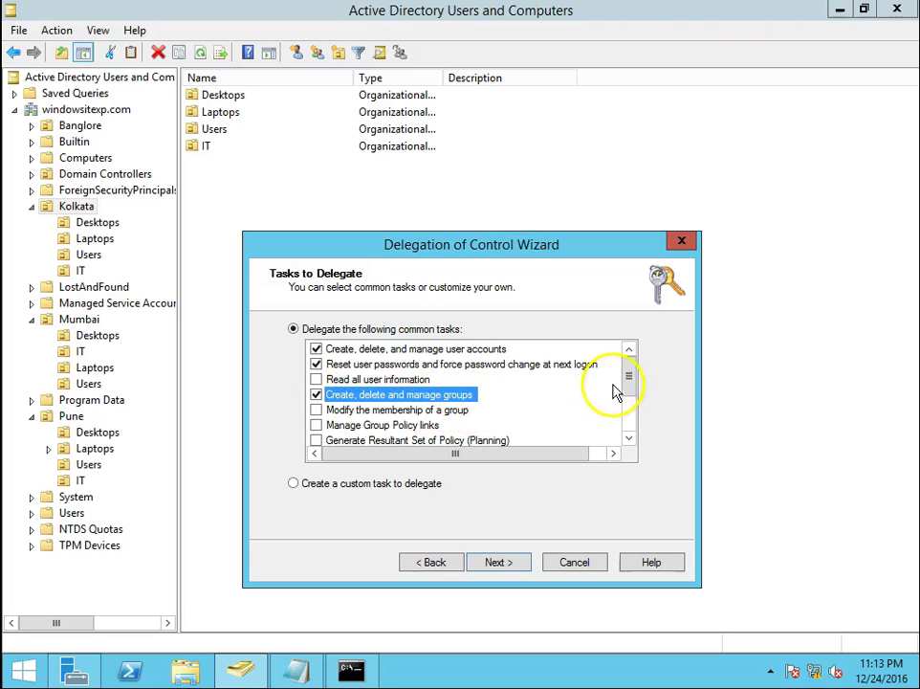
left_click(317, 379)
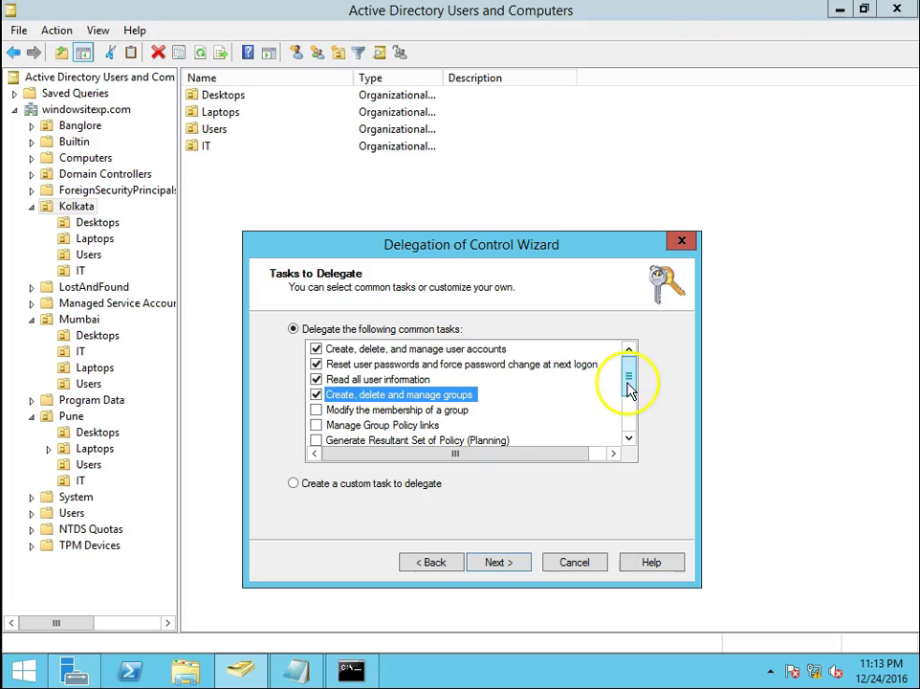
left_click_drag(632, 384, 631, 403)
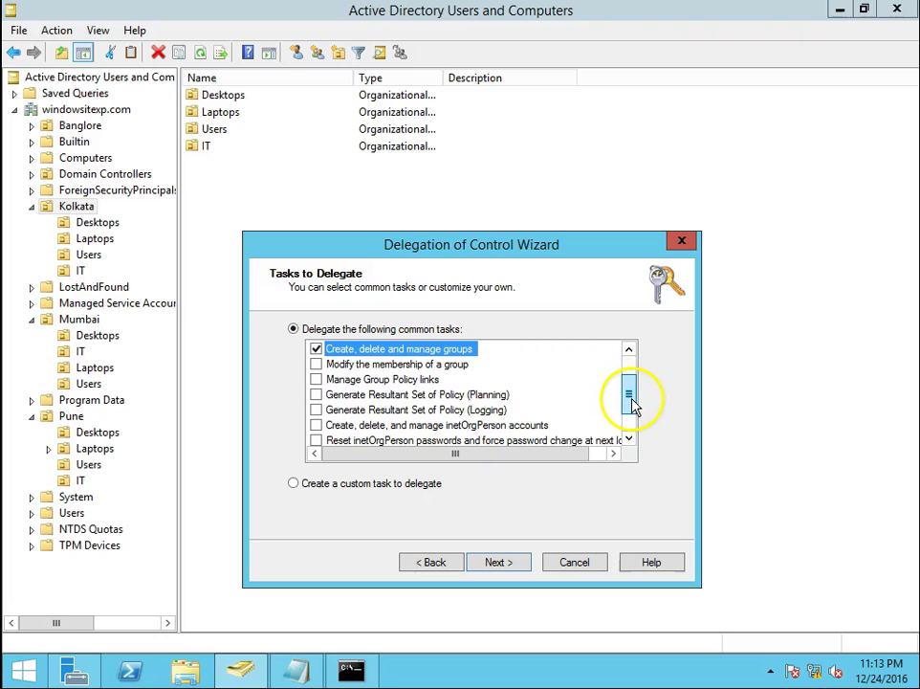
left_click(383, 363)
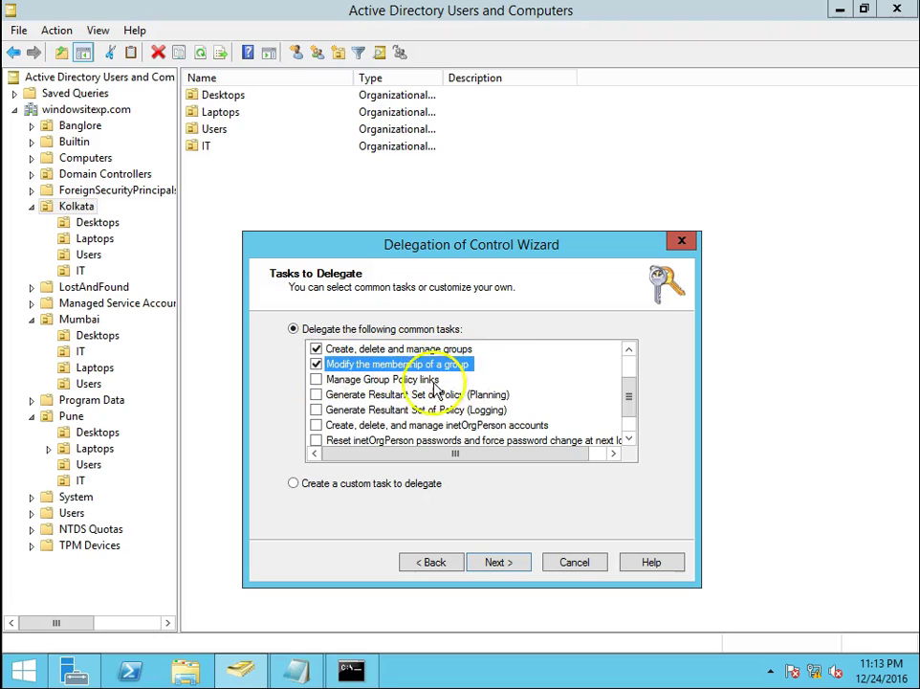
- Check the remaining common tasks without selecting more, and complete the Delegation of Control Wizard for the Kolkata OU
left_click(384, 378)
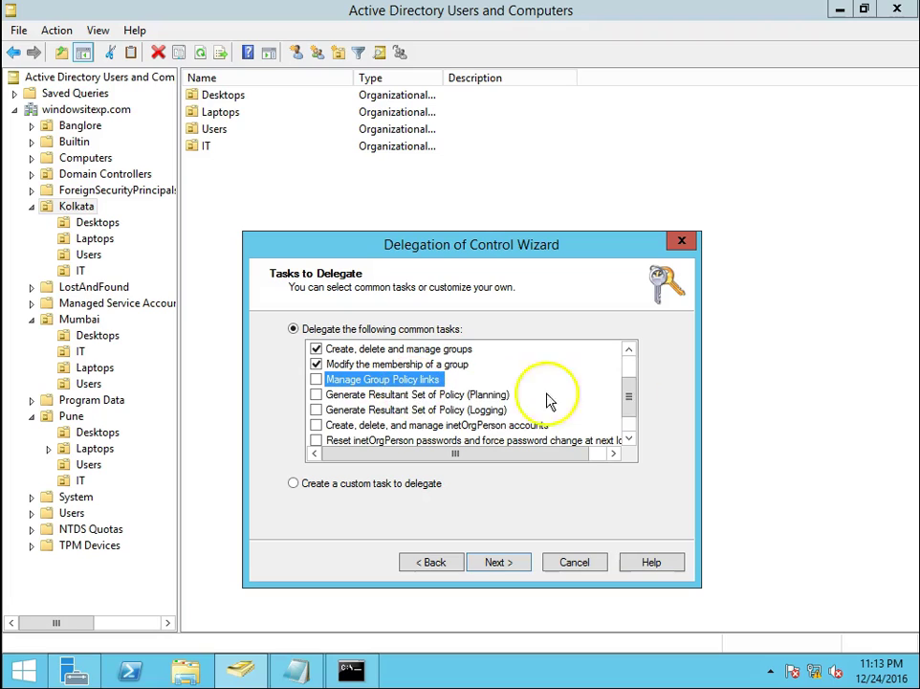
mouse_move(630, 393)
left_mouse_down()
mouse_move(634, 415)
mouse_move(632, 399)
left_mouse_up()
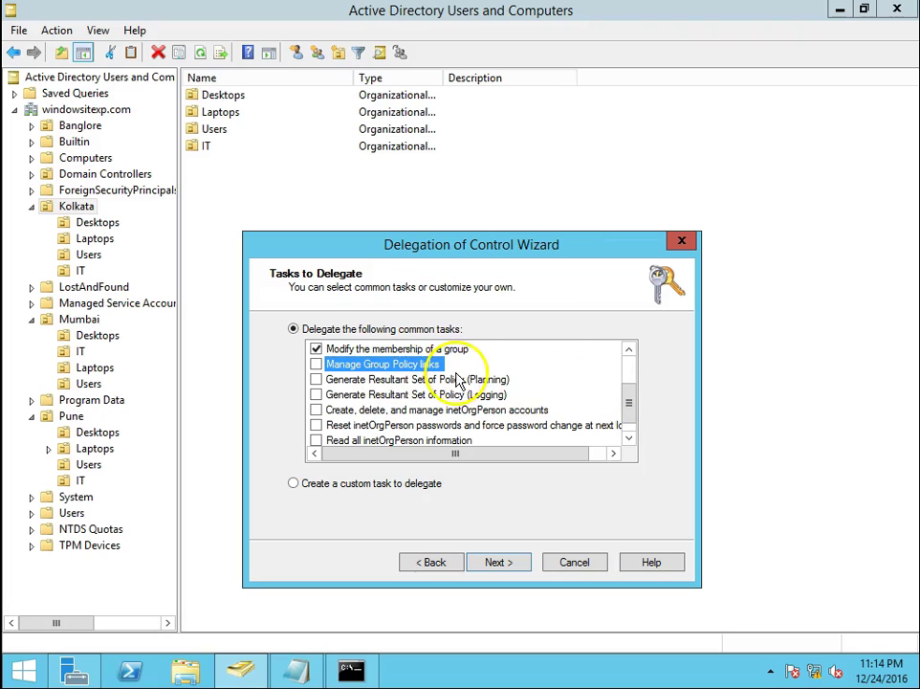
left_click_drag(632, 404, 633, 373)
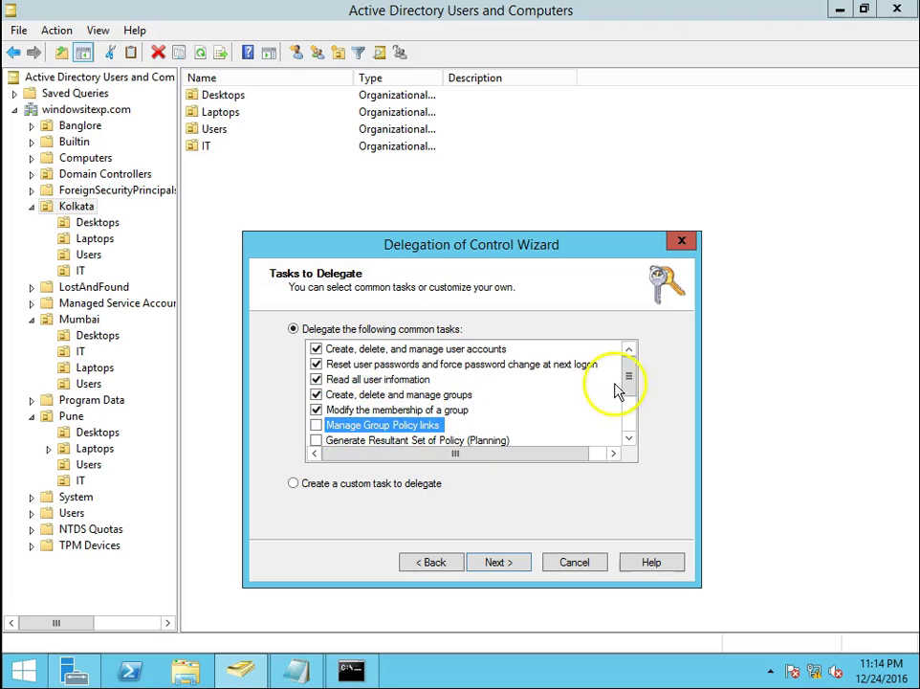
left_click_drag(628, 380, 629, 425)
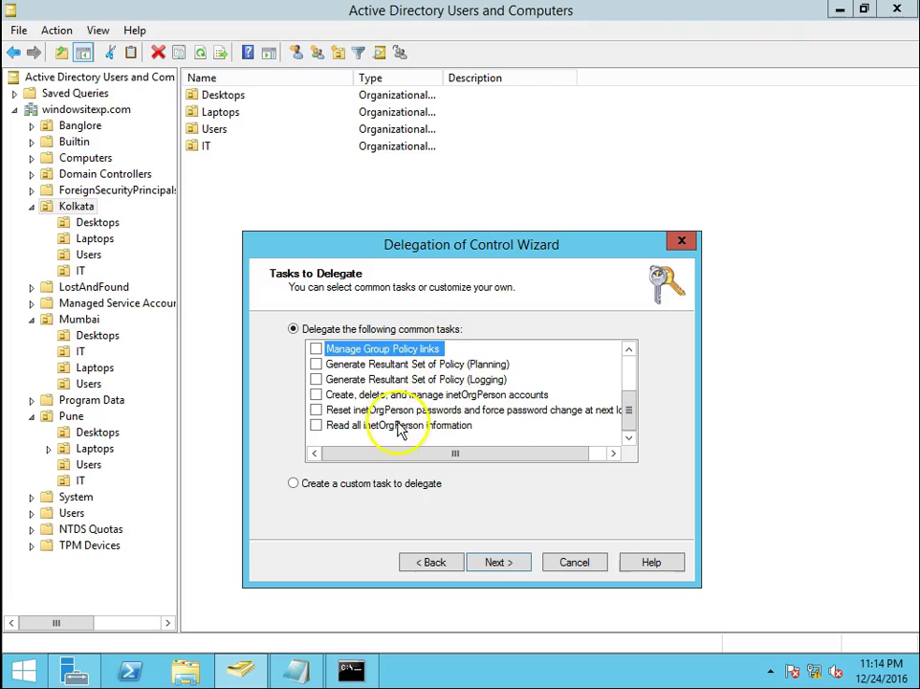
left_click_drag(631, 413, 630, 376)
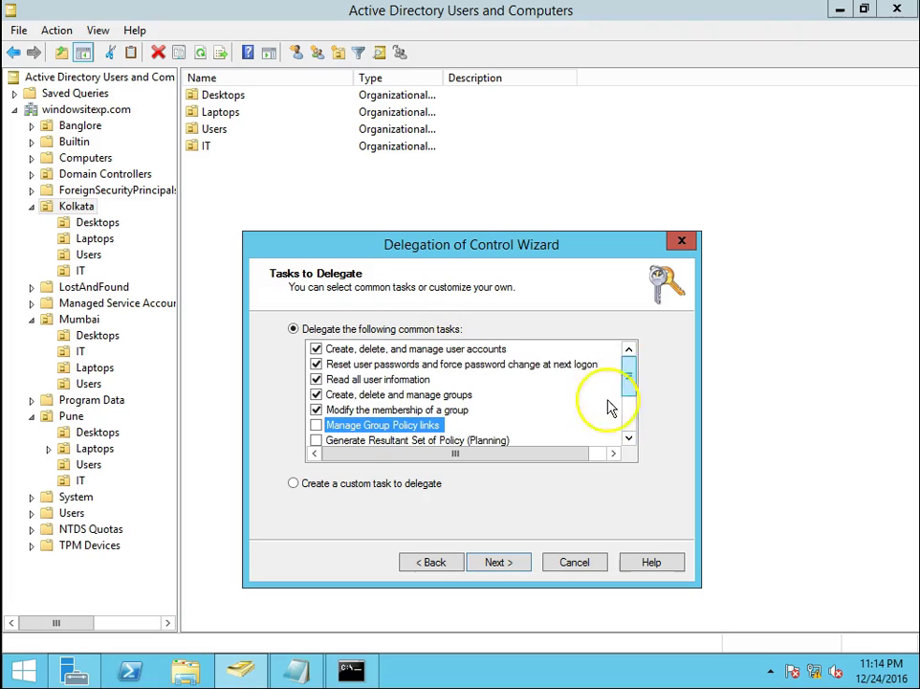
mouse_move(632, 381)
left_mouse_down()
mouse_move(639, 404)
mouse_move(631, 421)
mouse_move(637, 377)
mouse_move(630, 428)
mouse_move(639, 378)
left_mouse_up()
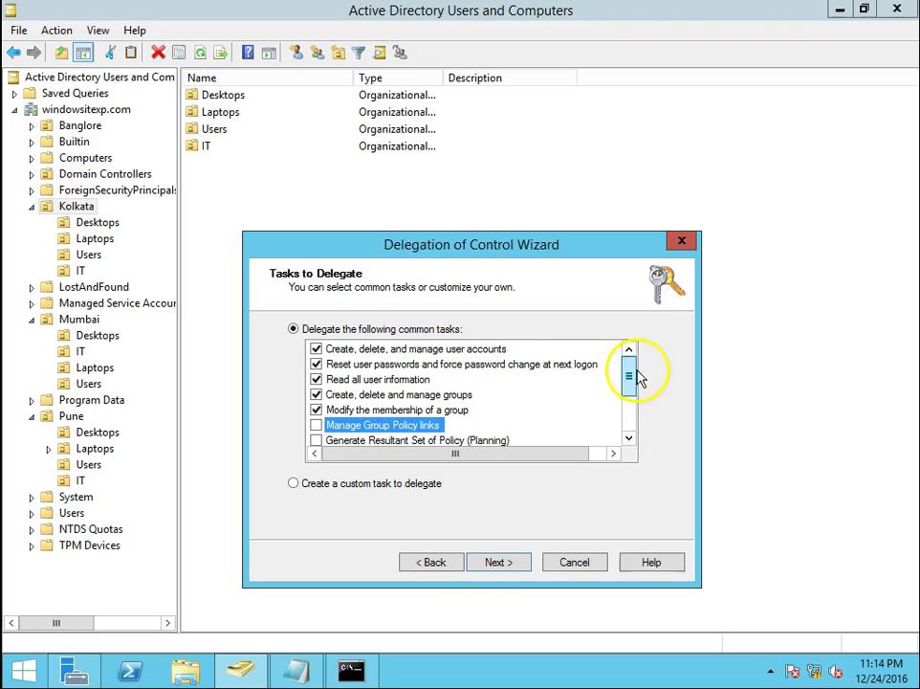
left_click(514, 567)
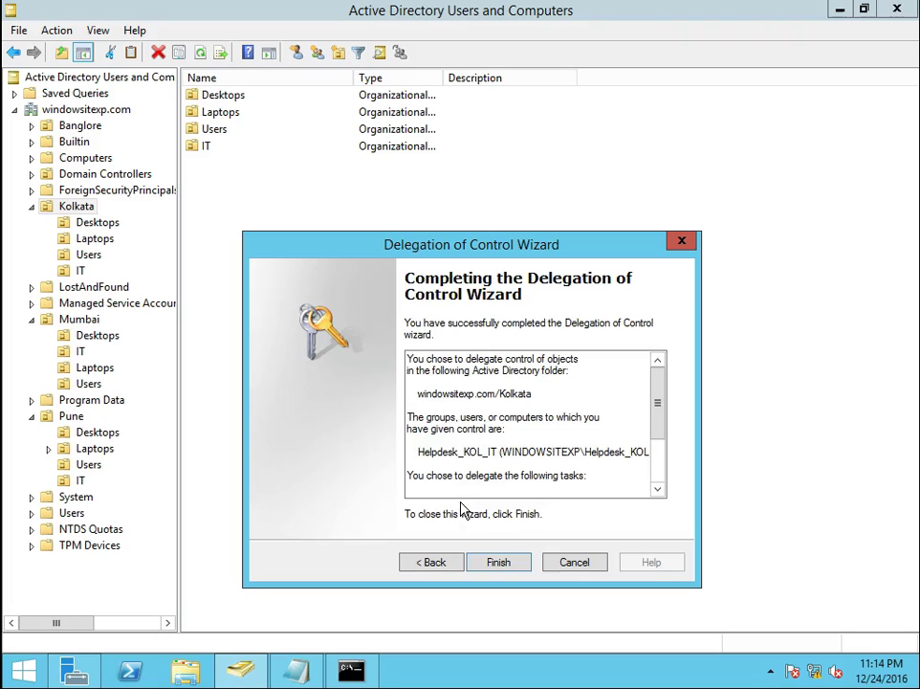
mouse_move(656, 405)
left_mouse_down()
mouse_move(660, 456)
mouse_move(662, 397)
left_mouse_up()
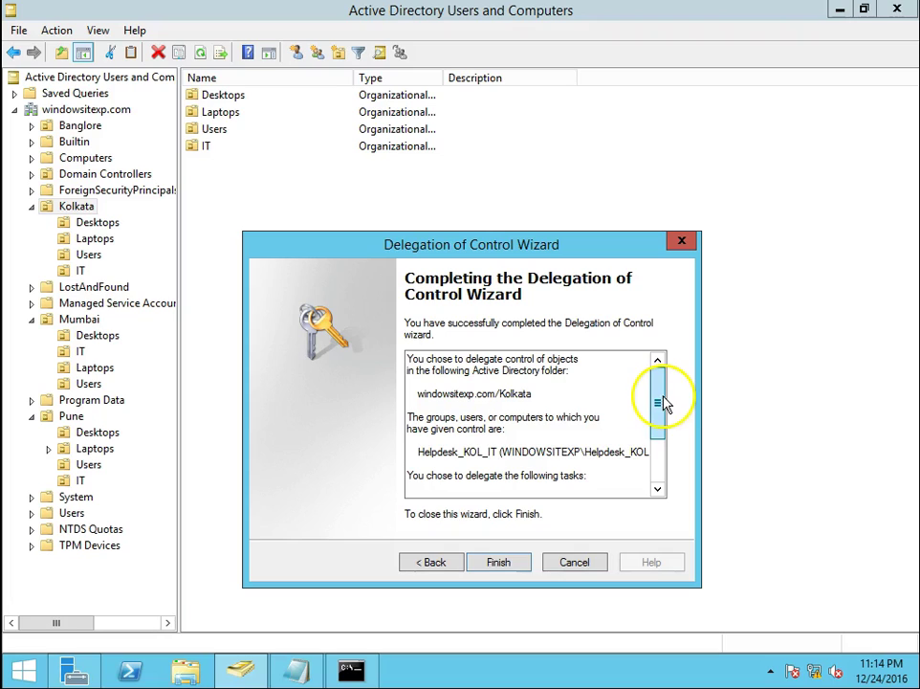
left_click(499, 563)
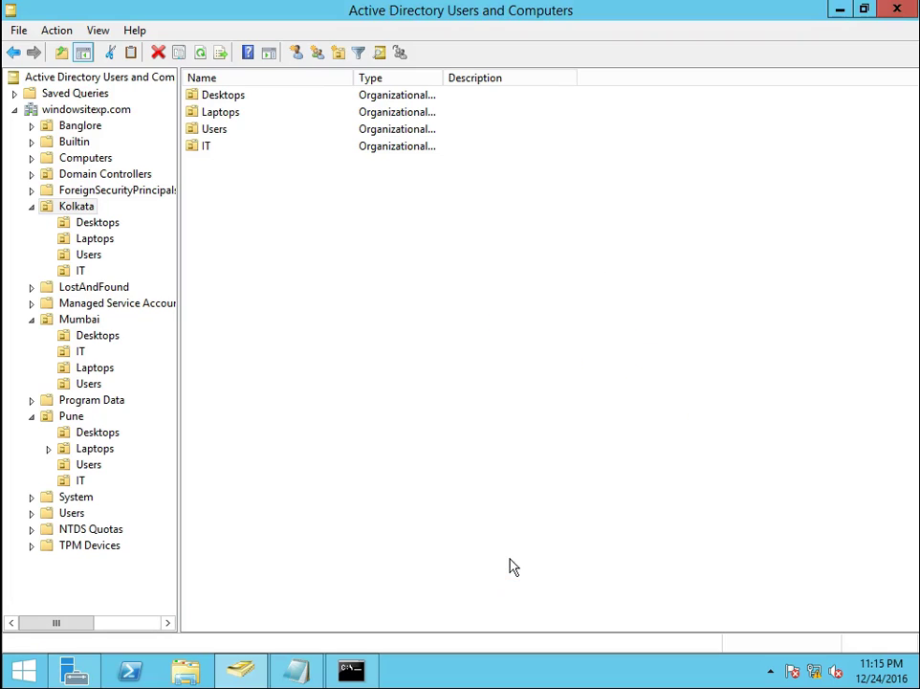
- Look through the child units of the Kolkata OU covered by the delegation, beginning with Desktops
left_click(97, 223)
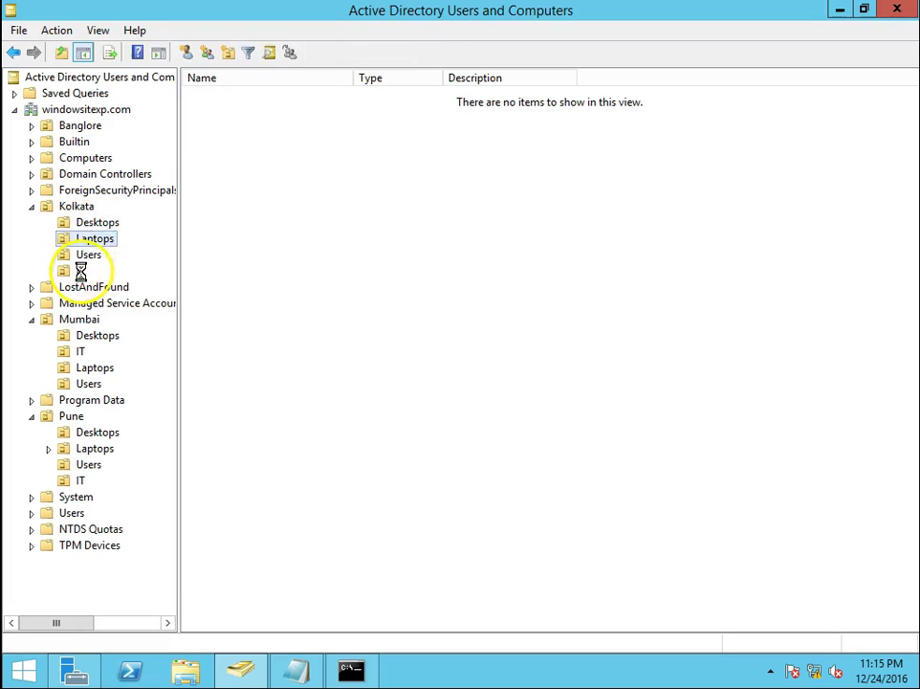
key("Down")
key("Down")
left_click(255, 115)
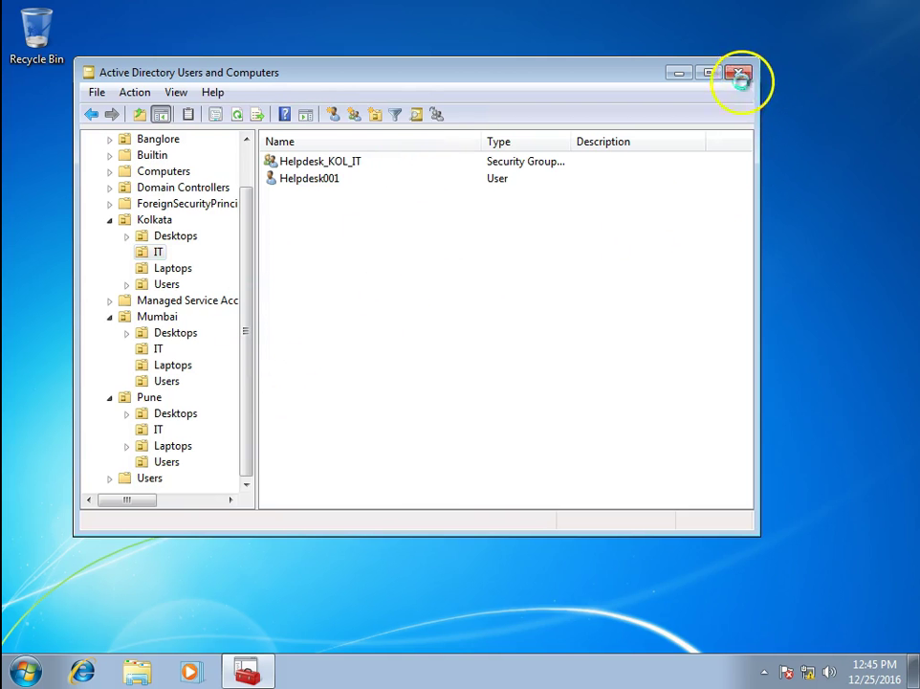
- On the Windows 7 client, close Active Directory Users and Computers and log off the Helpdesk003 account
left_click(739, 77)
right_click(155, 151)
left_click(202, 199)
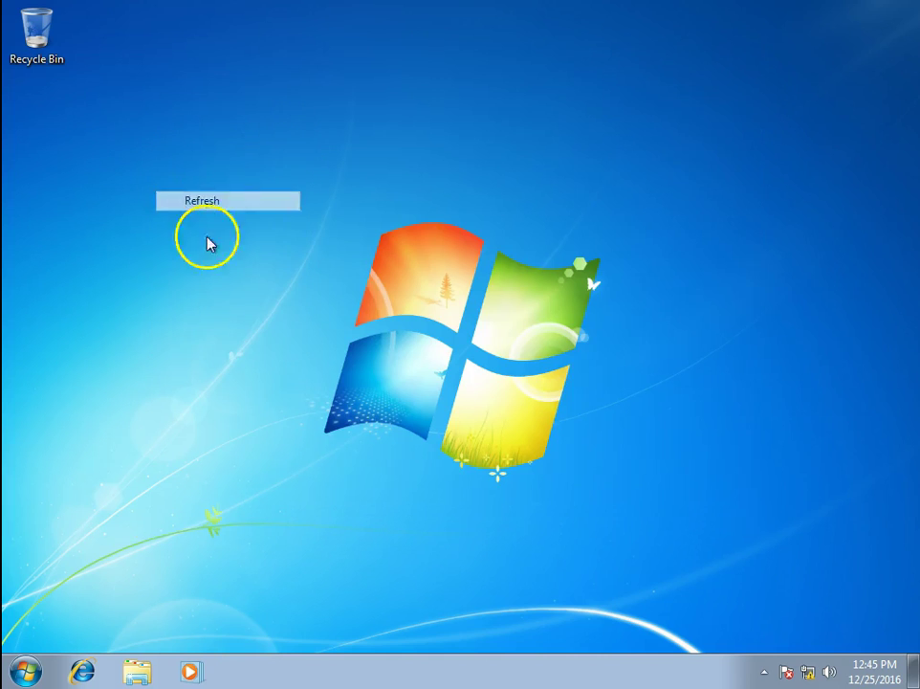
left_click(26, 670)
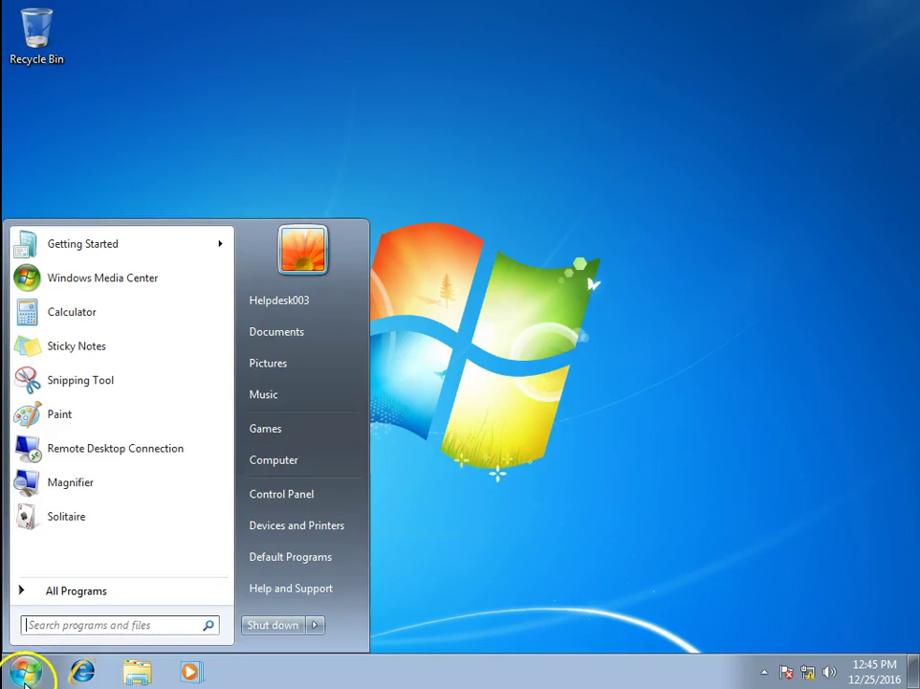
left_click(315, 625)
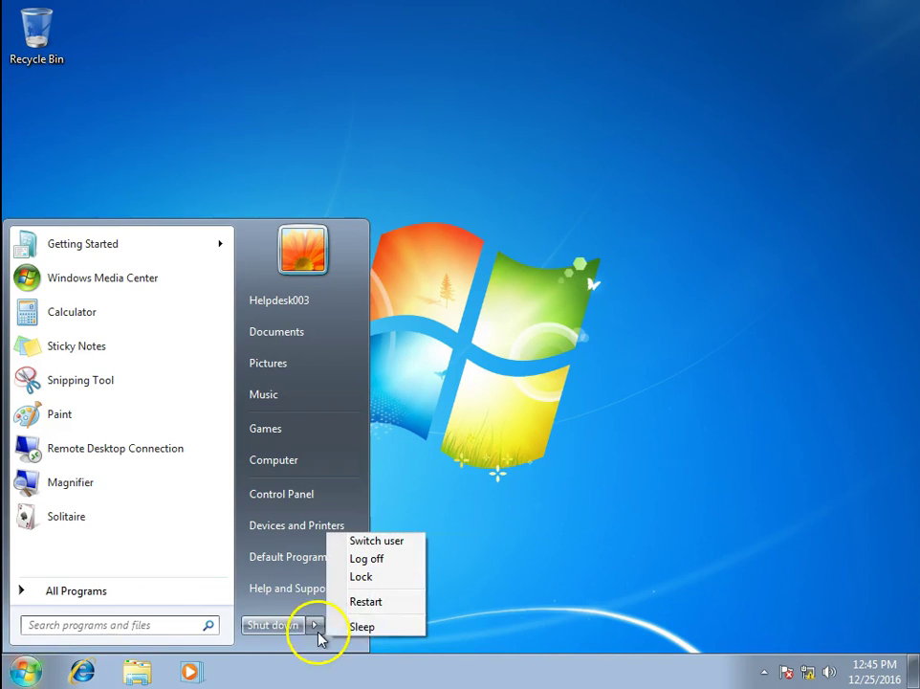
left_click(388, 558)
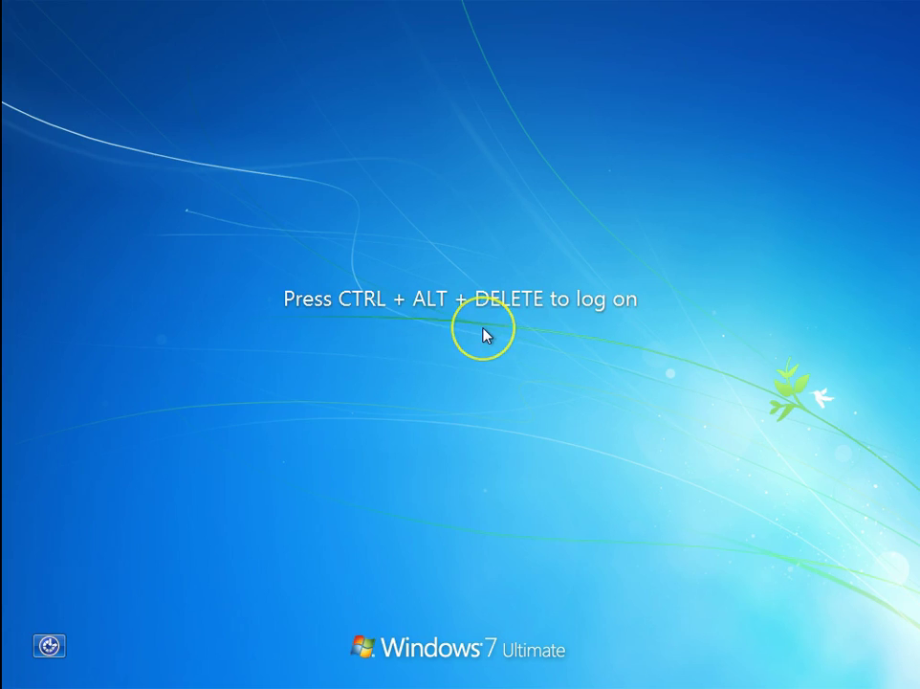
- Log on to the Windows 7 client as the other user helpdesk001 on the WINDOWSITEXP domain, entering the account password
key("ctrl+alt+Delete")
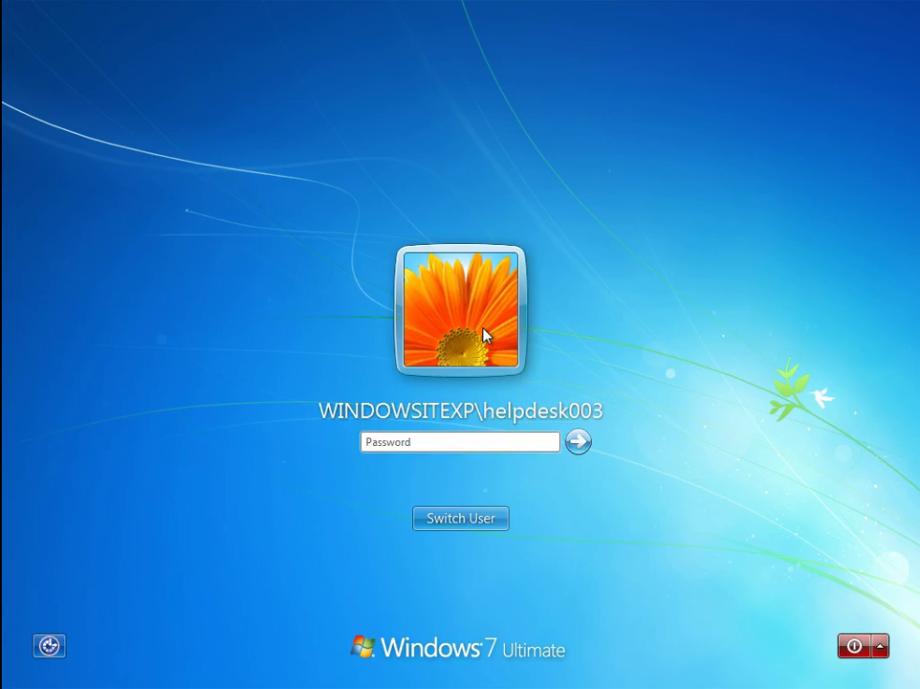
left_click(488, 521)
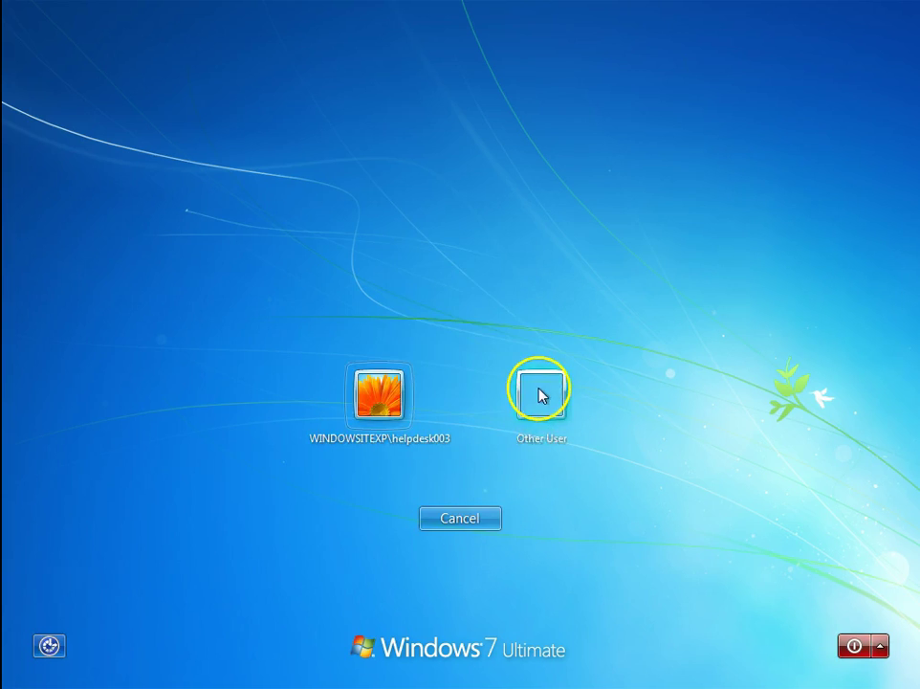
left_click(540, 395)
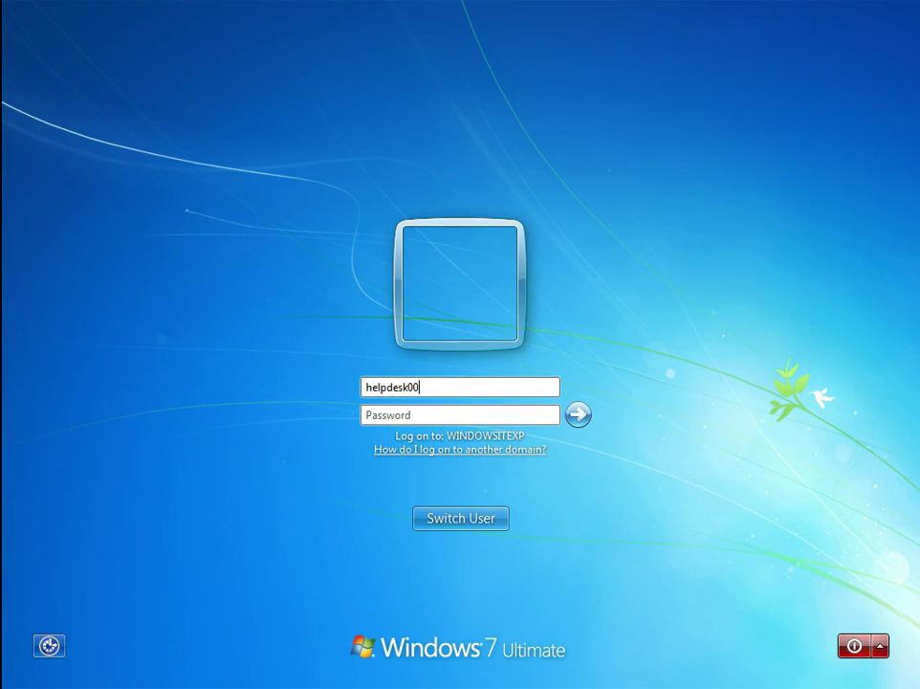
type("helpdesk001")
left_click(407, 414)
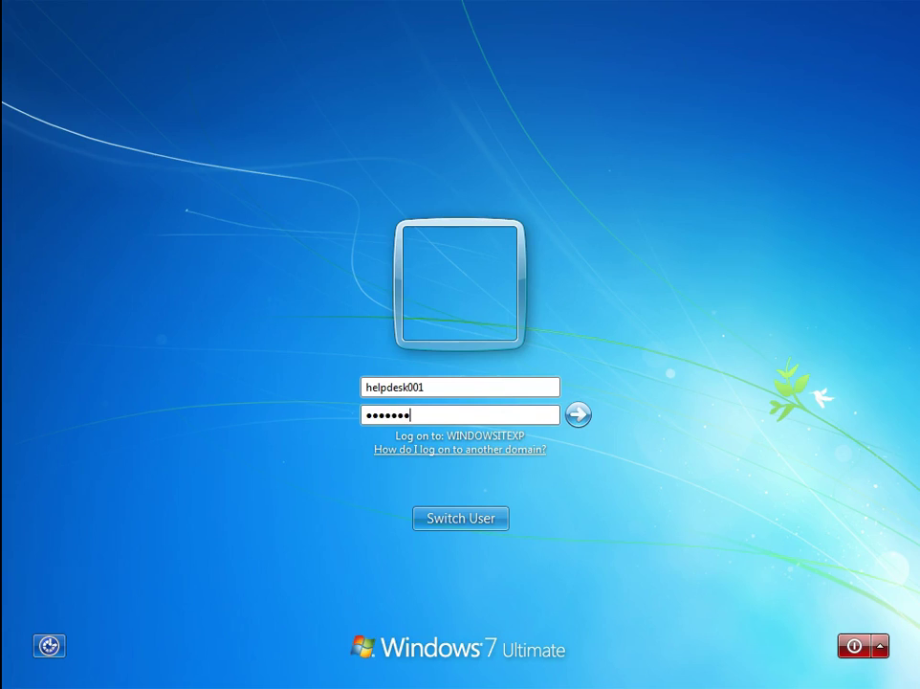
key("Return")
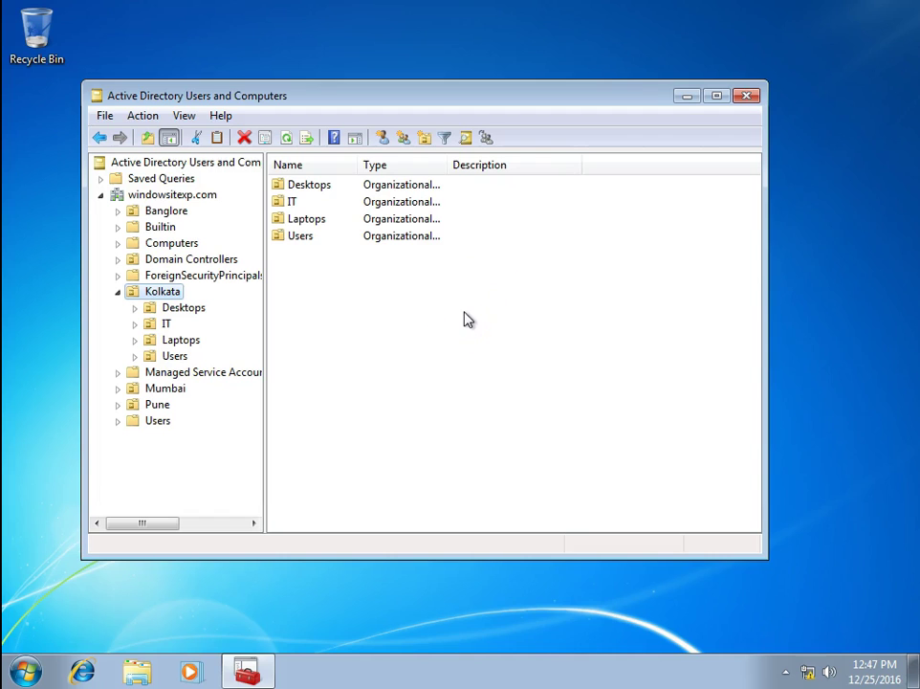
- Check the logged-on account with whoami in a Command Prompt, and minimize the prompt window
key("super+r")
type("cm")
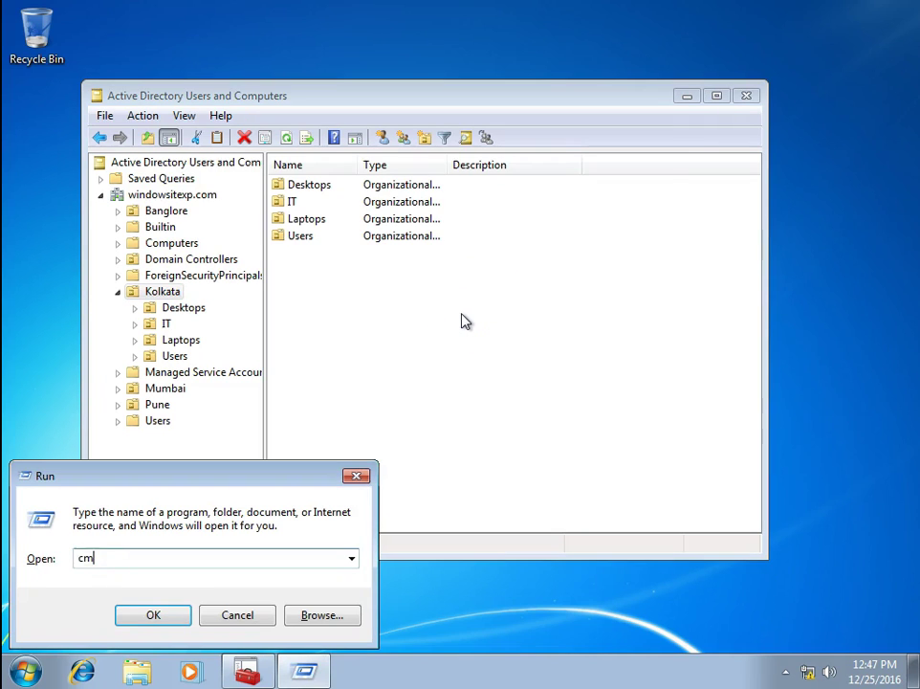
type("d")
key("Return")
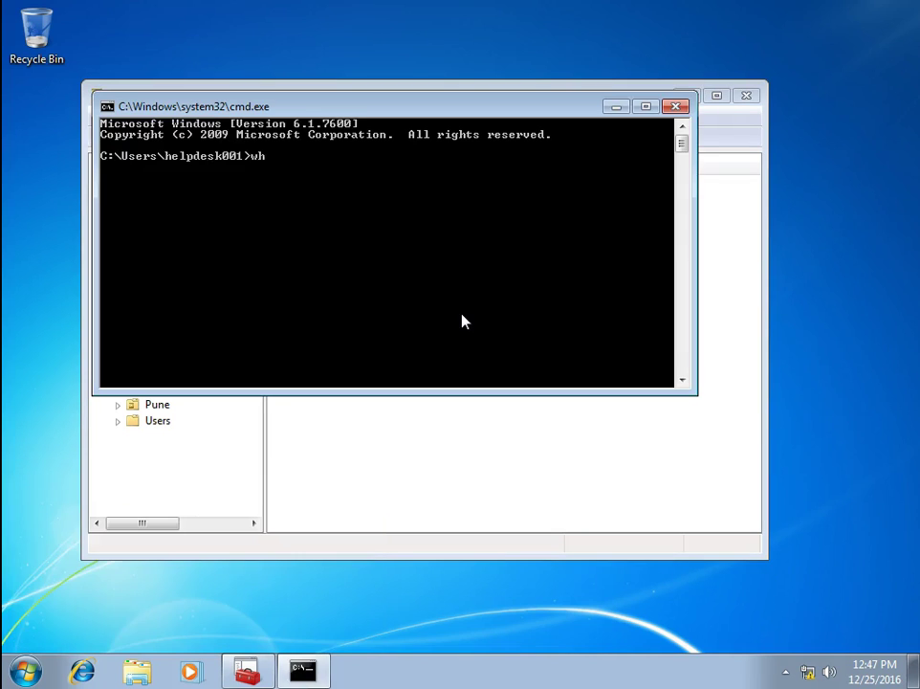
type("whoami")
key("Return")
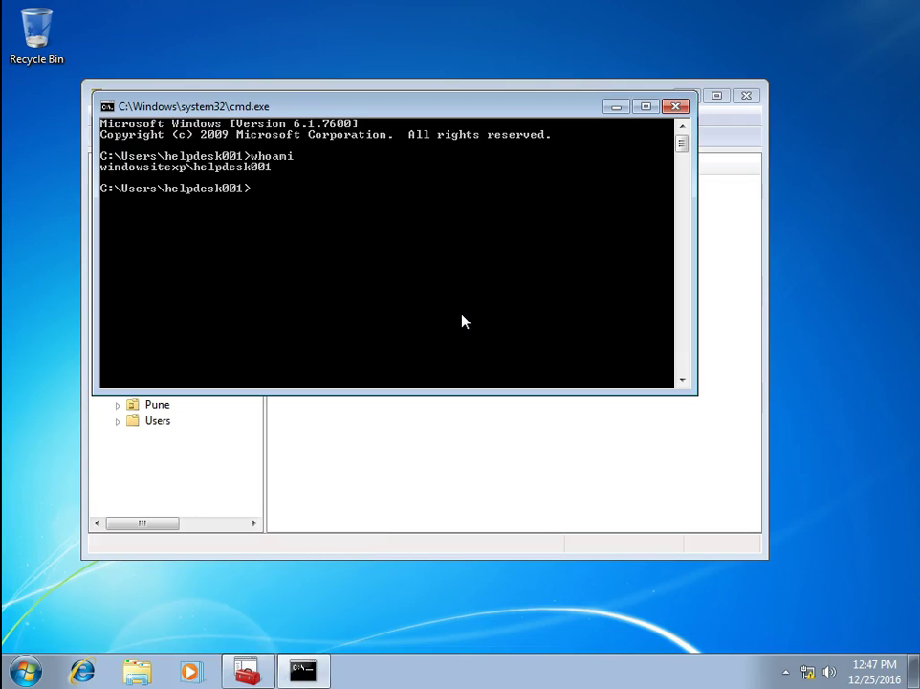
left_click(617, 107)
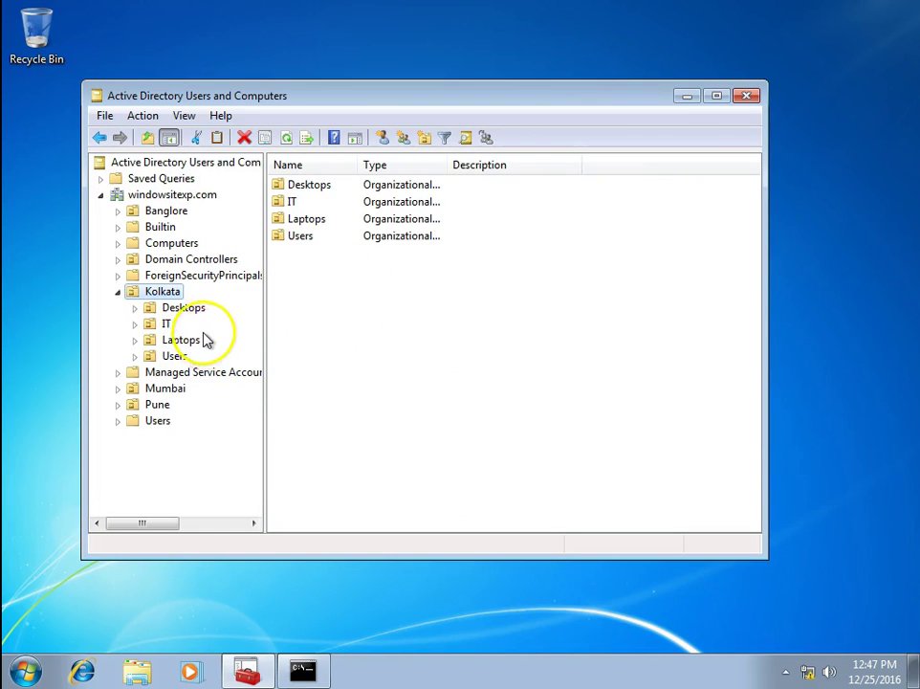
- Start a new user in the Kolkata Users OU with first name and user logon name Test0005
left_click(175, 356)
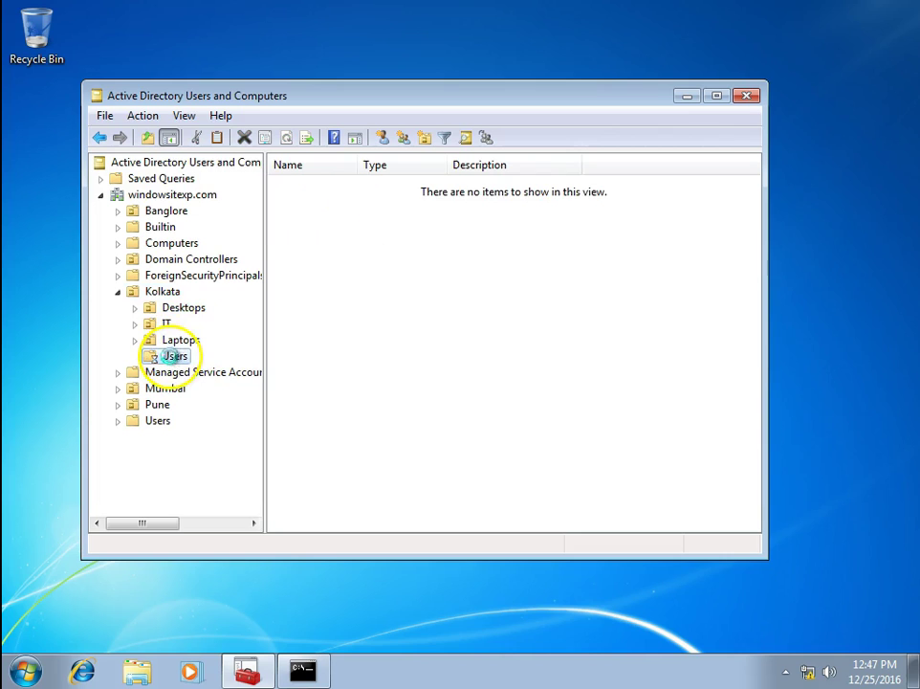
right_click(172, 358)
mouse_move(298, 437)
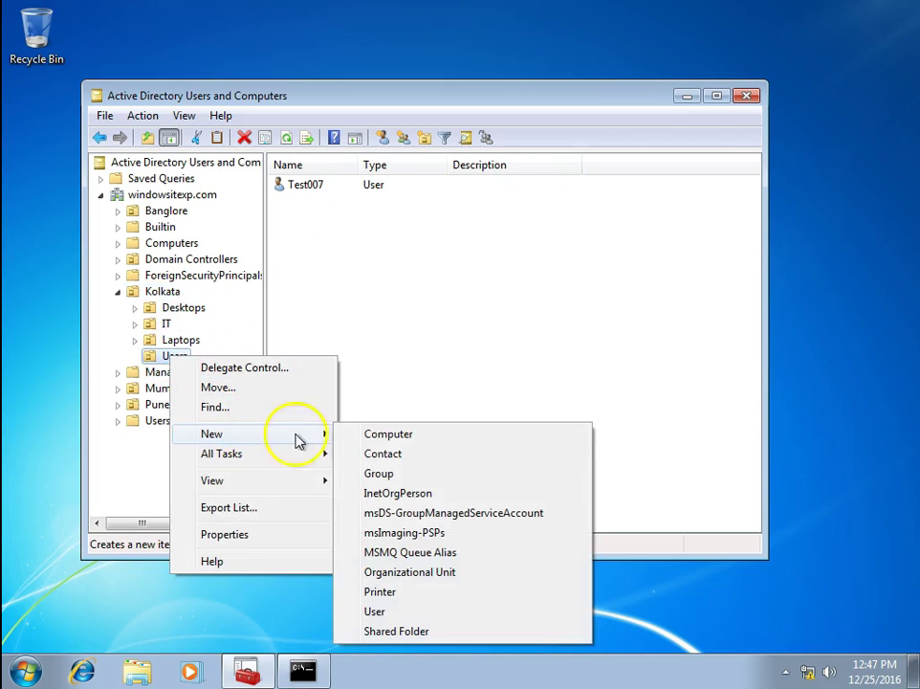
left_click(386, 613)
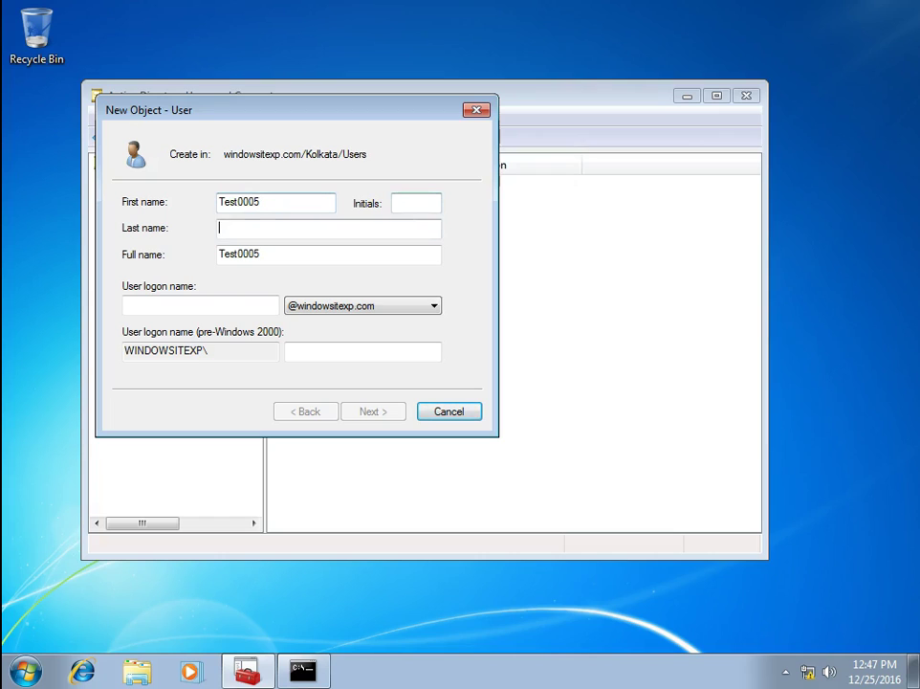
key("Tab")
left_click(125, 304)
type("Test0005")
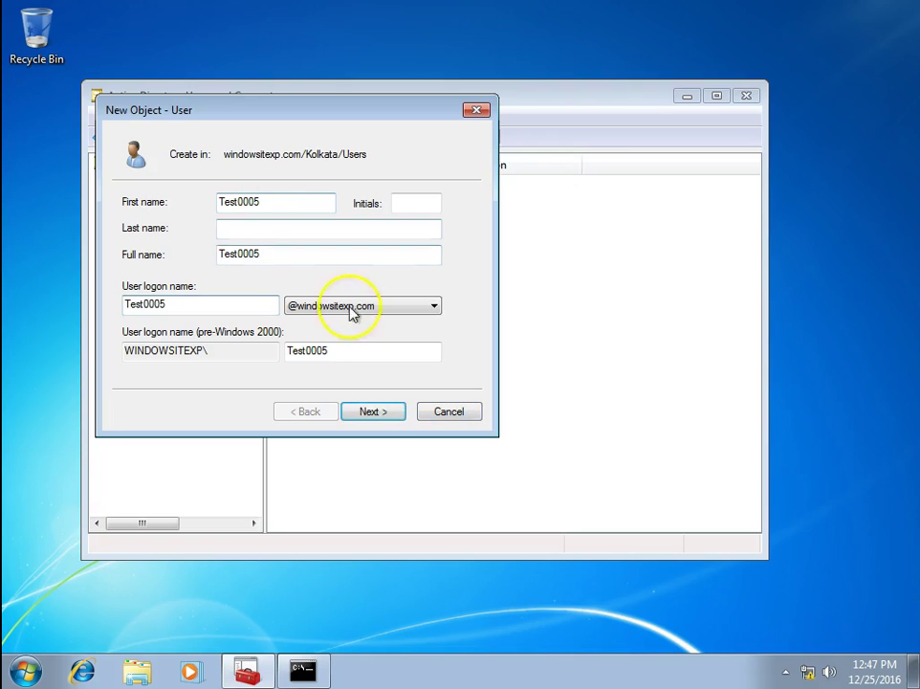
left_click(381, 413)
- Enter and confirm the new user's password, require no change at next logon, set it to never expire, and finish creating the user
left_click(170, 260)
left_click(195, 306)
left_click(276, 204)
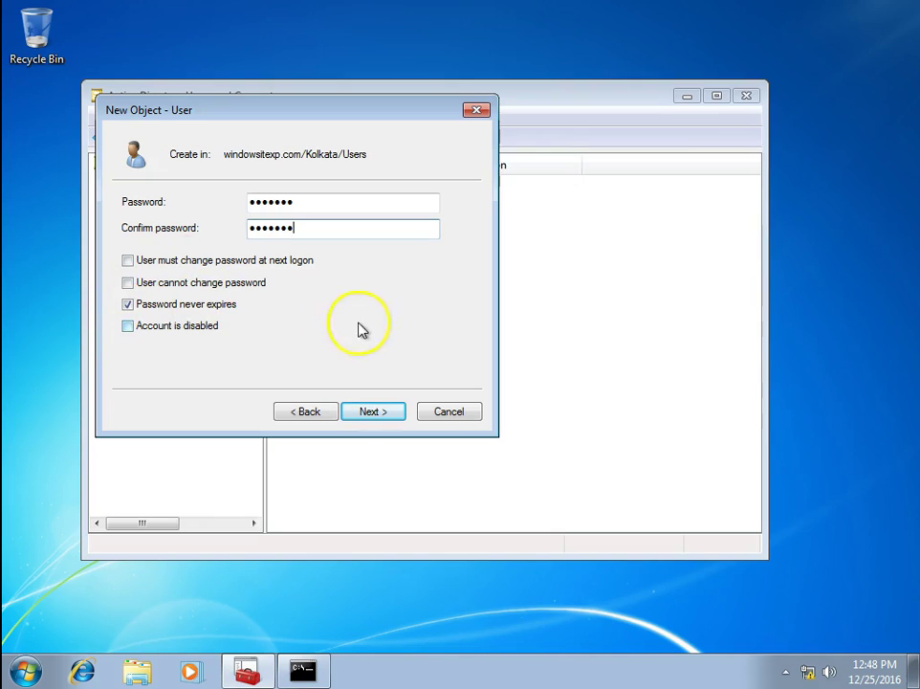
left_click(369, 413)
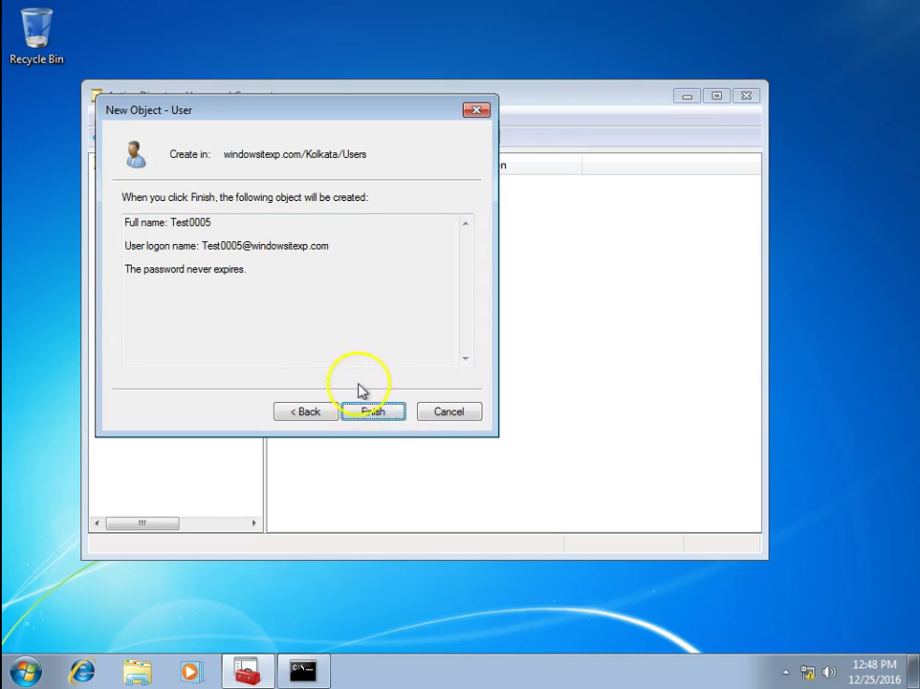
left_click(385, 417)
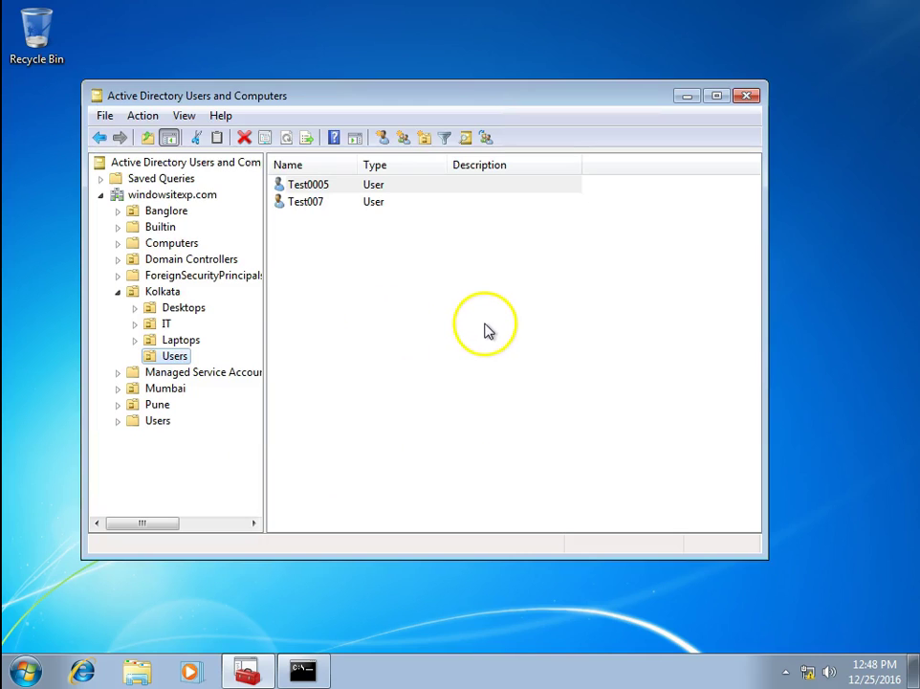
- Refresh the user list of the Kolkata Users OU and widen its Name column
right_click(489, 272)
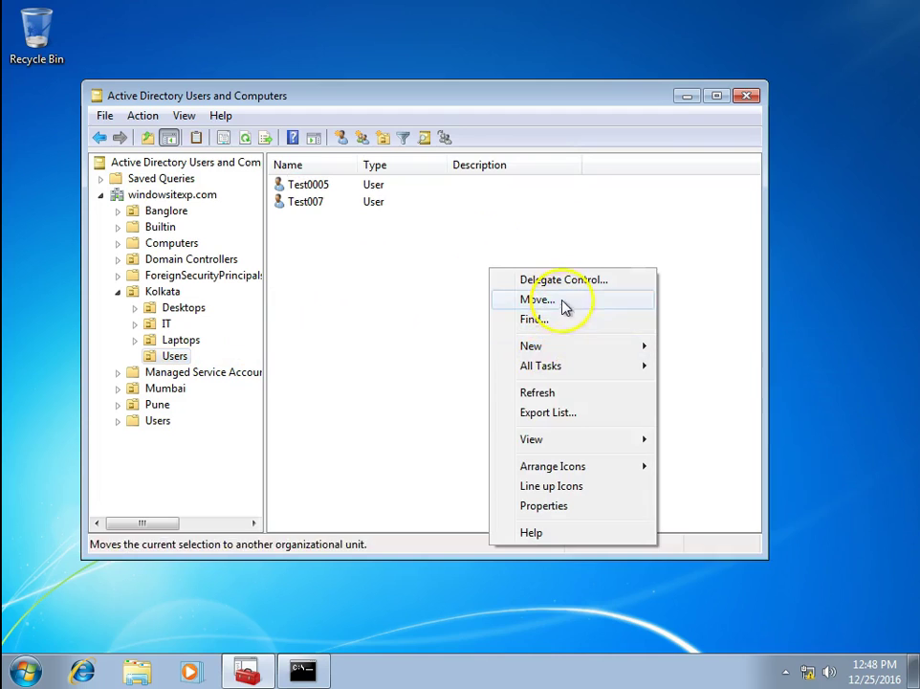
left_click(559, 396)
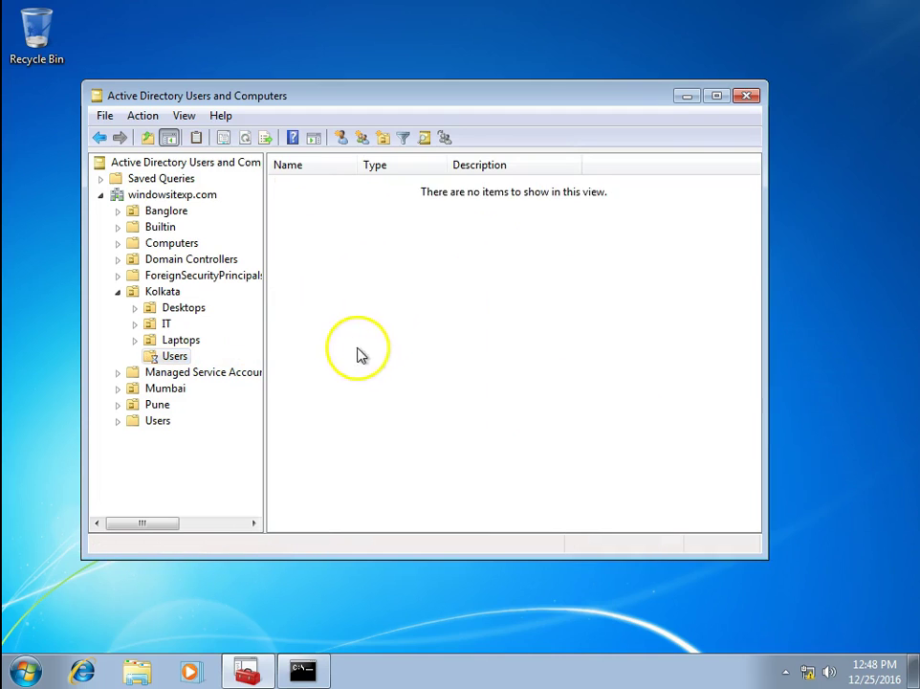
left_click(365, 183)
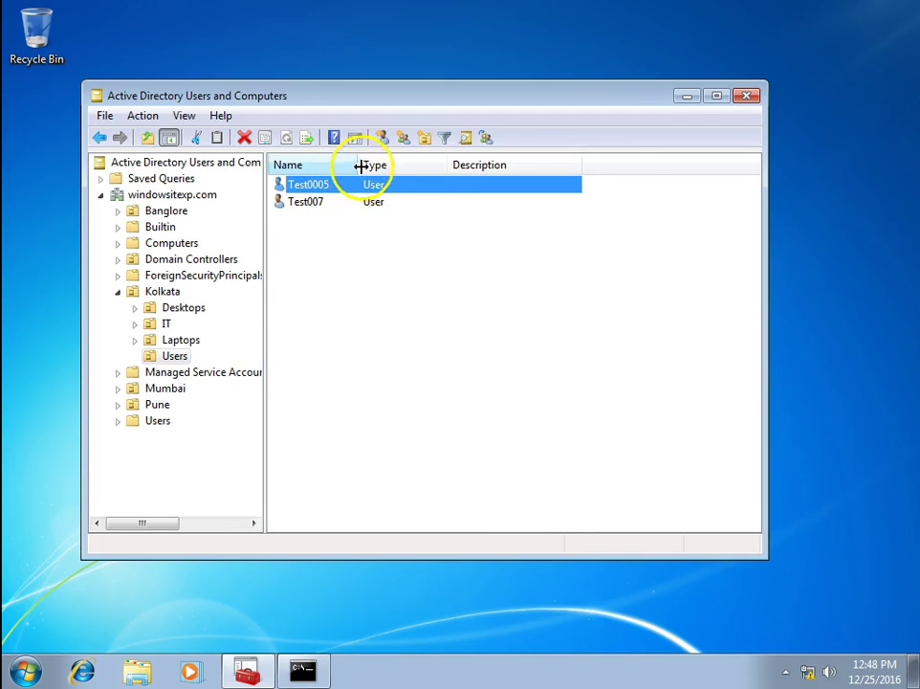
left_click_drag(362, 166, 435, 165)
left_click(177, 339)
left_click(176, 356)
- Try to move Test0005 from the Kolkata Users OU into the Users OU under Pune
right_click(325, 191)
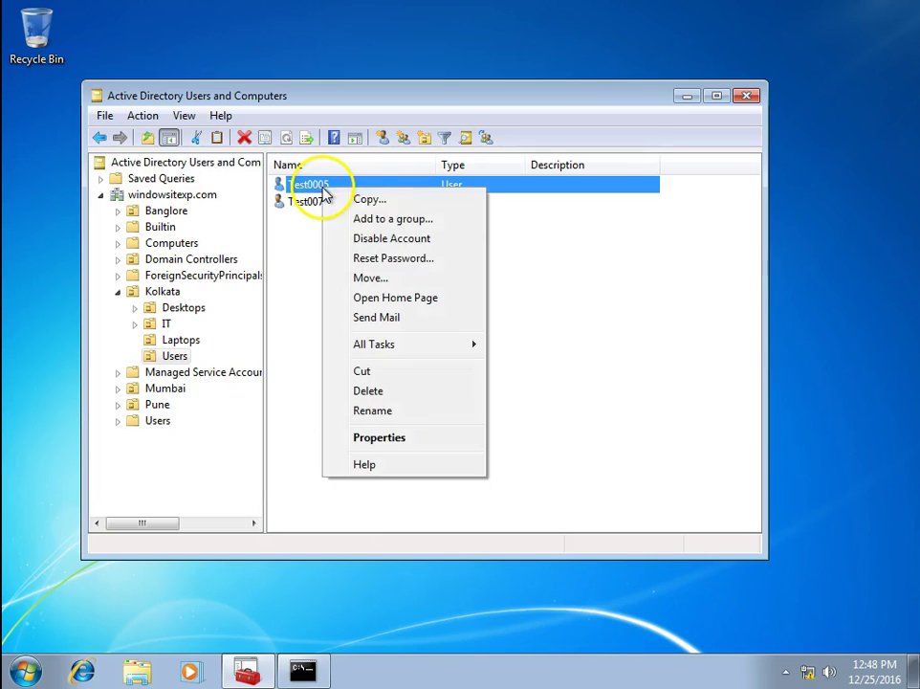
left_click(396, 277)
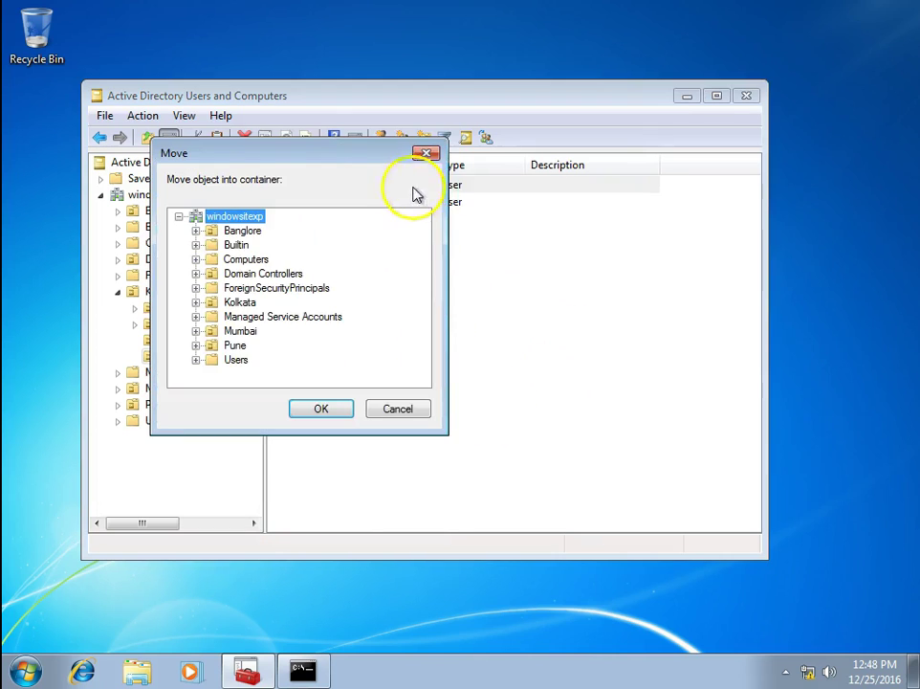
left_click_drag(436, 154, 606, 166)
left_click(410, 315)
left_click(409, 344)
left_click(368, 358)
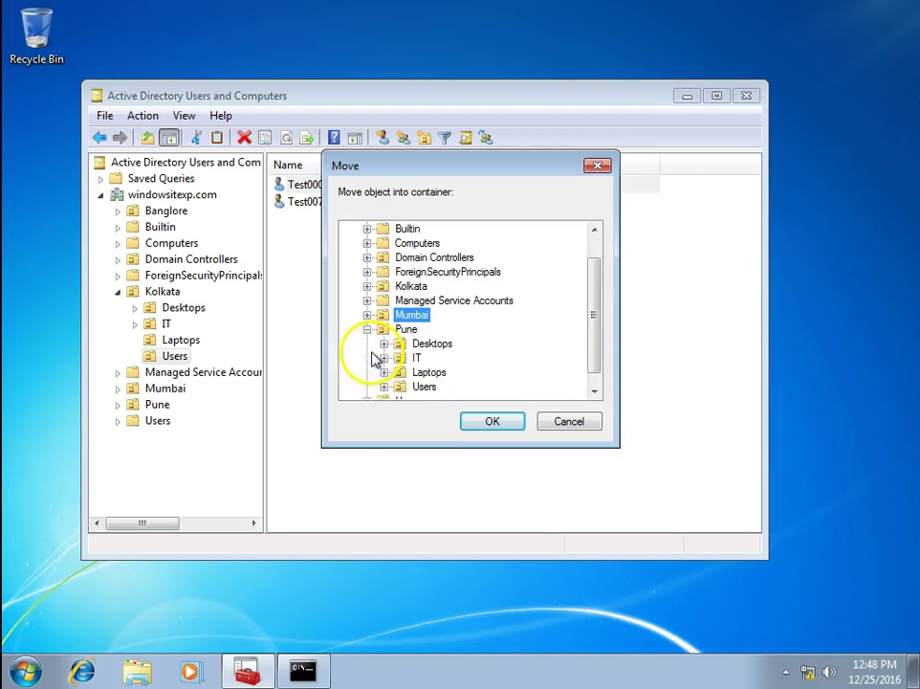
left_click(424, 386)
left_click(502, 426)
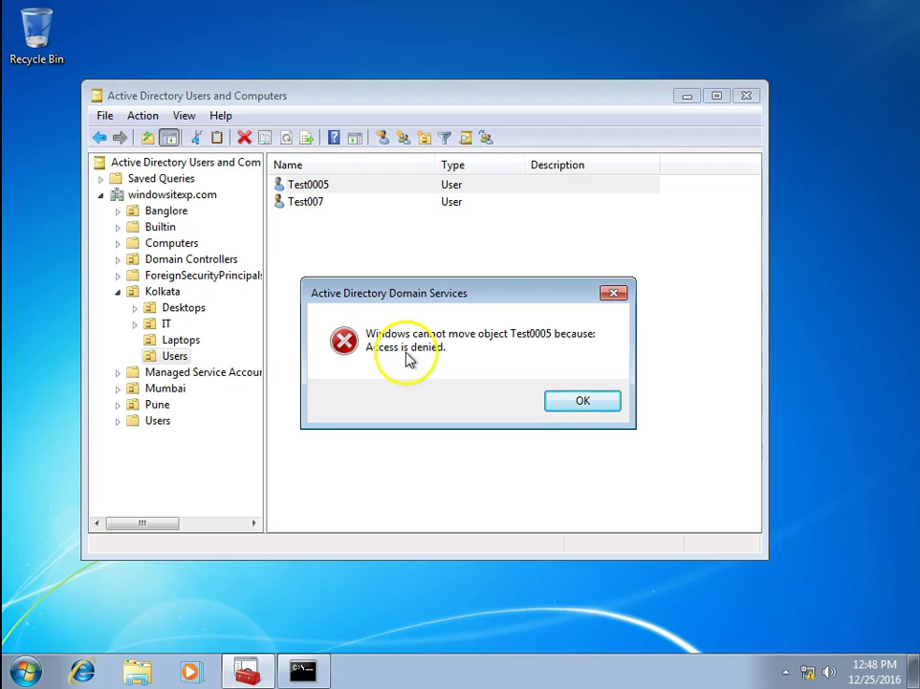
left_click(586, 403)
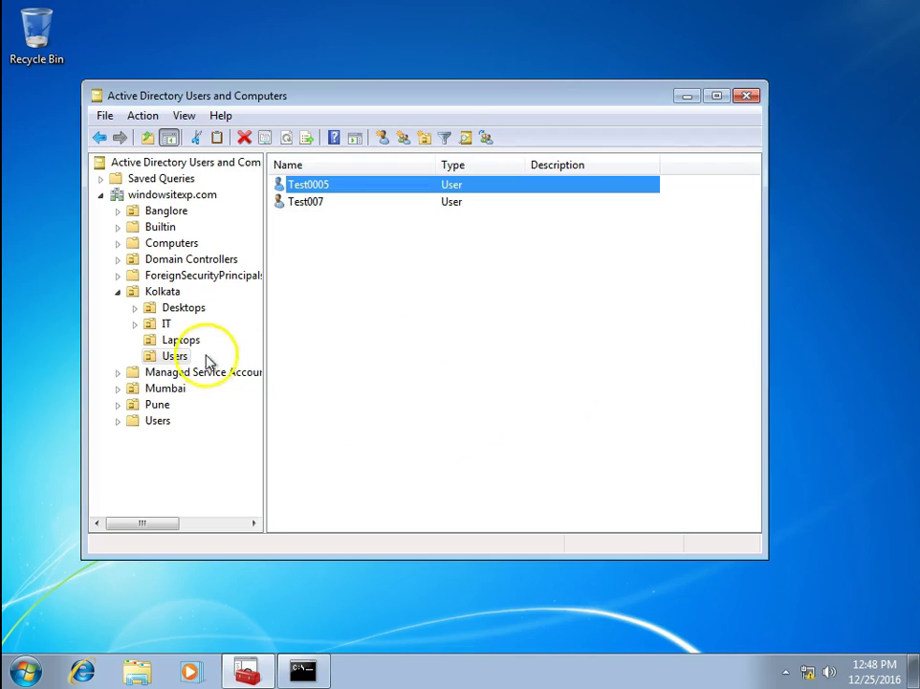
- Move Test0005 into the IT OU under Kolkata and show that OU's contents
right_click(308, 191)
left_click(377, 275)
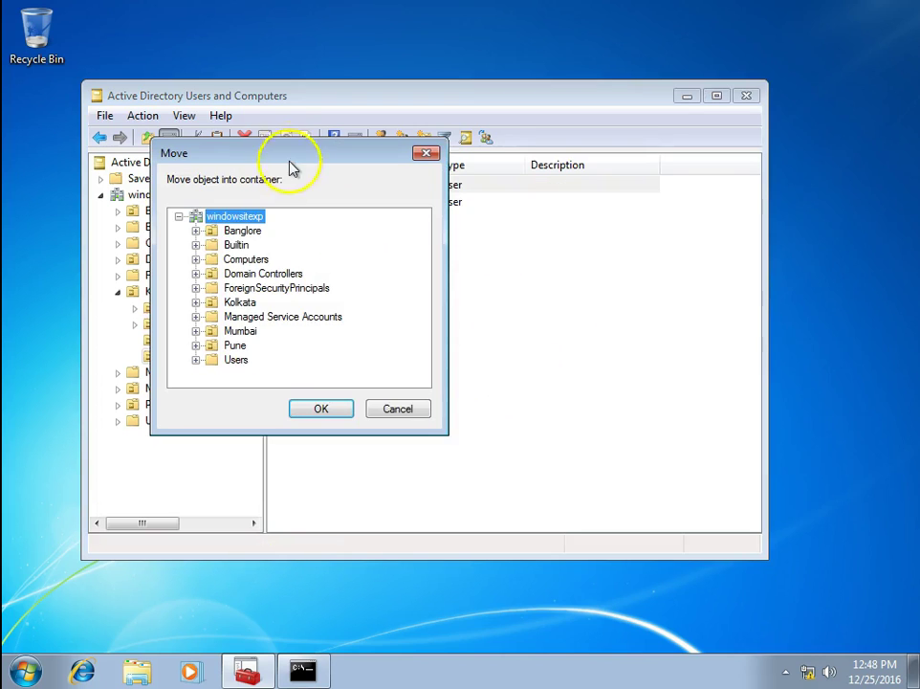
left_click_drag(292, 167, 581, 170)
left_click(518, 316)
double_click(496, 318)
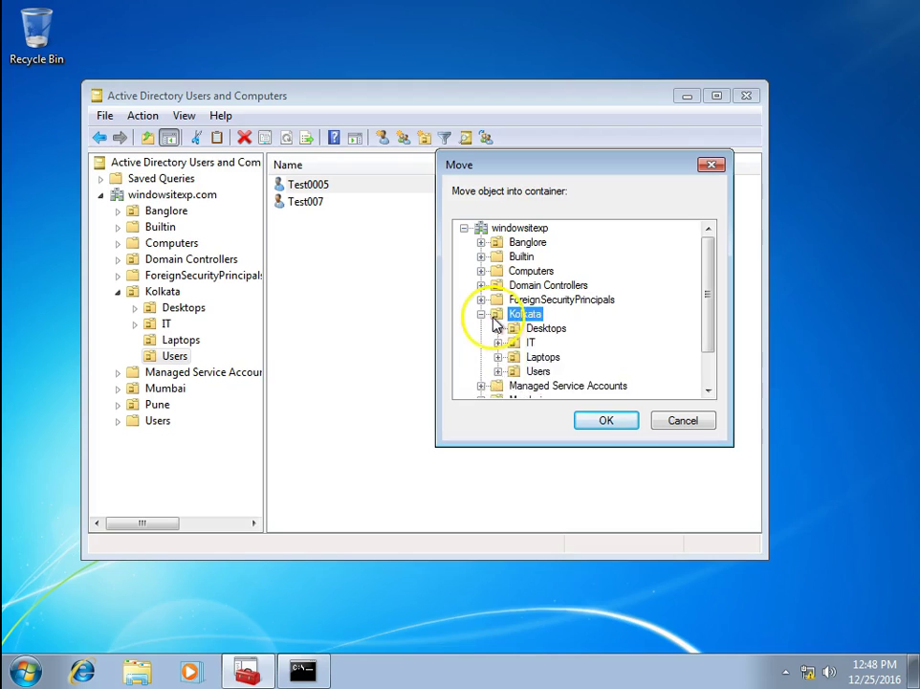
left_click(542, 357)
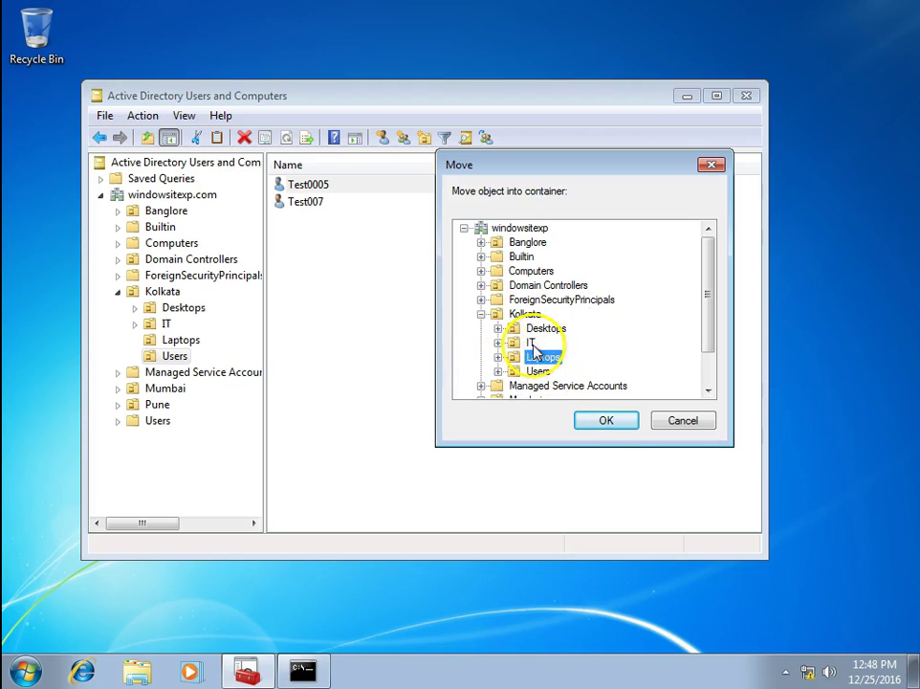
left_click(608, 423)
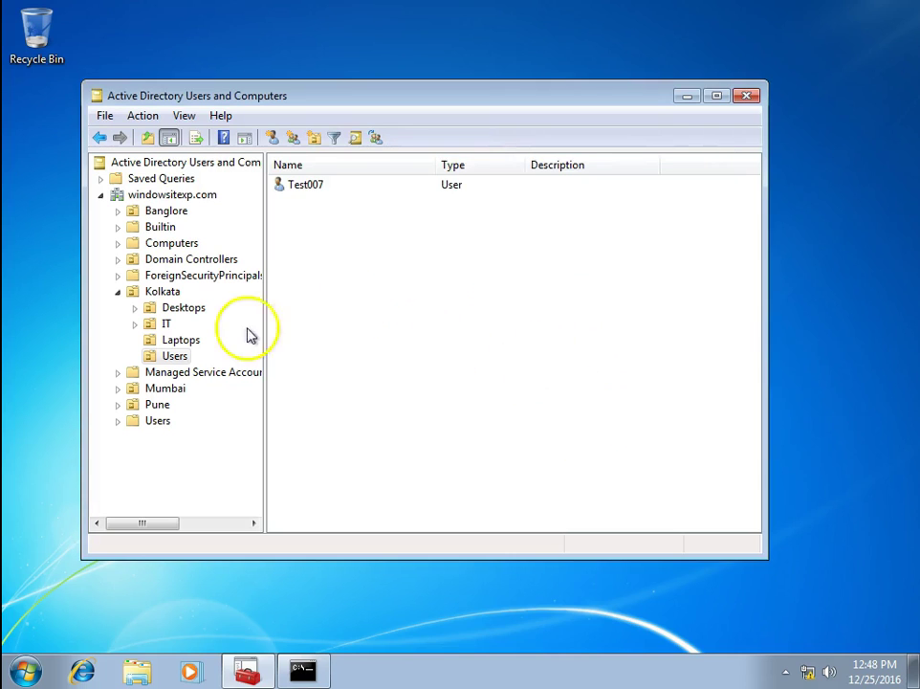
left_click(167, 324)
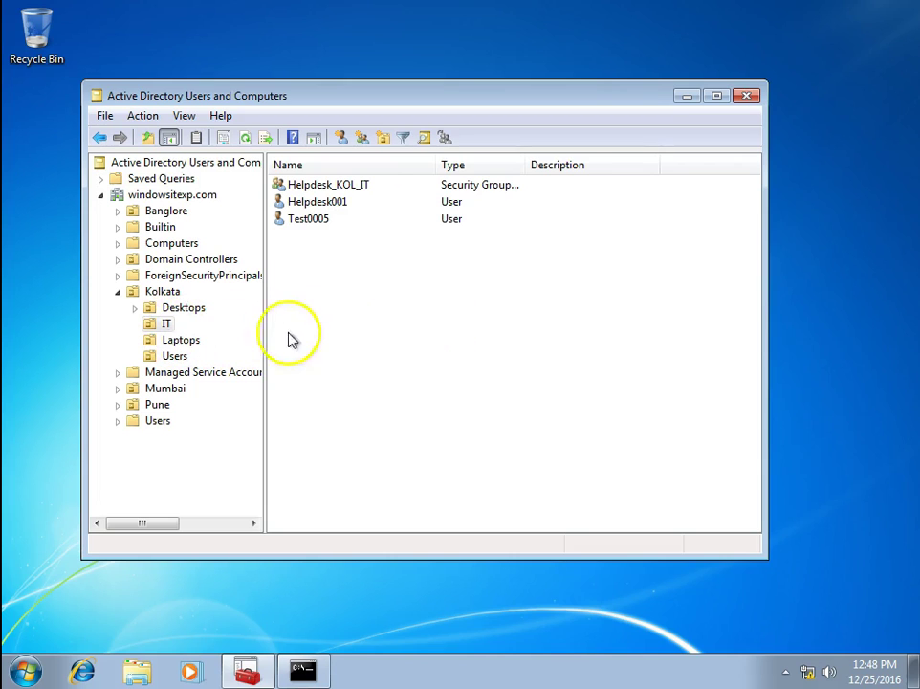
- Open Test0005's group memberships and look up groups matching "helpdesk" to add to them
left_click(309, 220)
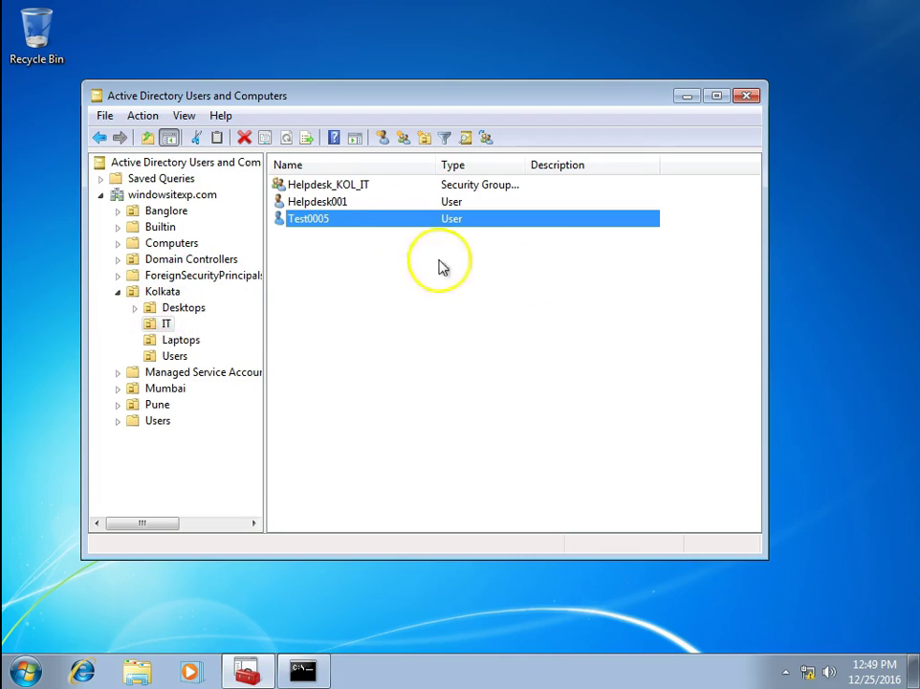
double_click(306, 219)
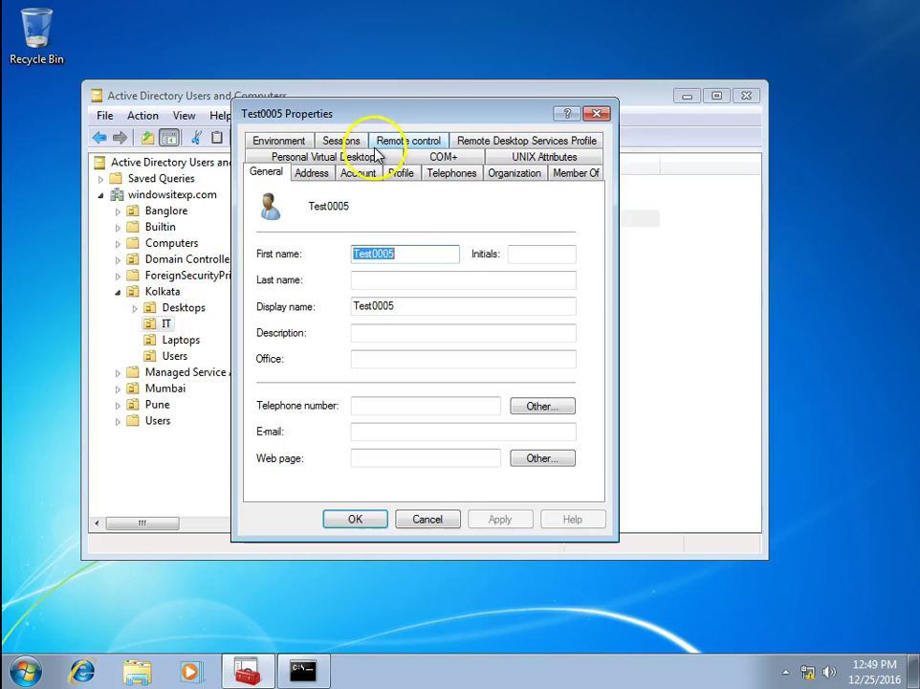
left_click_drag(396, 113, 432, 275)
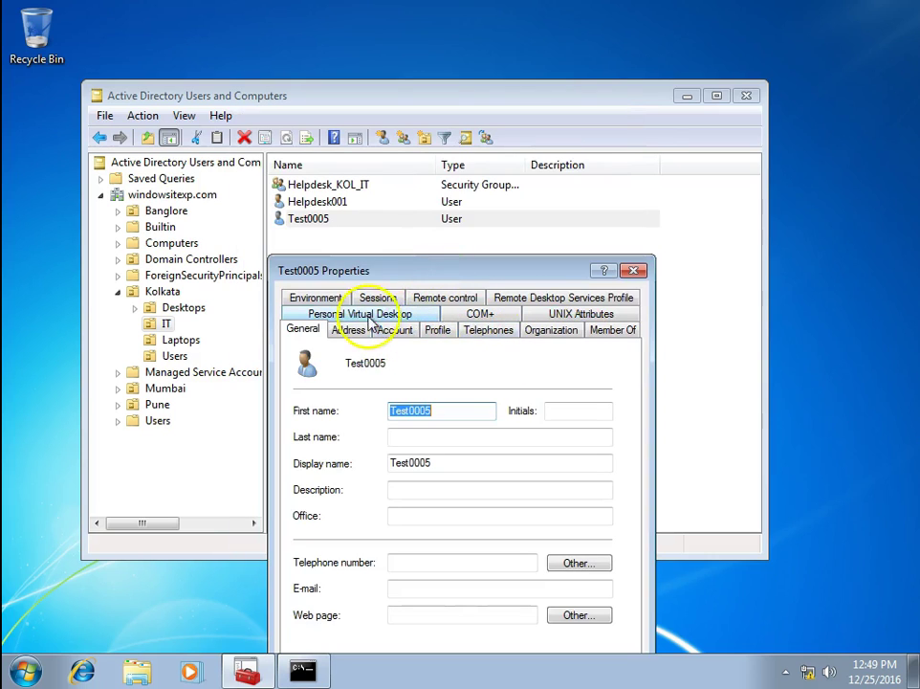
left_click(610, 330)
left_click(325, 546)
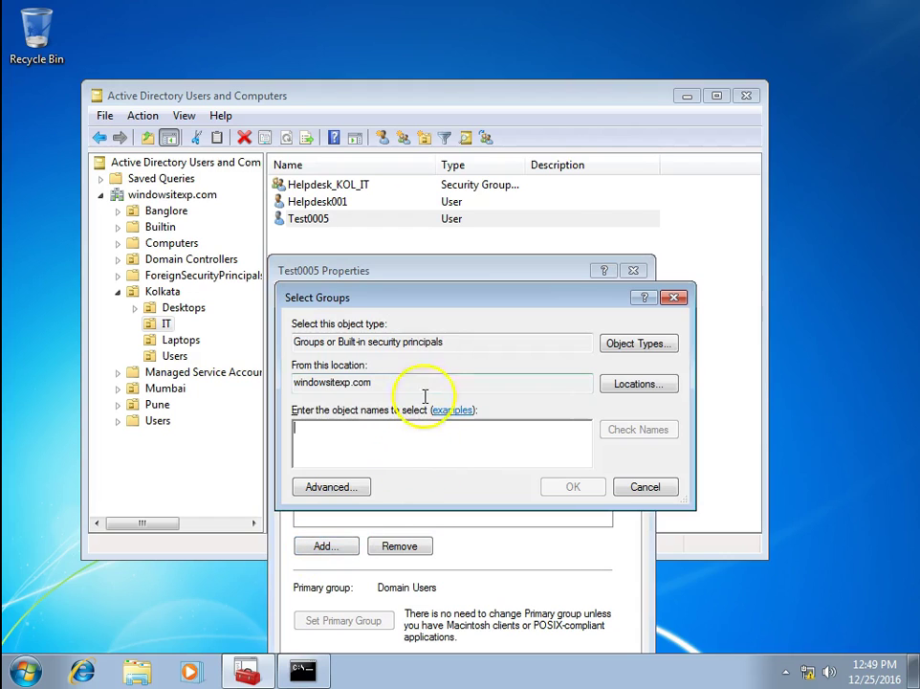
type("helpdesk")
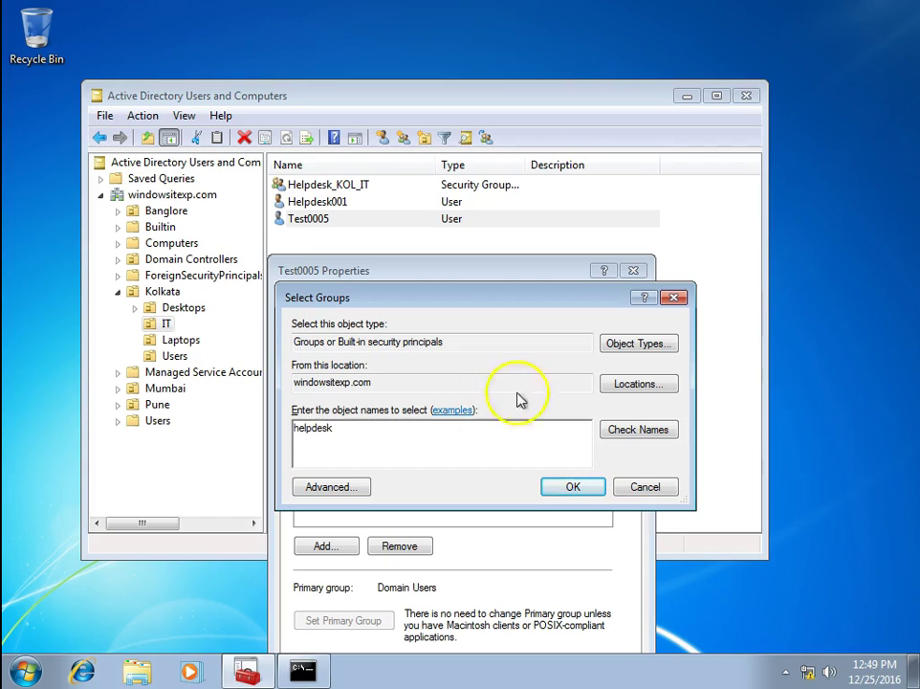
left_click(637, 428)
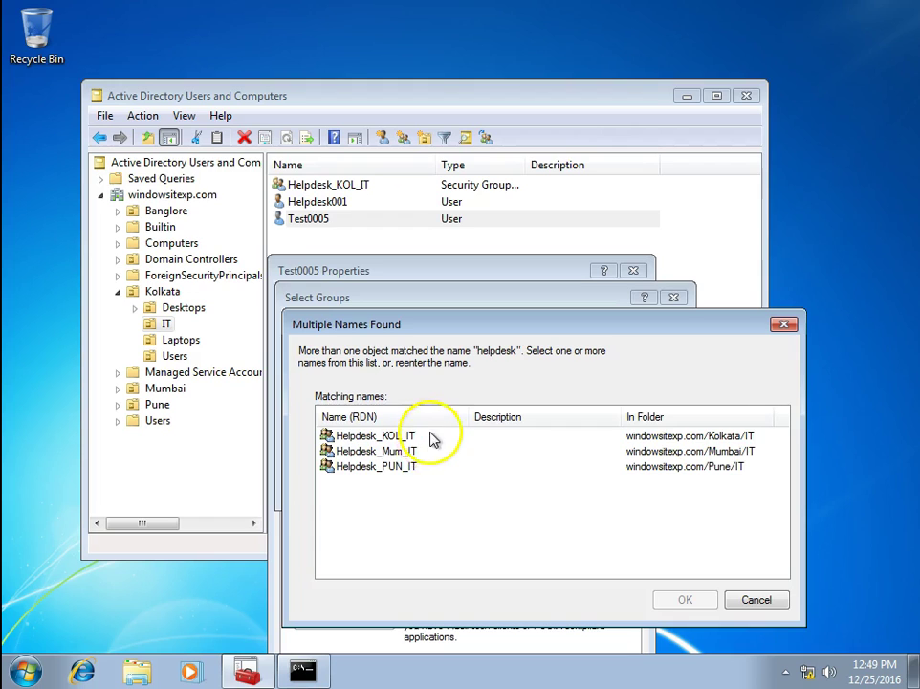
- Choose Helpdesk_KOL_IT and Helpdesk_Mum_IT from the matching names and add both to Test0005's membership list
left_click(419, 438)
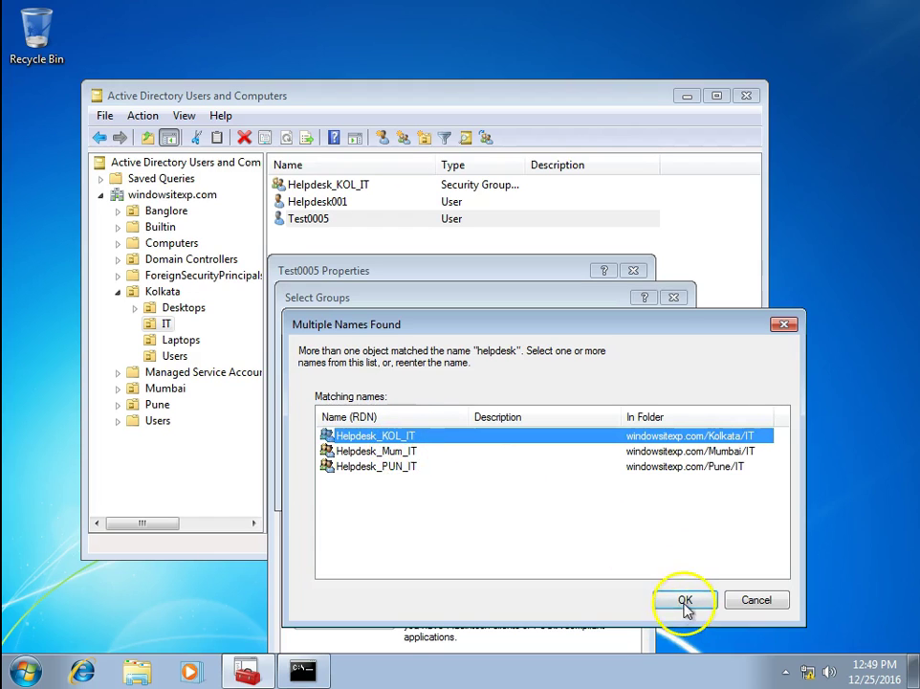
left_click(437, 453, "ctrl")
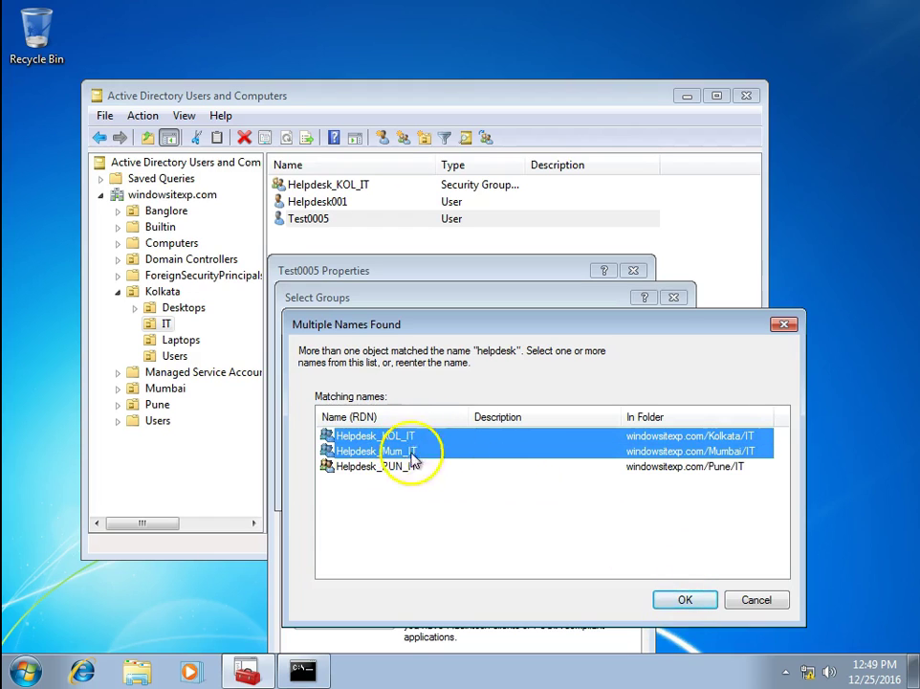
left_click(672, 596)
left_click(591, 488)
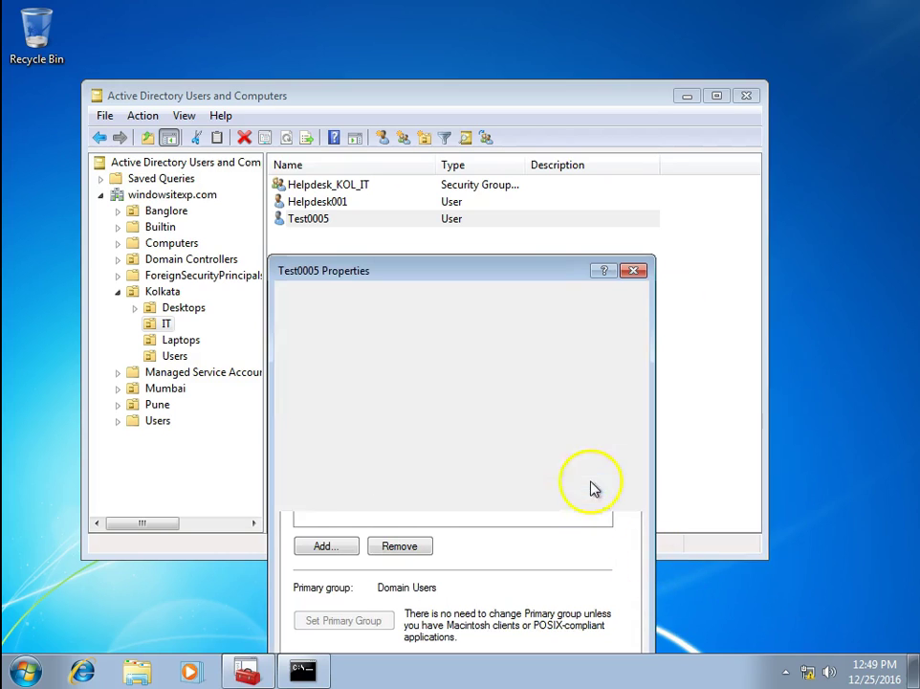
- Apply Test0005's new group memberships, read the permission message about the Mumbai group and dismiss it
left_click_drag(493, 271, 483, 182)
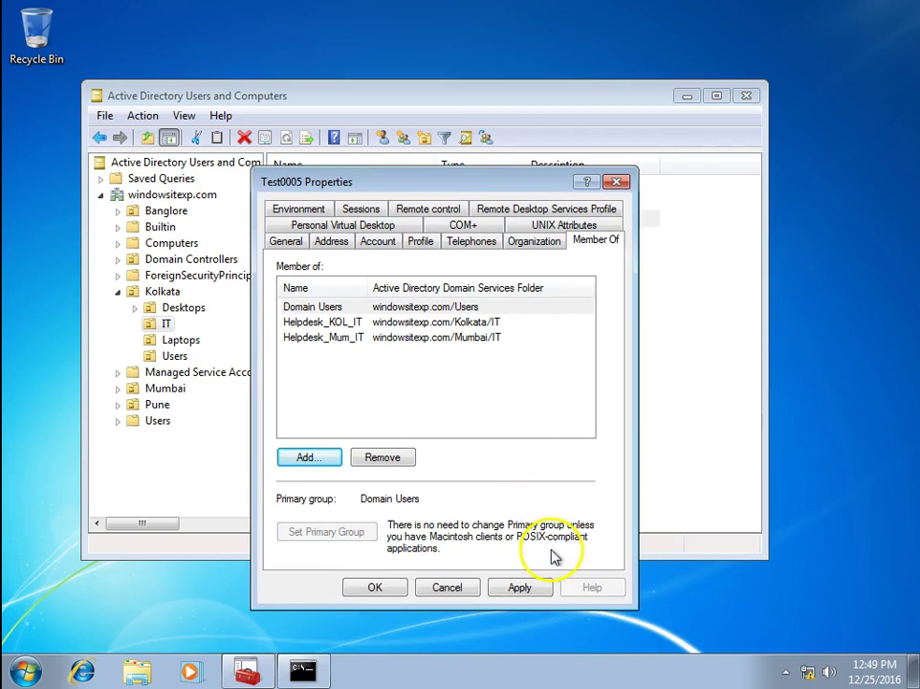
left_click(522, 586)
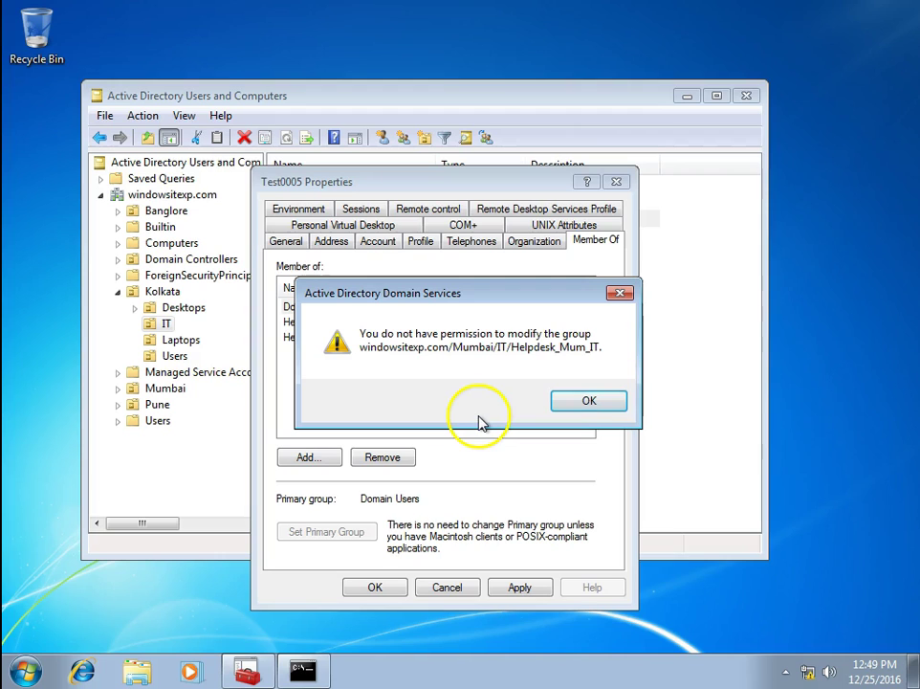
left_click_drag(497, 304, 471, 328)
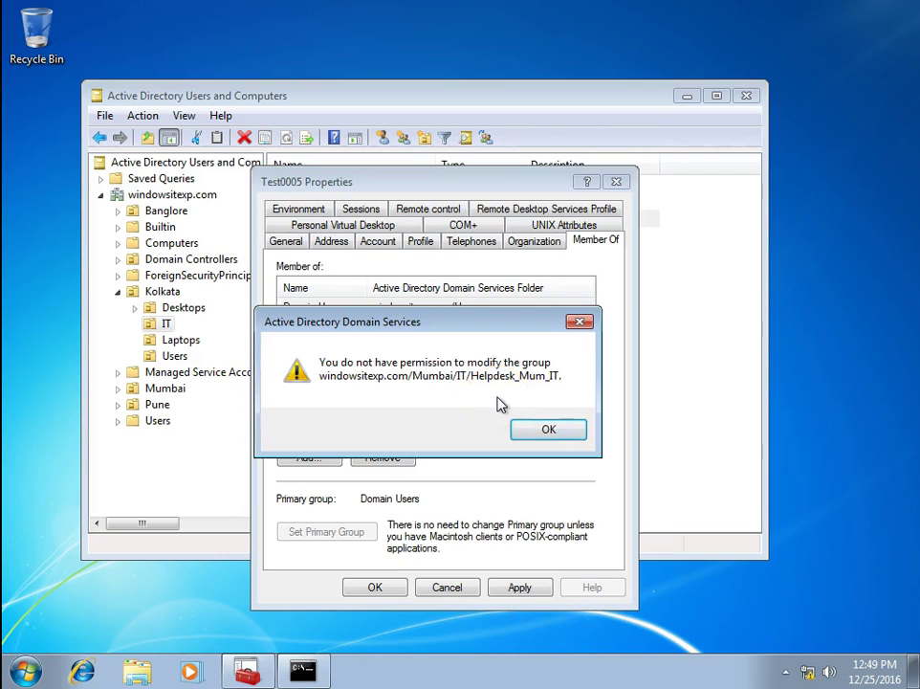
left_click_drag(497, 325, 533, 340)
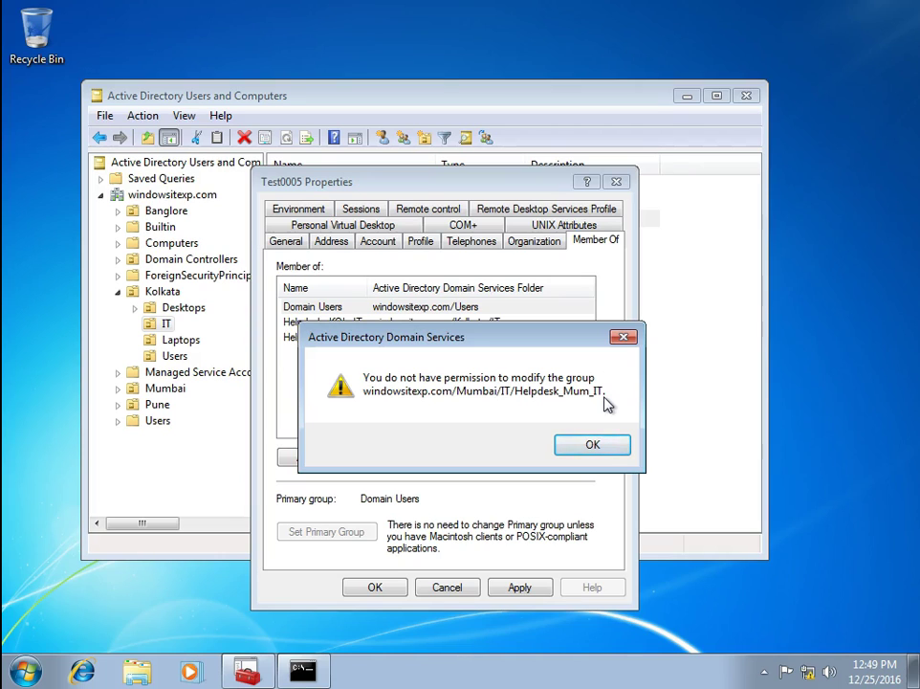
left_click_drag(509, 345, 463, 363)
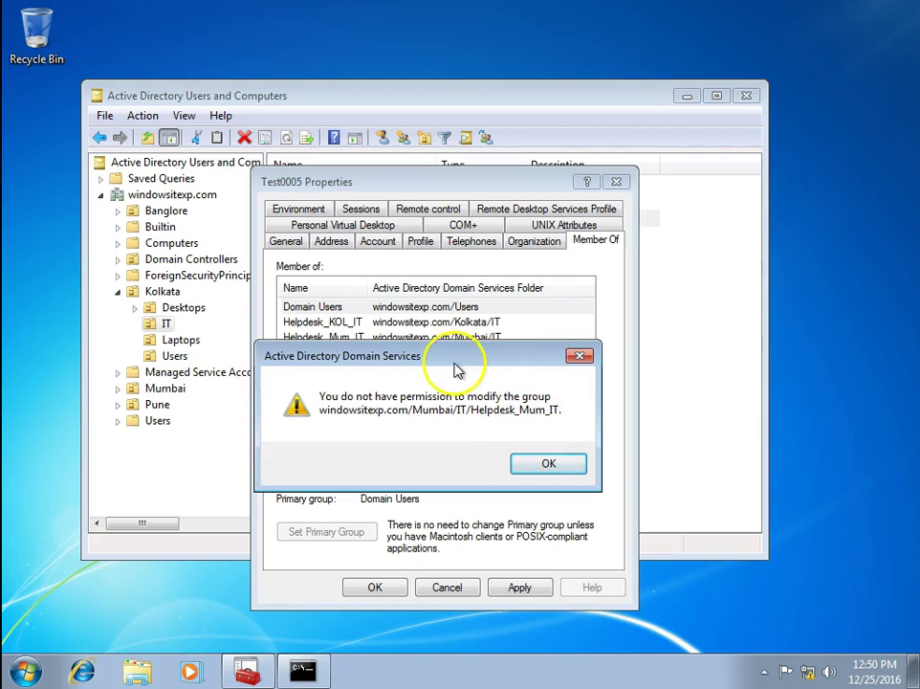
left_click_drag(463, 364, 468, 395)
left_click(551, 495)
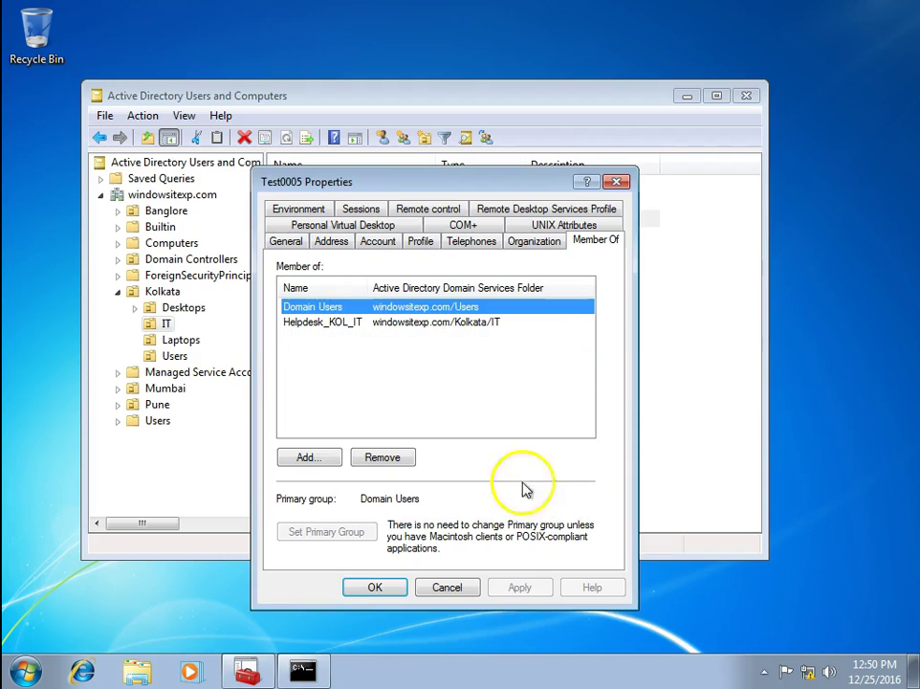
- Widen the Name column of Test0005's membership list and accept the user's properties
left_click(349, 327)
left_click_drag(369, 288, 440, 288)
left_click(373, 588)
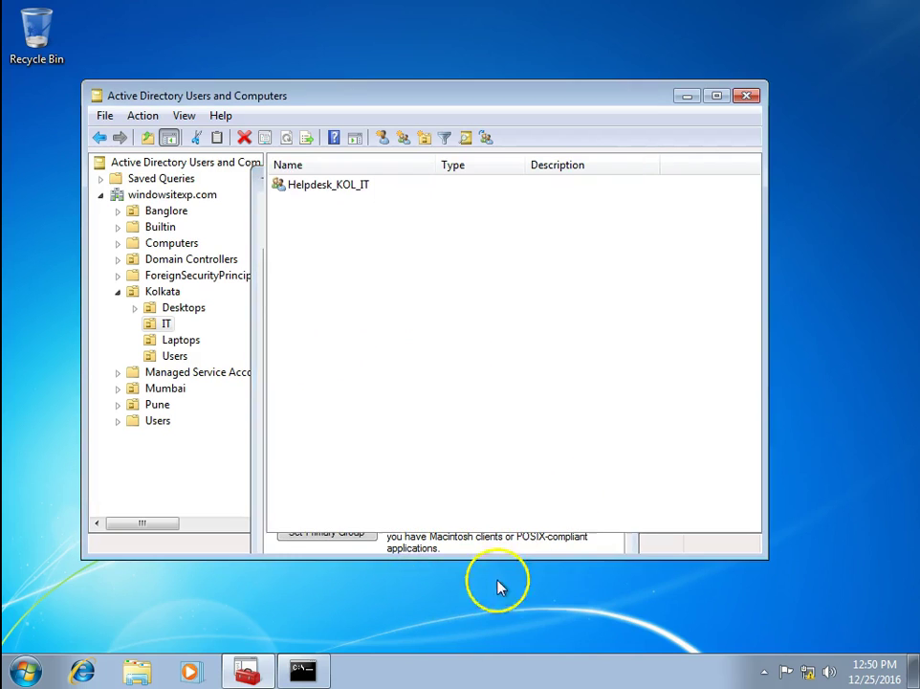
- Refresh the contents of the IT OU under Kolkata
left_click(428, 312)
right_click(421, 306)
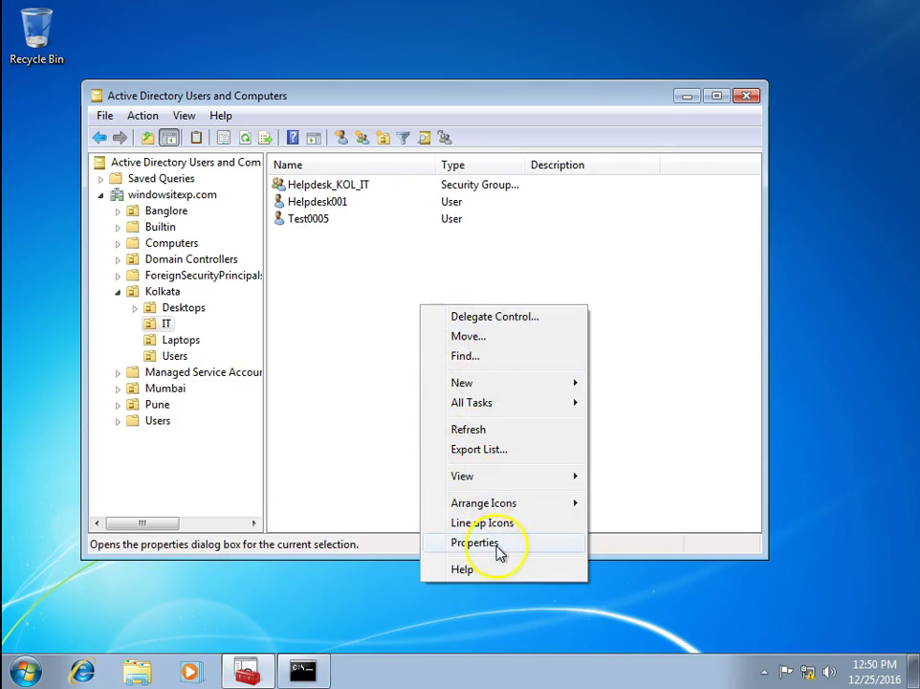
left_click(490, 430)
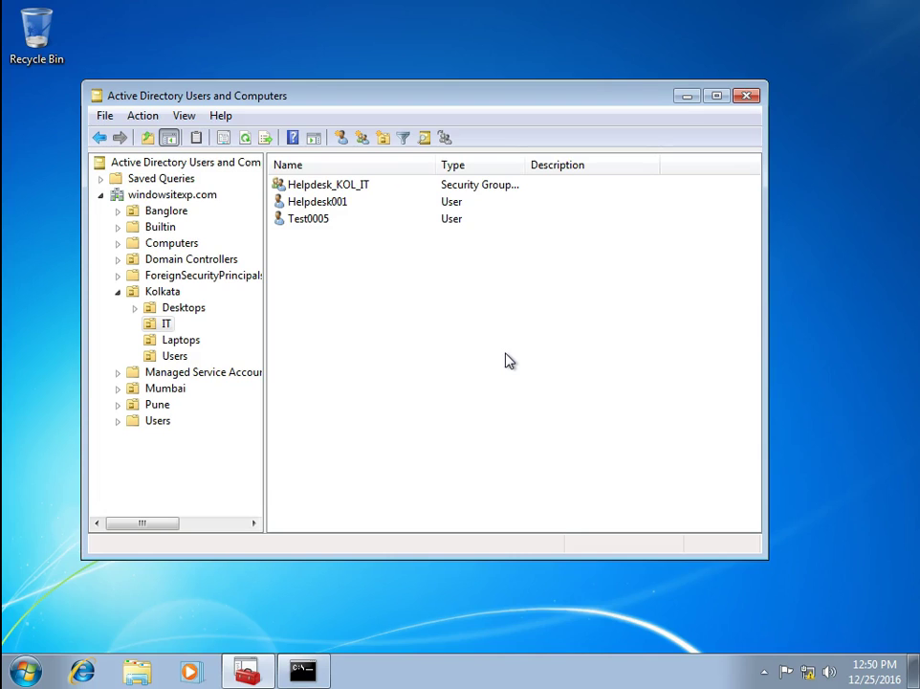
- Try to create a computer account named COMP001 in the Desktops OU under Kolkata
left_click(171, 291)
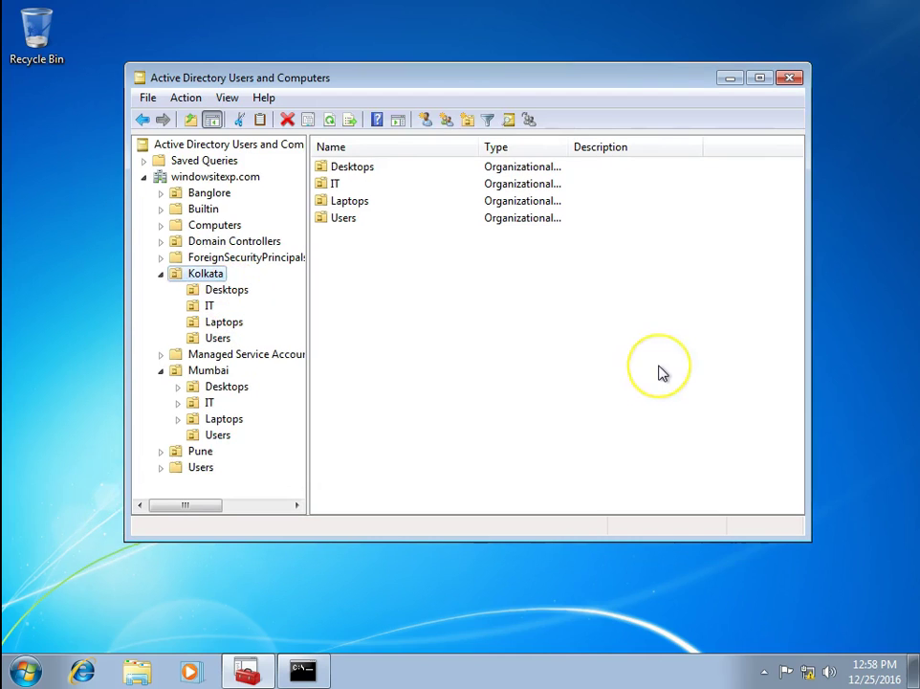
left_click(657, 361)
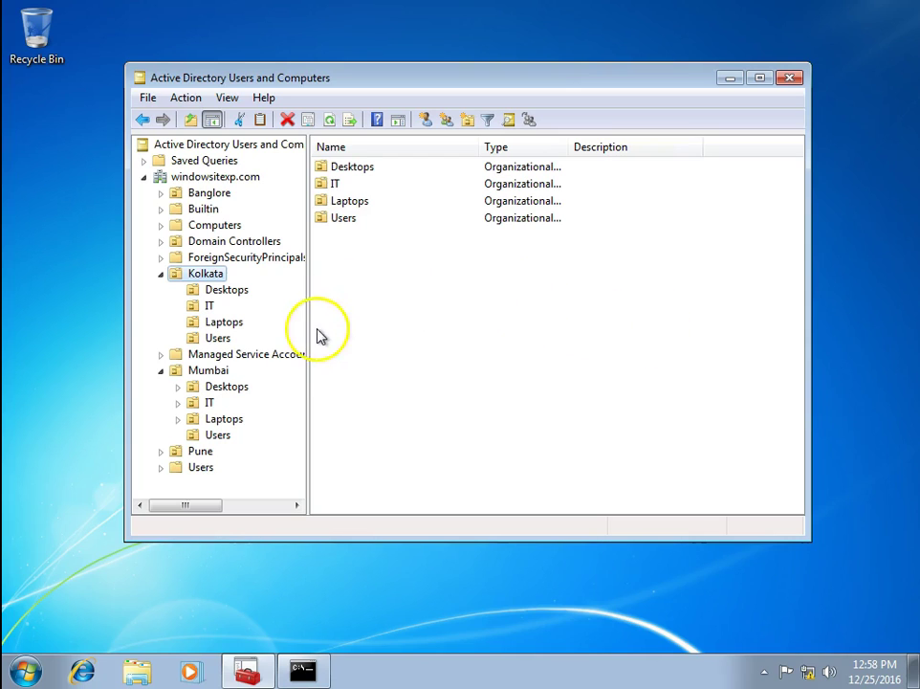
left_click(237, 293)
right_click(237, 297)
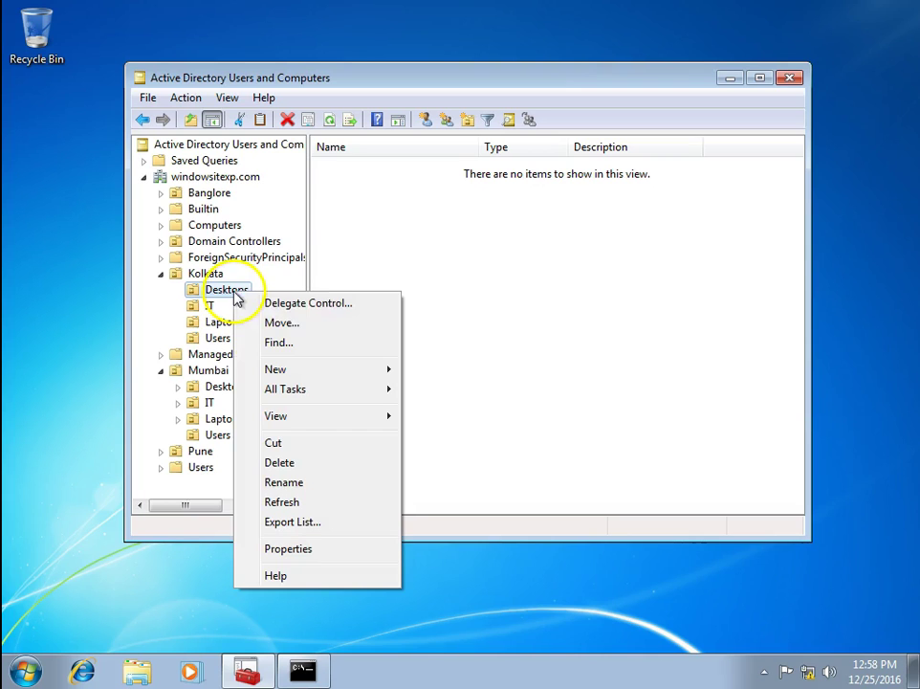
mouse_move(331, 373)
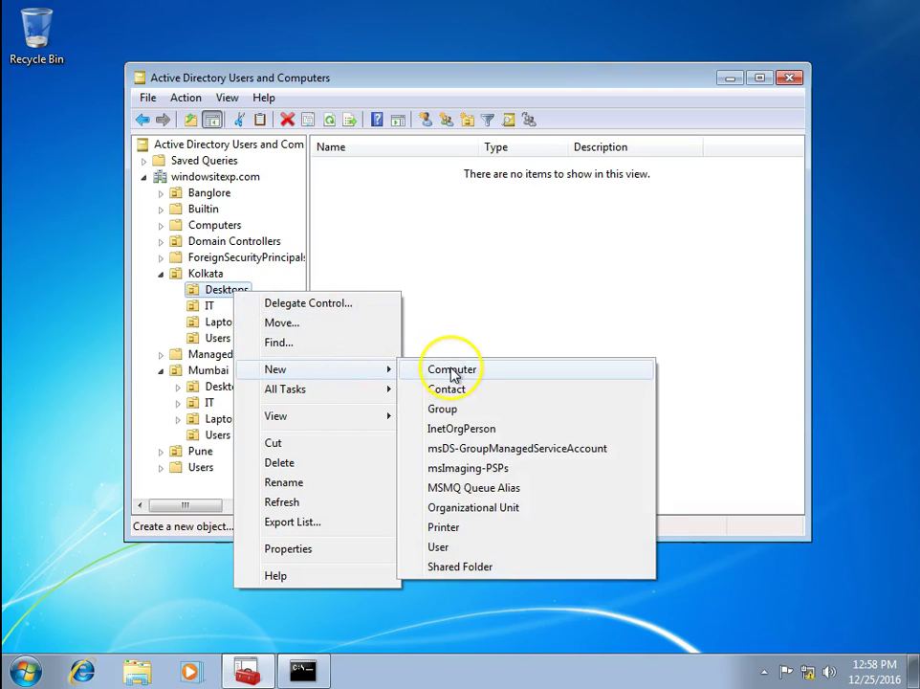
left_click(448, 370)
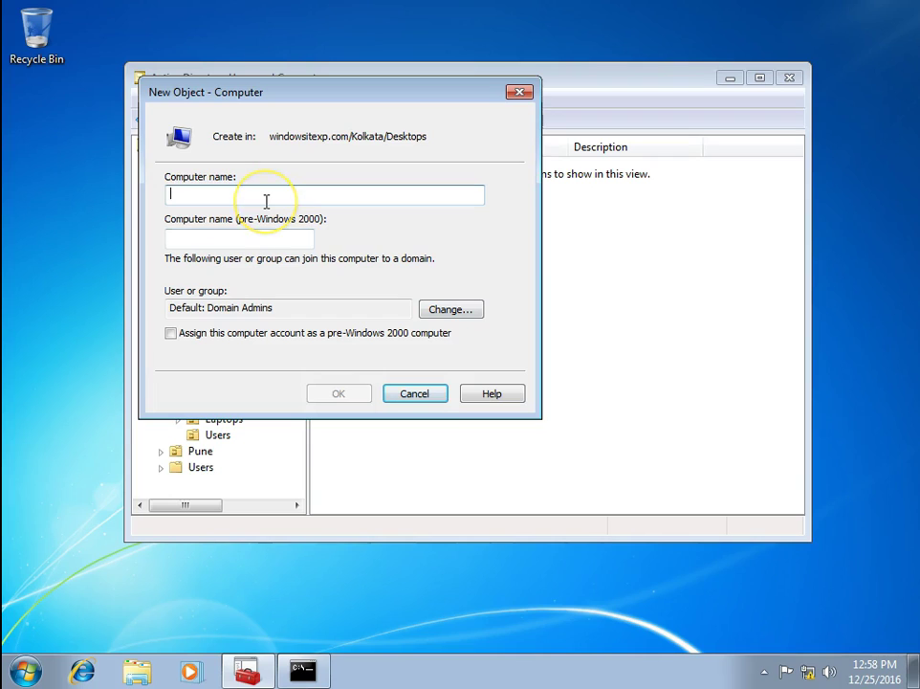
type("COMP001")
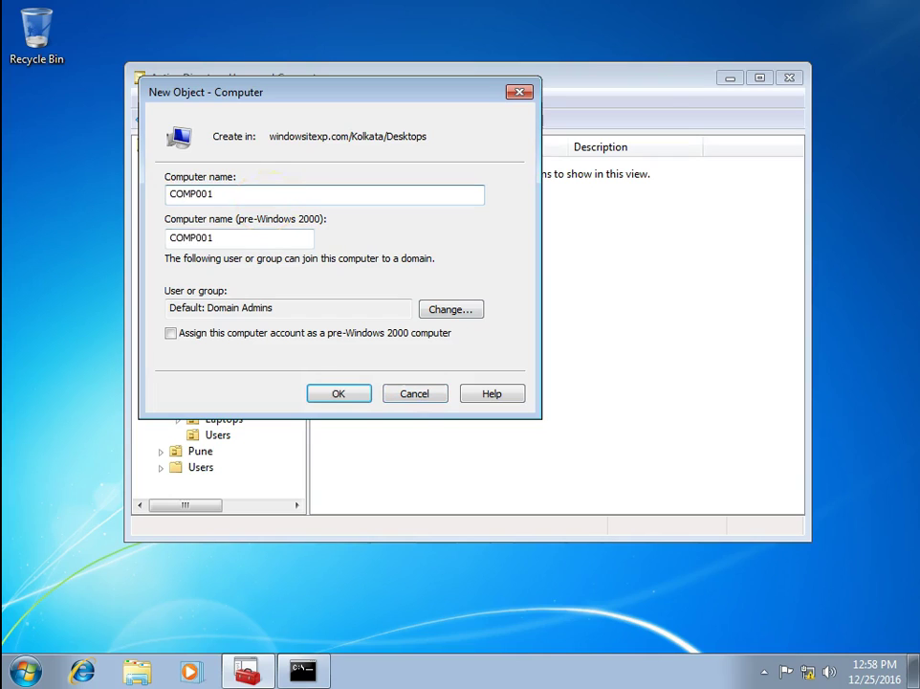
left_click(345, 398)
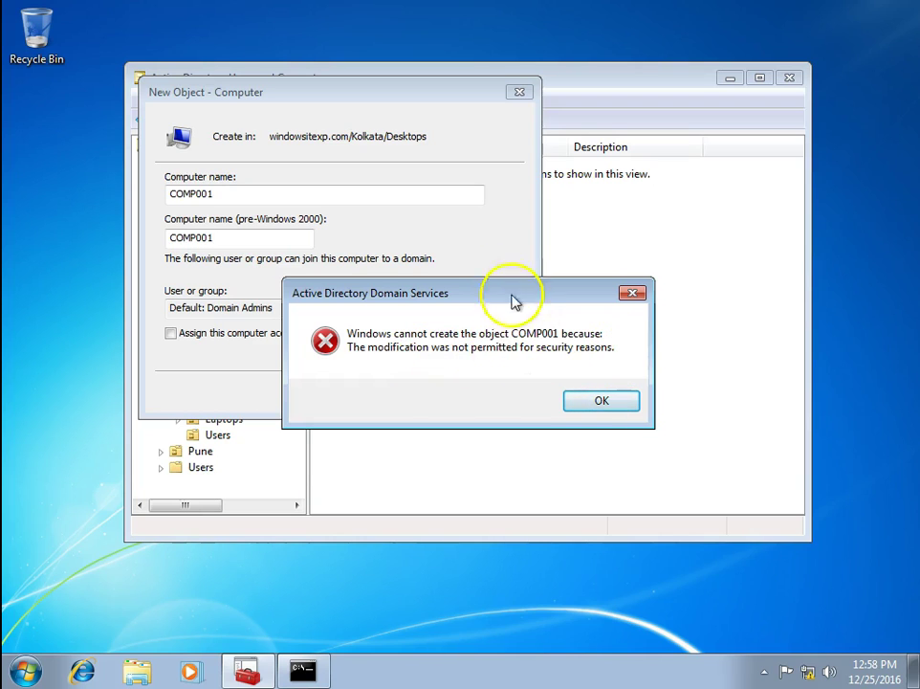
left_click_drag(487, 292, 437, 195)
left_click(553, 298)
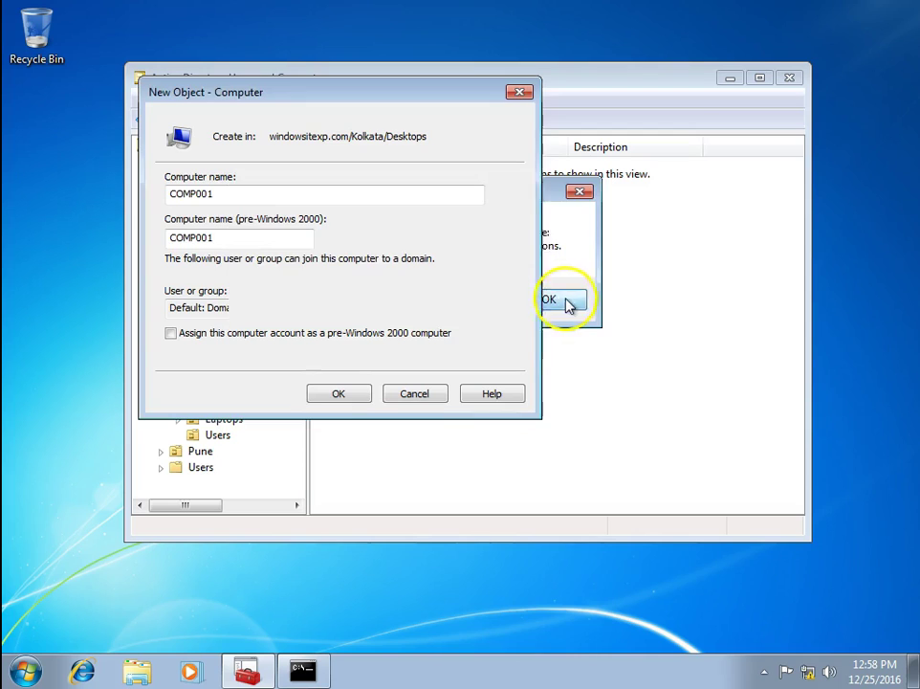
left_click(415, 395)
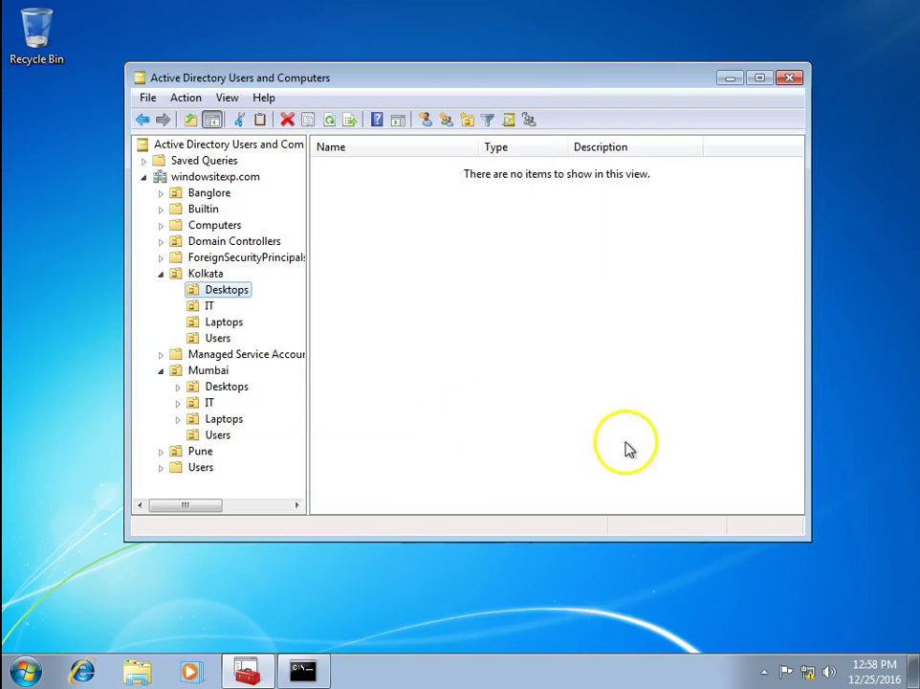
left_click(620, 380)
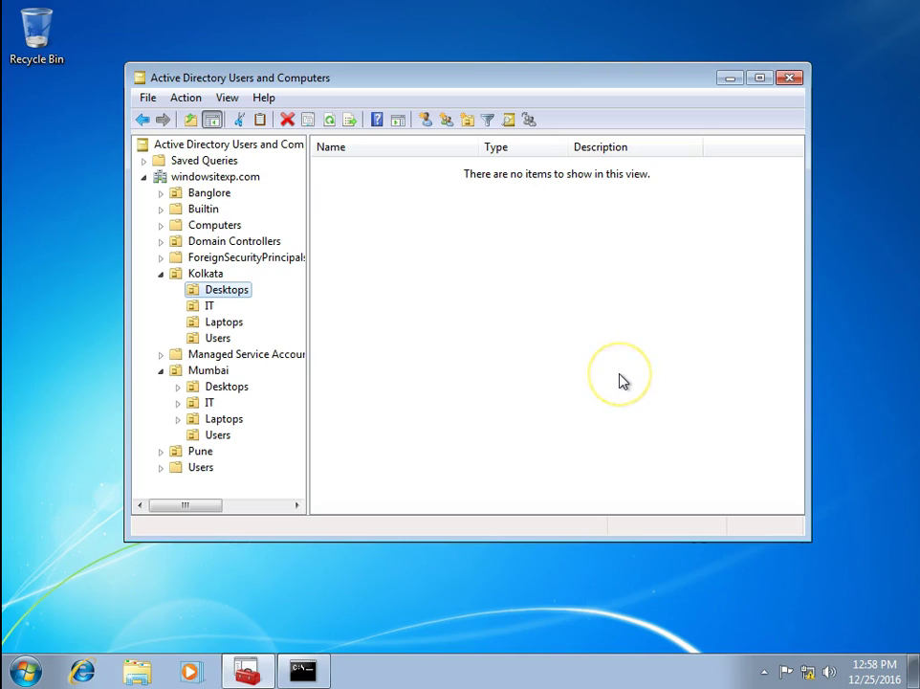
left_click(612, 363)
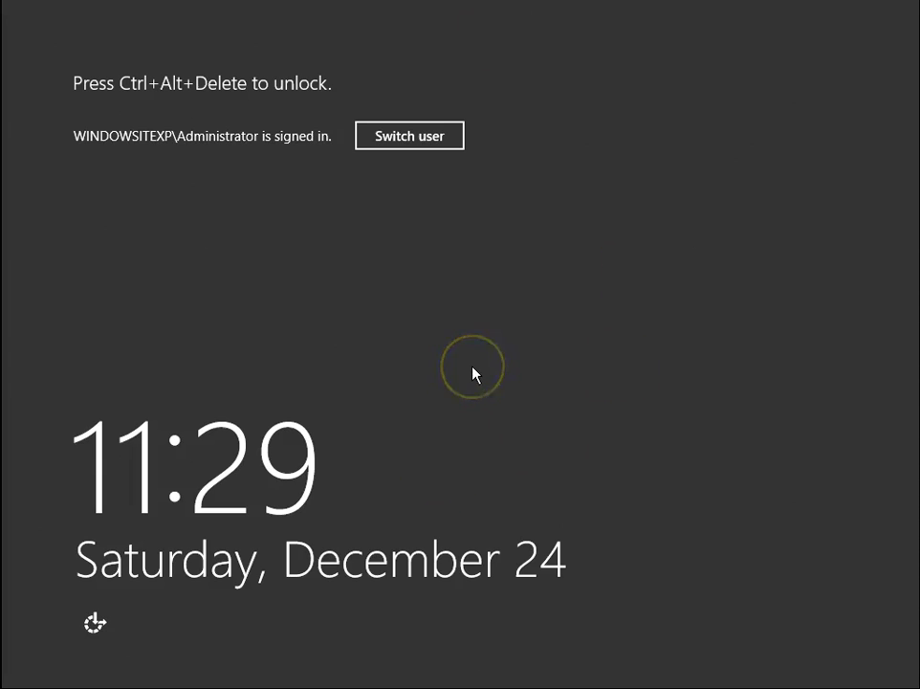
- Unlock the Windows Server 2012 R2 session by entering the Administrator account's password
key("ctrl+alt+Delete")
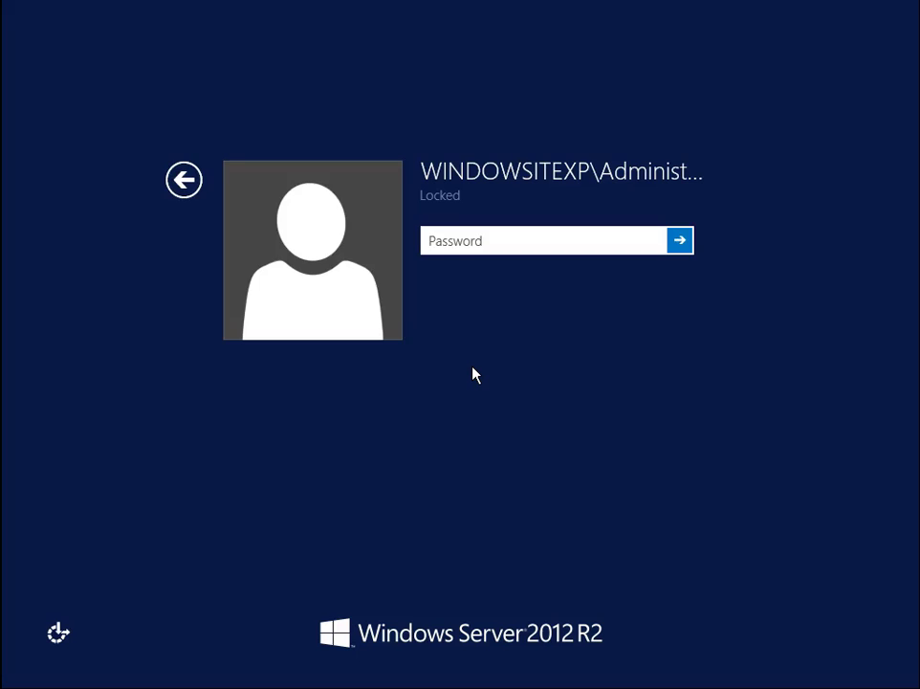
type("*******")
key("Return")
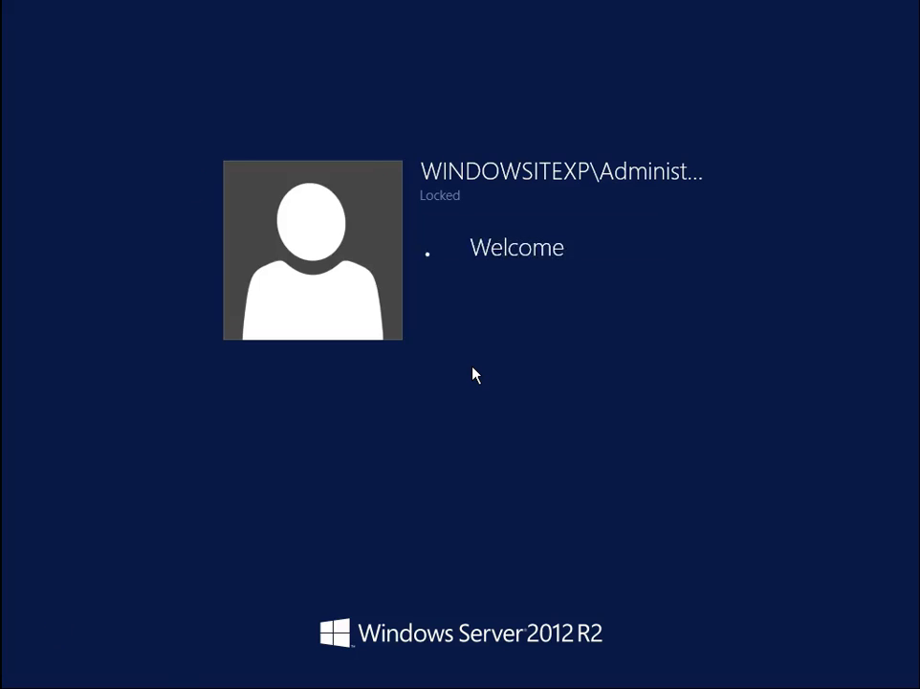
left_click(455, 369)
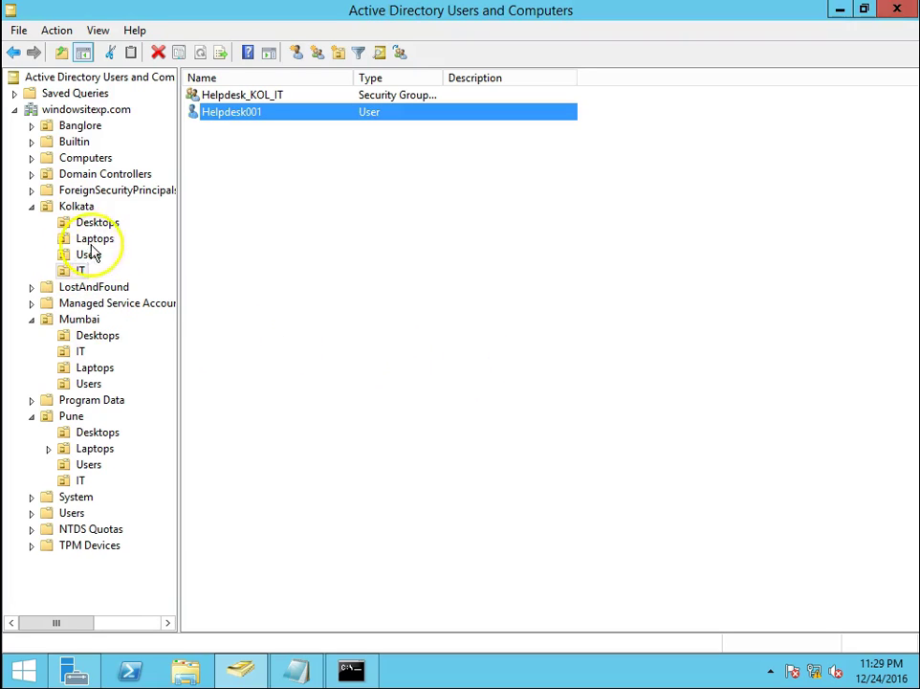
- Open the advanced security settings of the Kolkata OU, widen the Principal column and select the first Helpdesk_KOL_IT permission entry
left_click(80, 208)
right_click(81, 207)
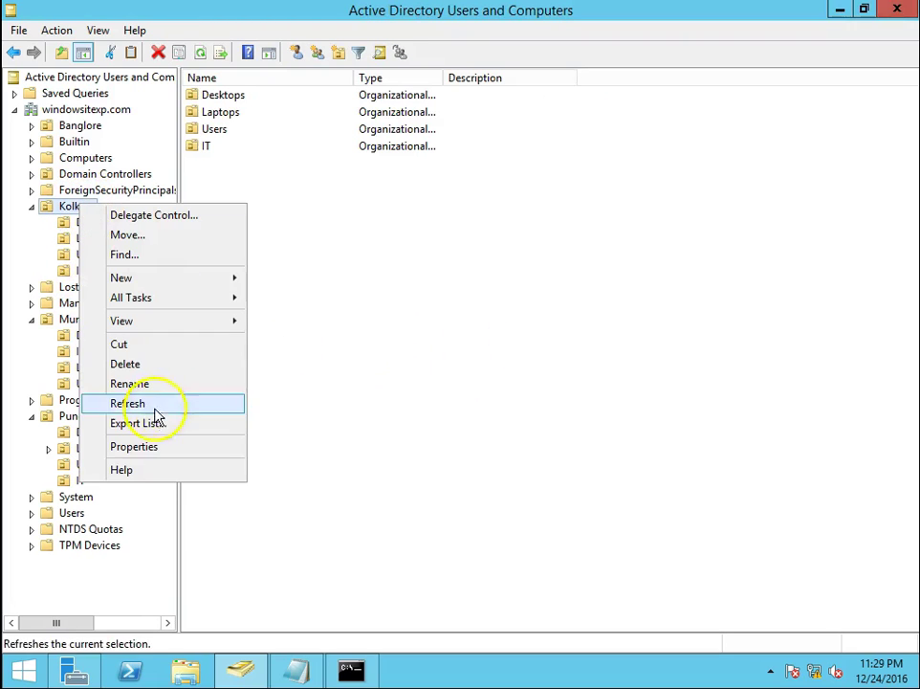
left_click(536, 378)
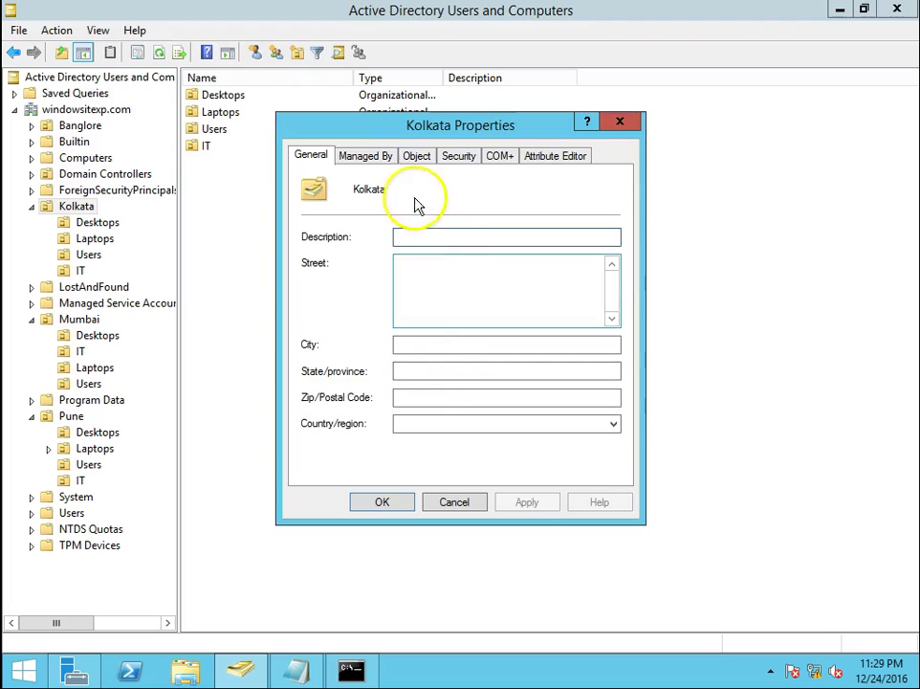
left_click(458, 156)
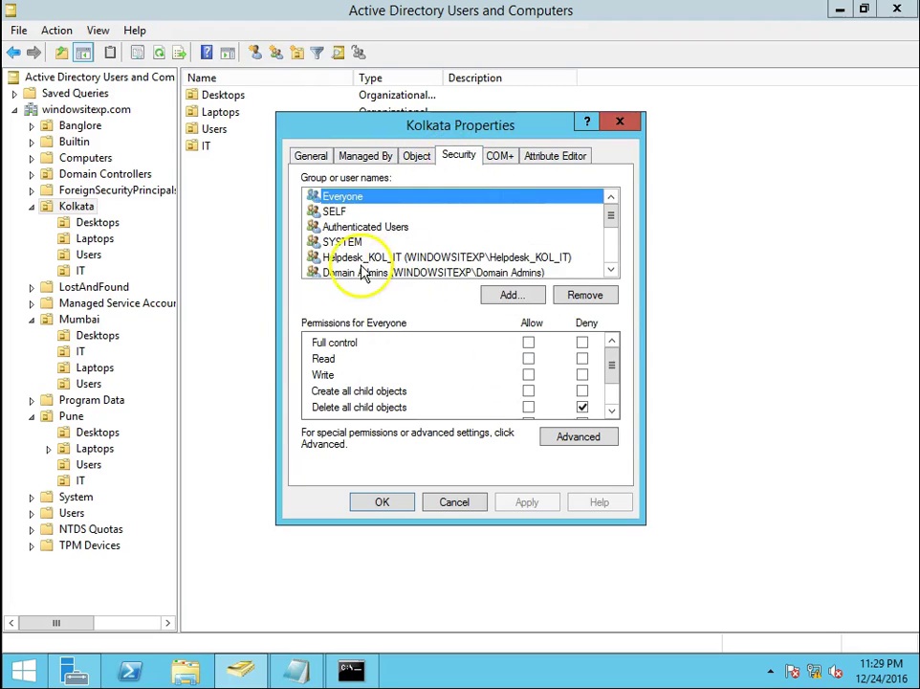
left_click(595, 437)
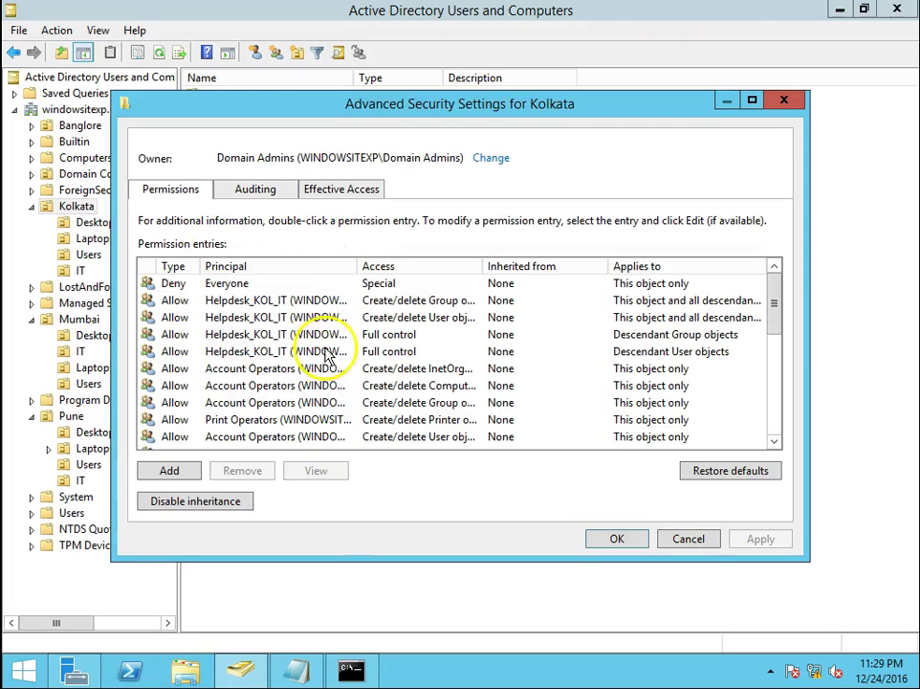
left_click_drag(355, 265, 395, 268)
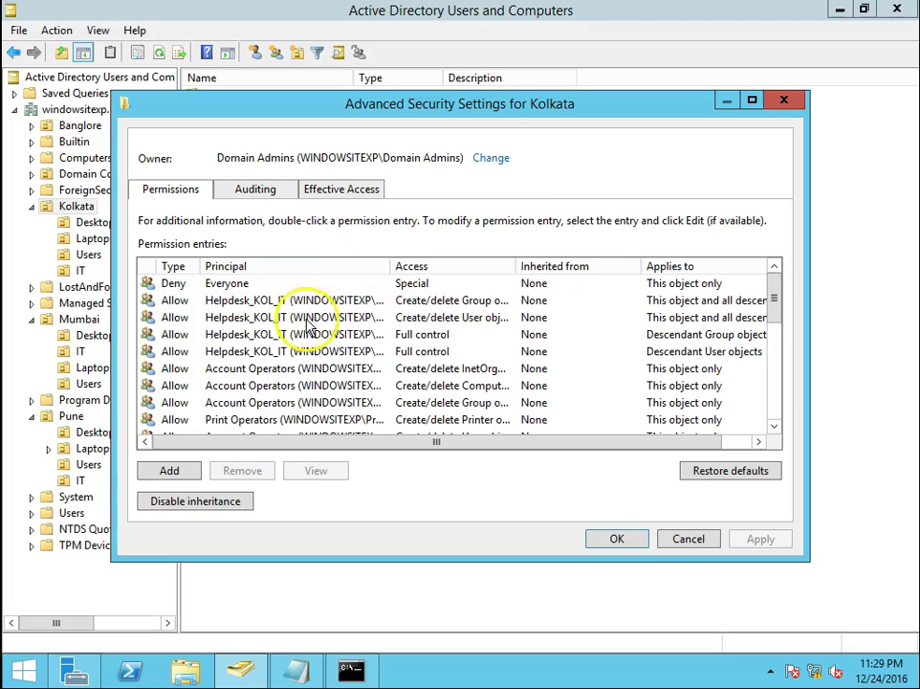
left_click(328, 302)
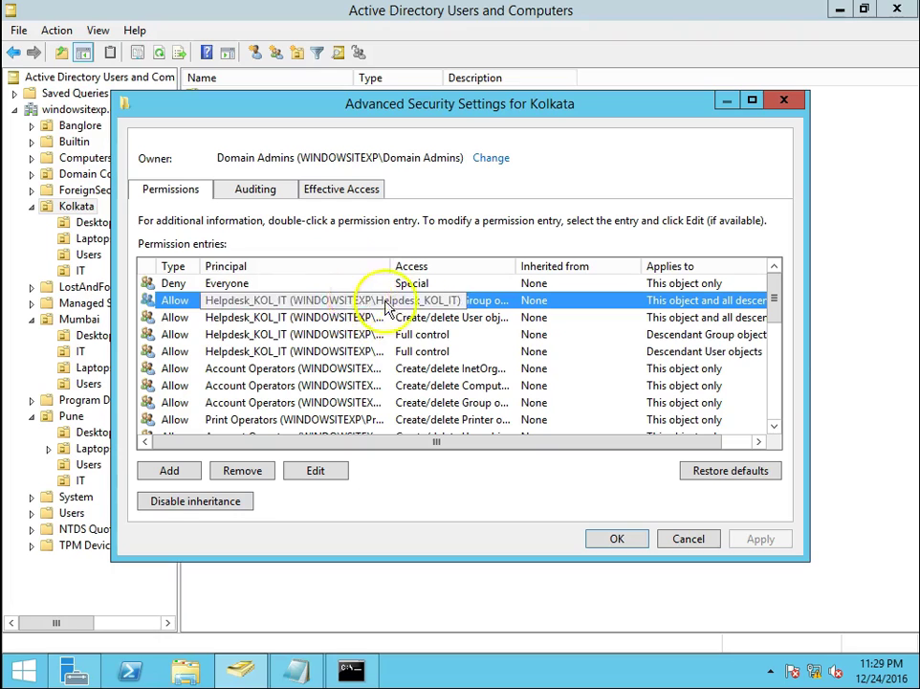
- Start a new permission entry for the Kolkata OU with the Helpdesk_KOL_IT group as its principal
left_click(174, 470)
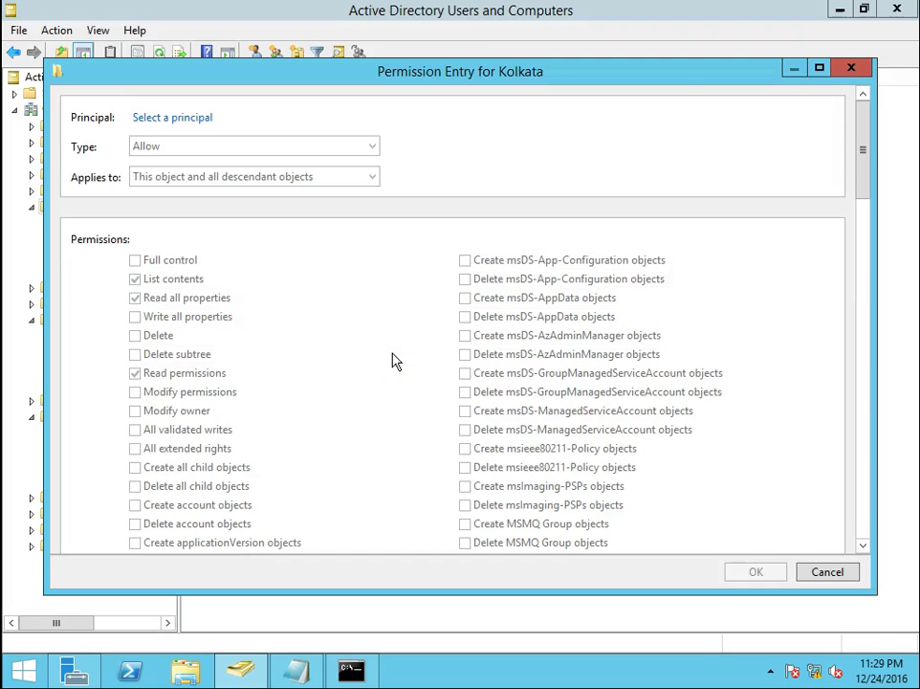
left_click(203, 119)
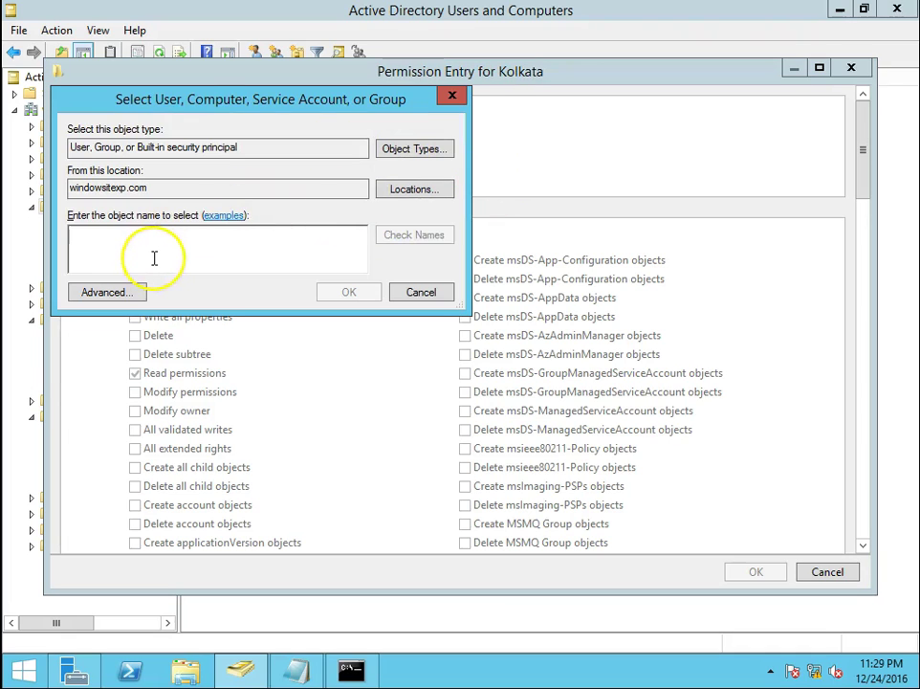
type("helpdesk")
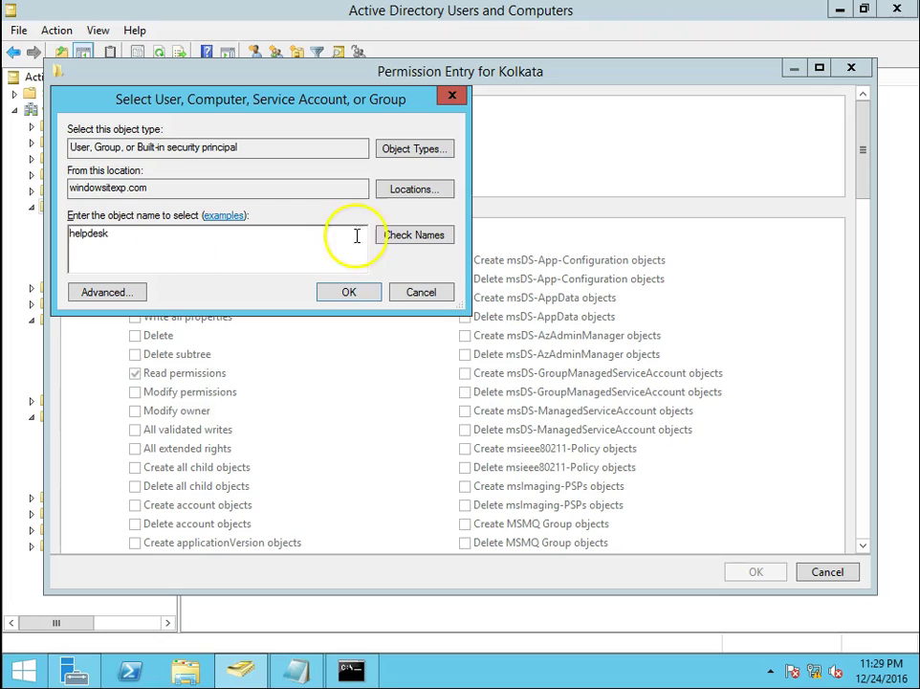
left_click(399, 236)
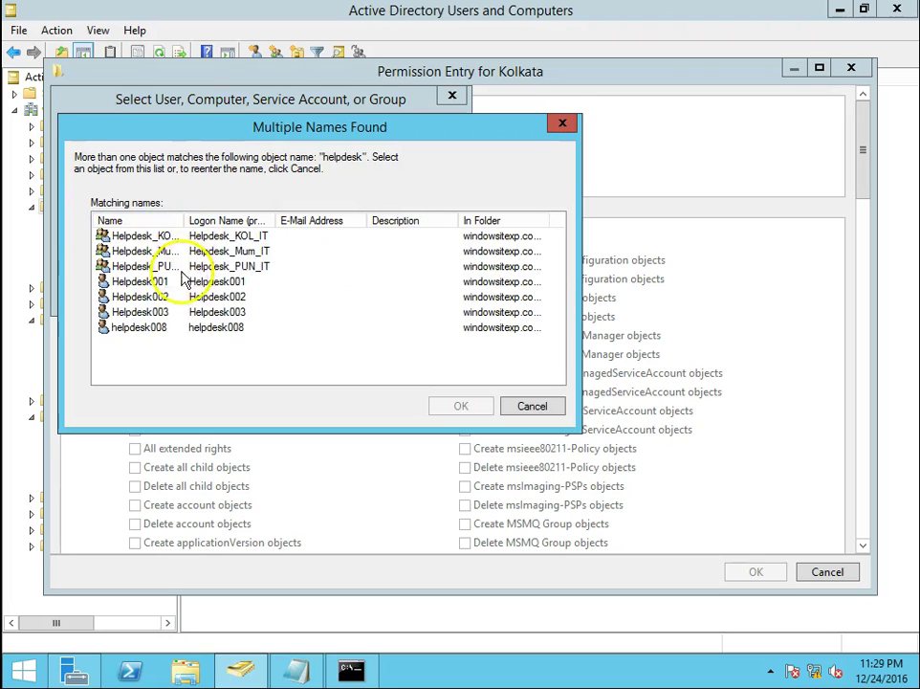
left_click(134, 236)
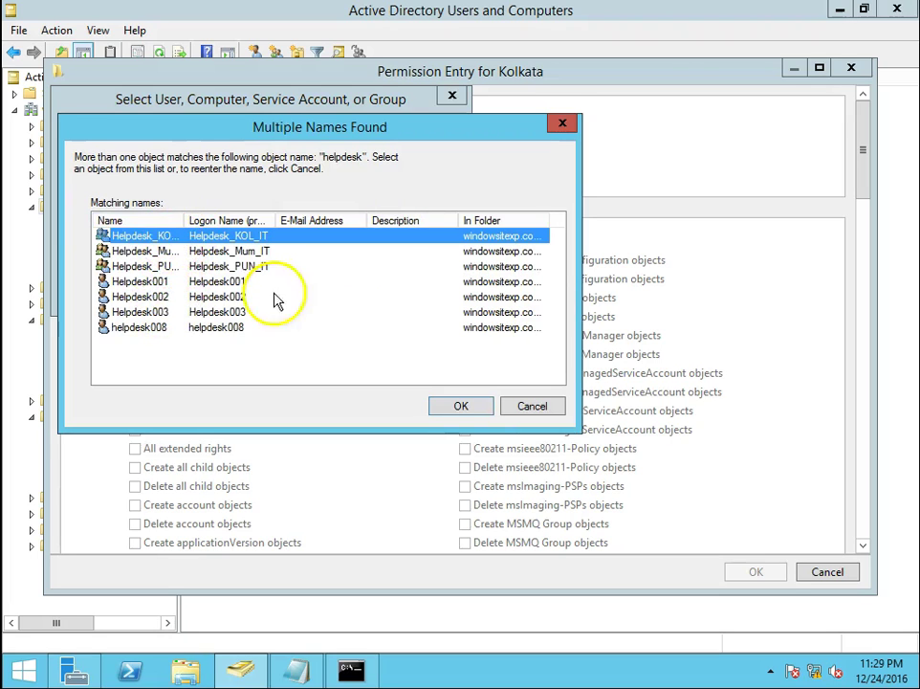
left_click(478, 409)
left_click(349, 292)
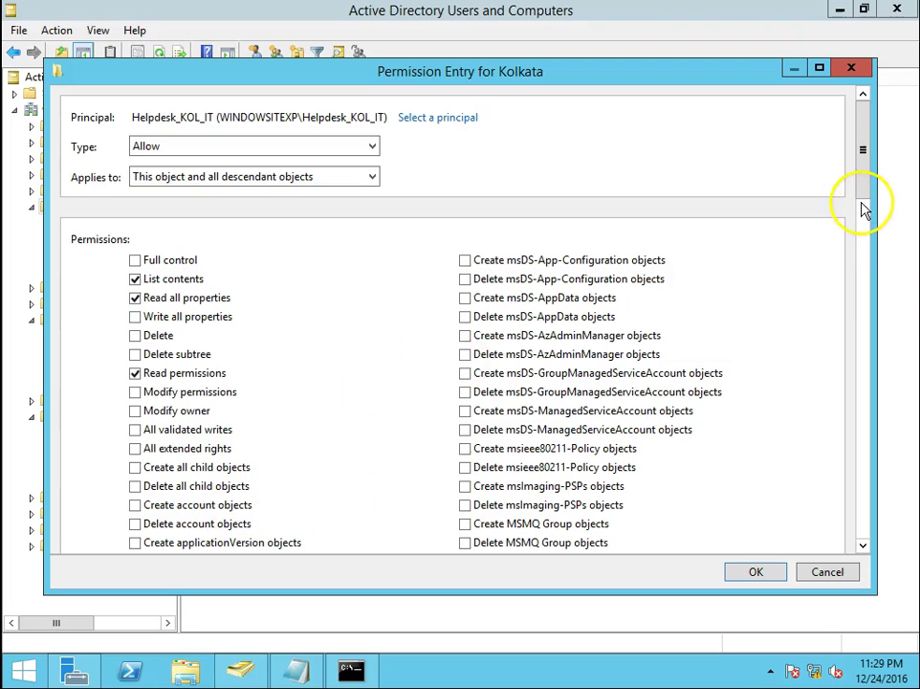
- Allow Helpdesk_KOL_IT to create Computer objects and accept the permission entry
left_click_drag(867, 195, 861, 238)
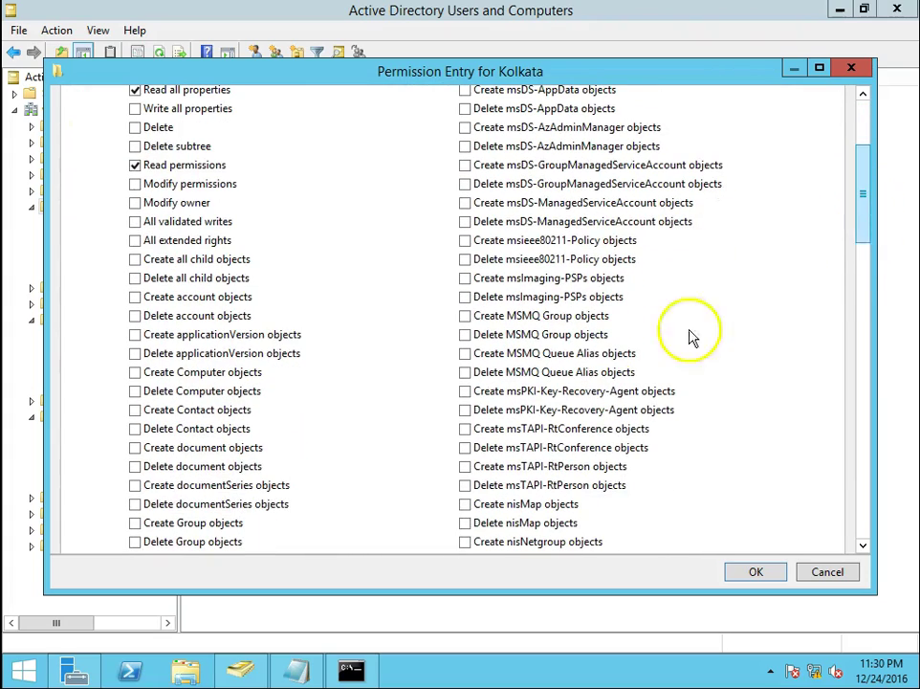
left_click(209, 373)
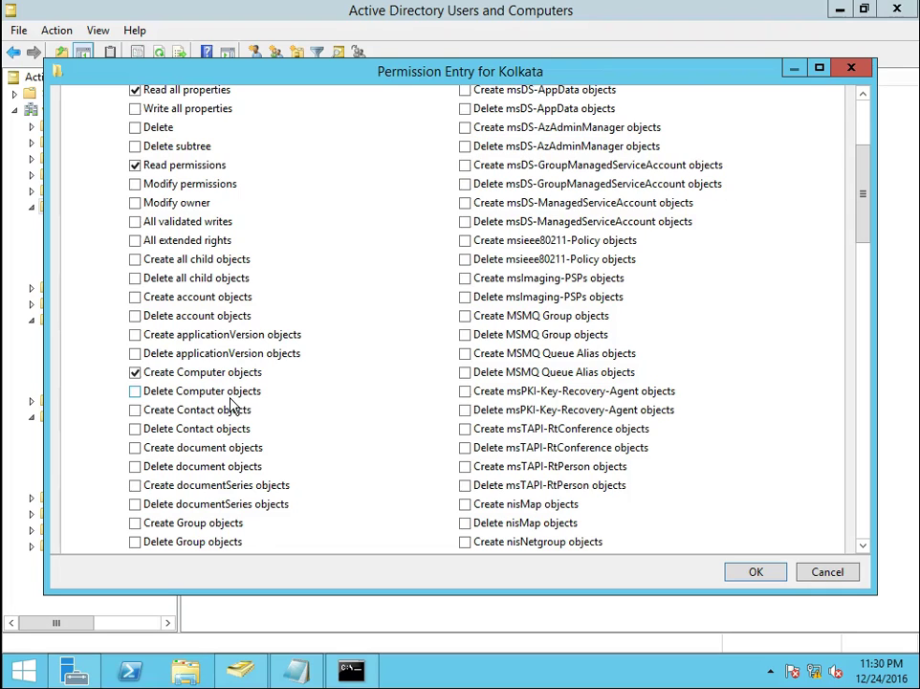
left_click(760, 579)
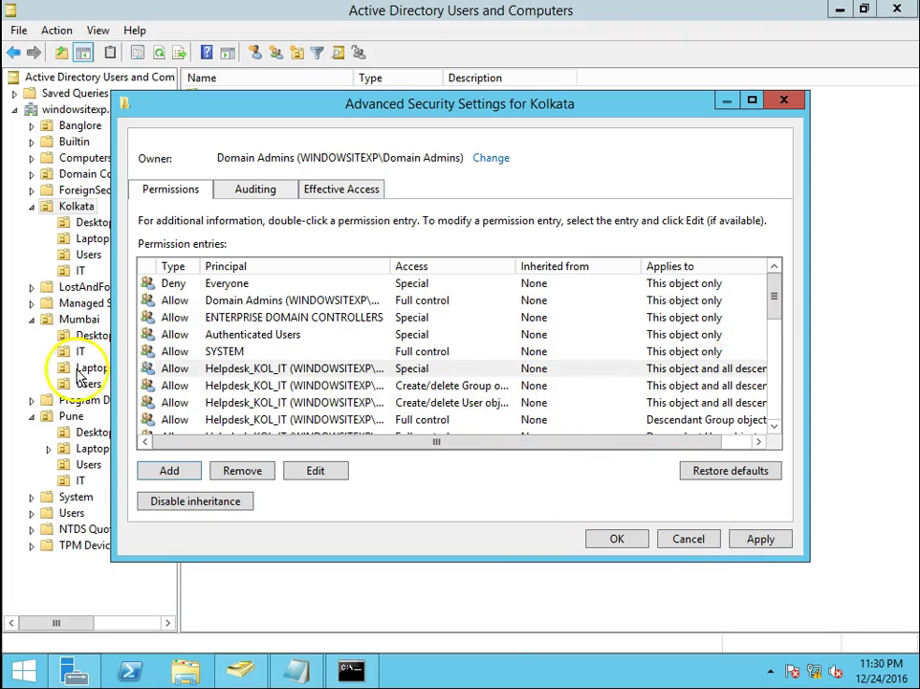
- Apply the new Helpdesk_KOL_IT entry in the advanced security settings and accept the Kolkata OU's properties
left_click(560, 373)
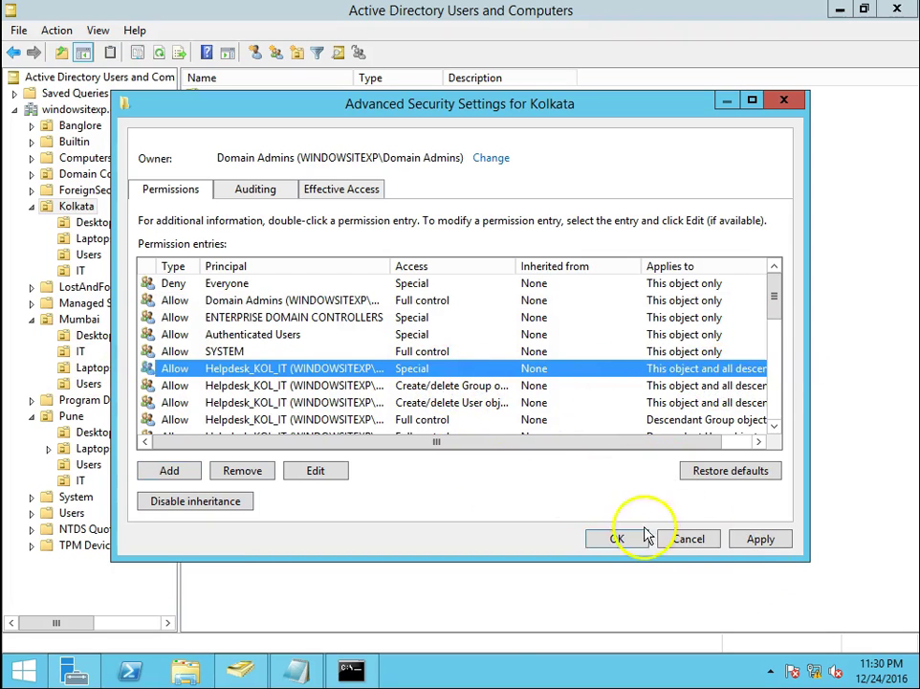
left_click(755, 540)
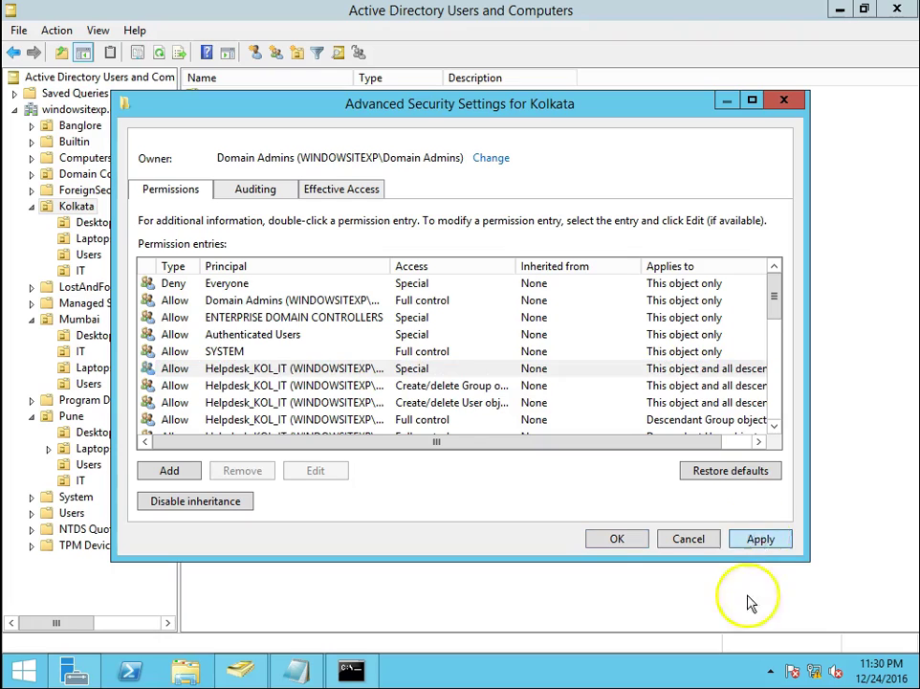
left_click(619, 541)
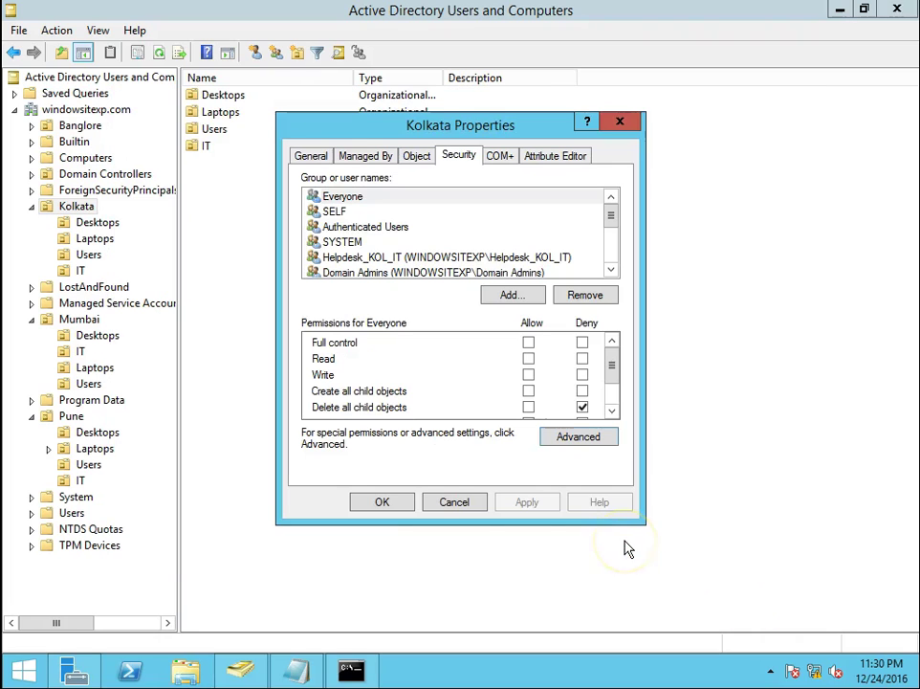
left_click(383, 500)
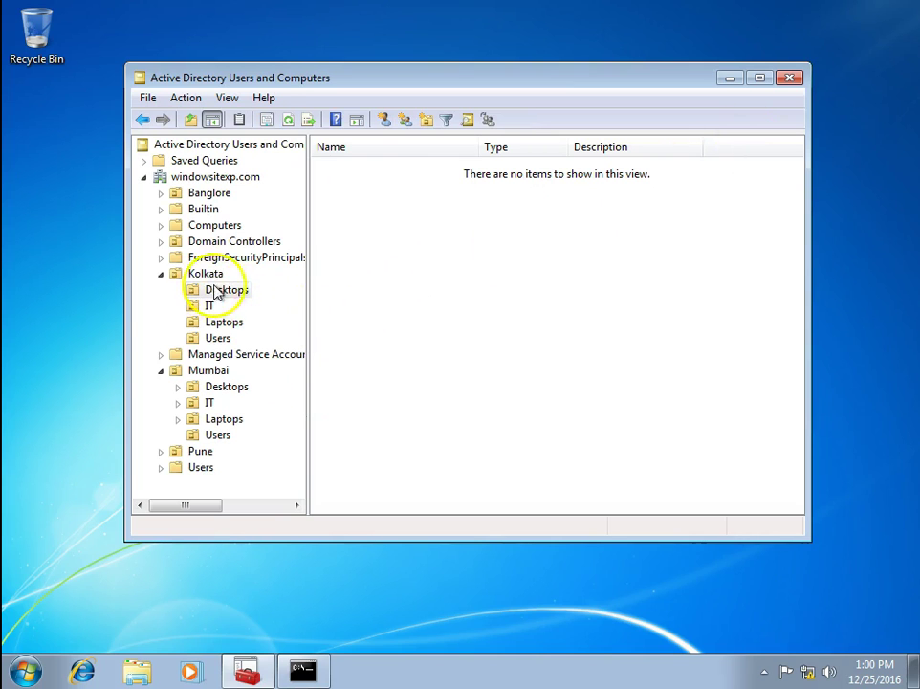
- On the Windows 7 machine, create a computer account named COMP001 in the Desktops OU under Kolkata
right_click(220, 291)
mouse_move(289, 366)
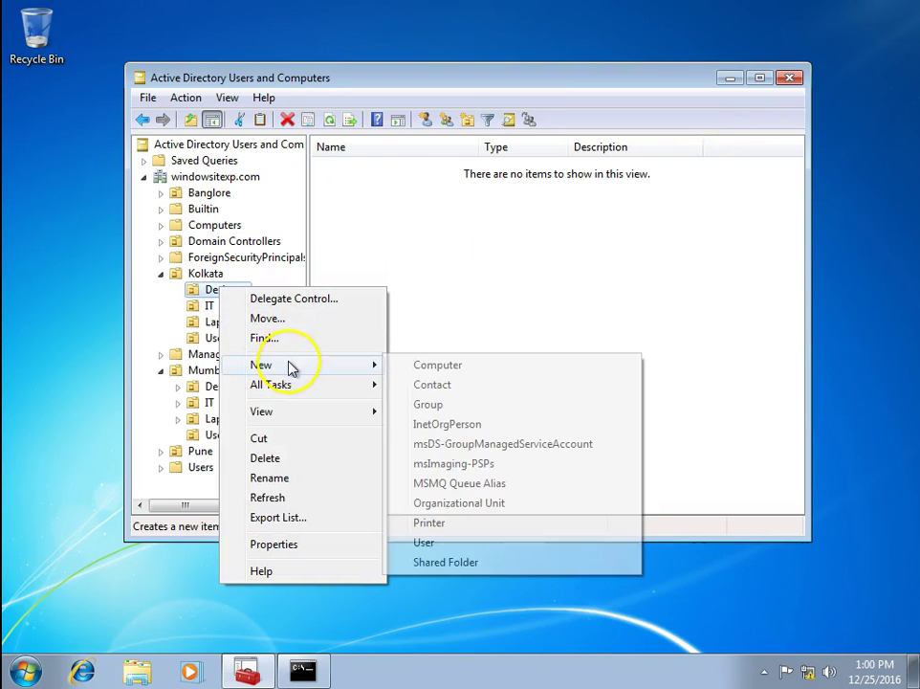
left_click(454, 365)
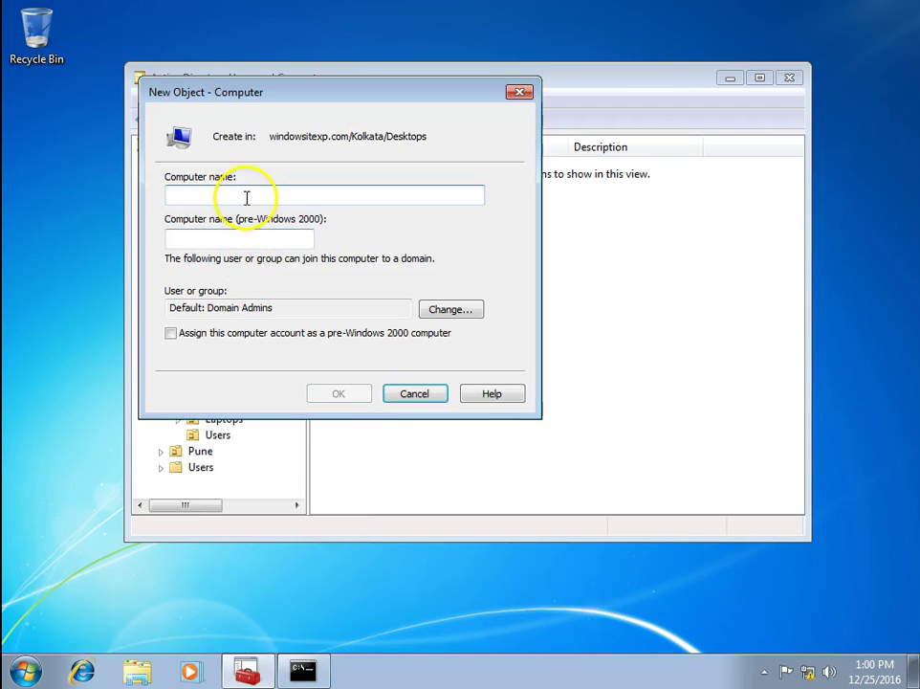
type("COMP001")
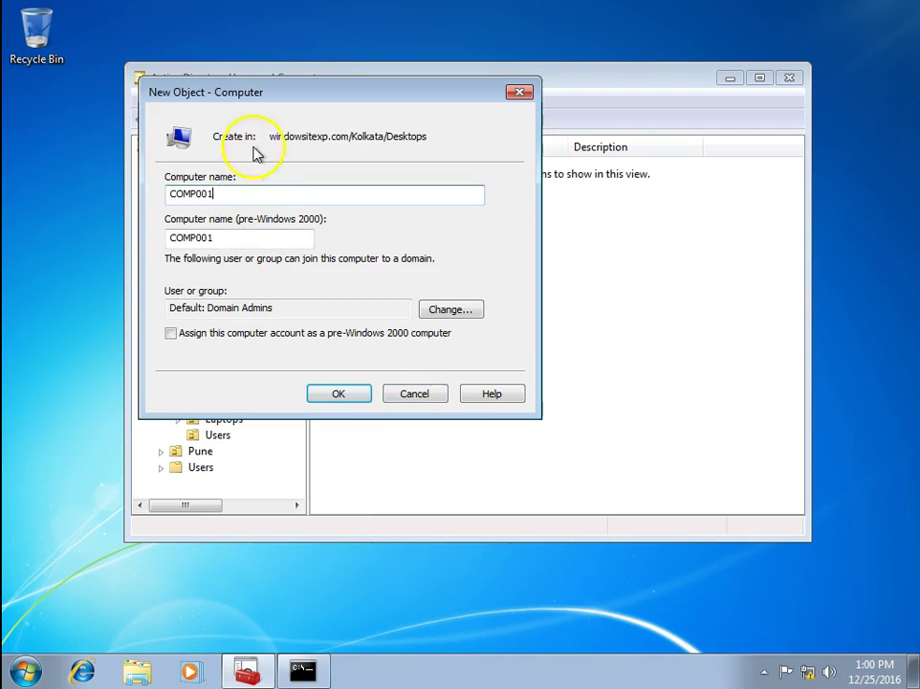
left_click(352, 392)
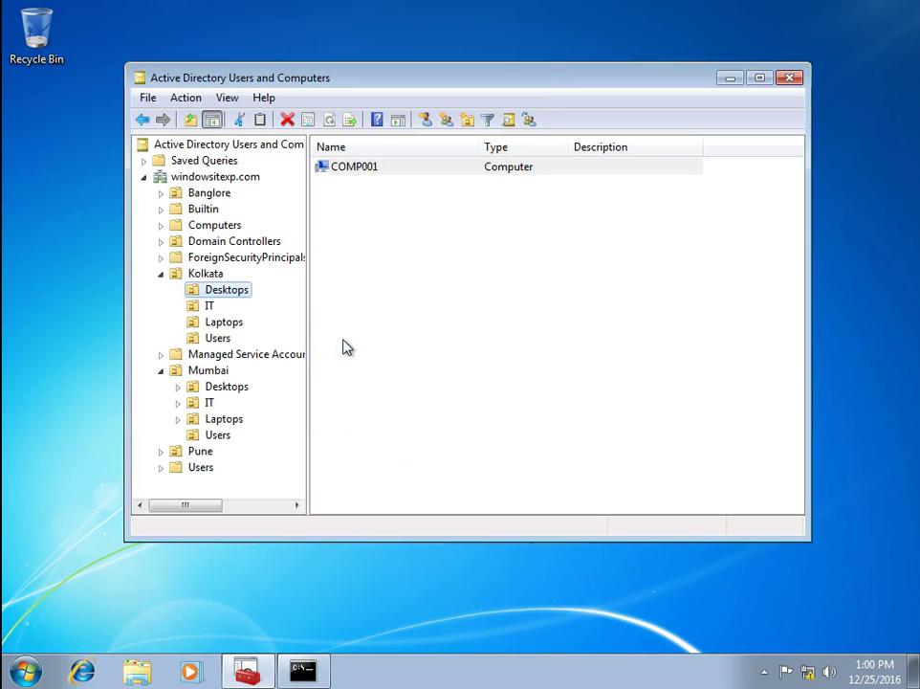
left_click(524, 350)
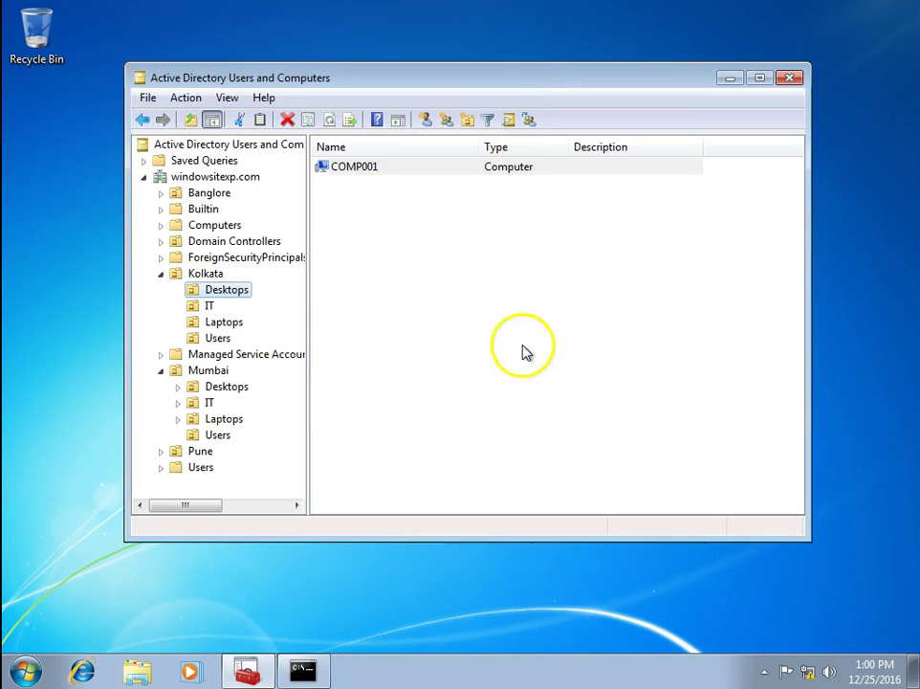
left_click(373, 178)
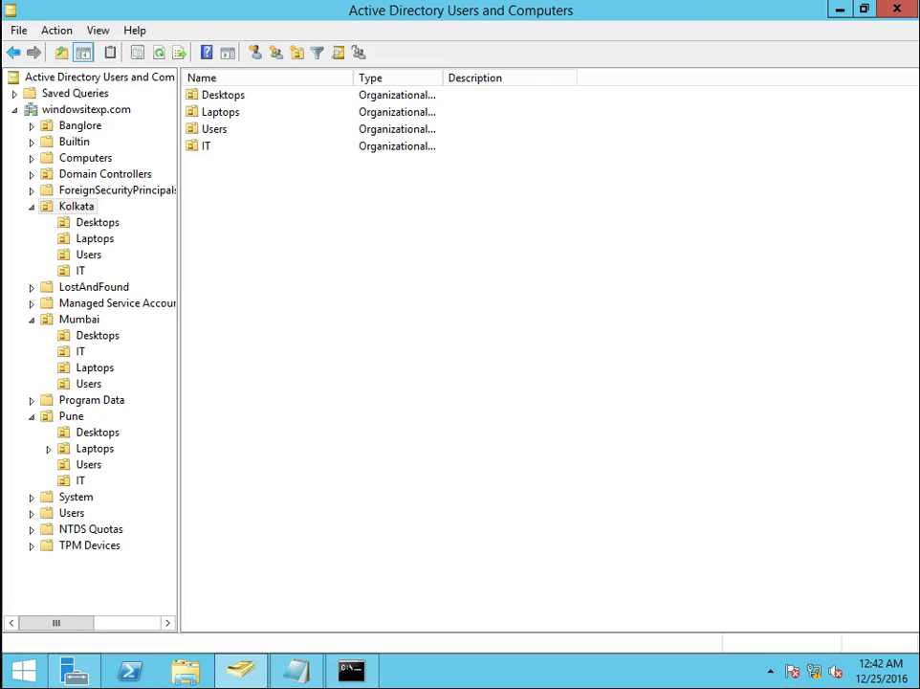
left_click(611, 394)
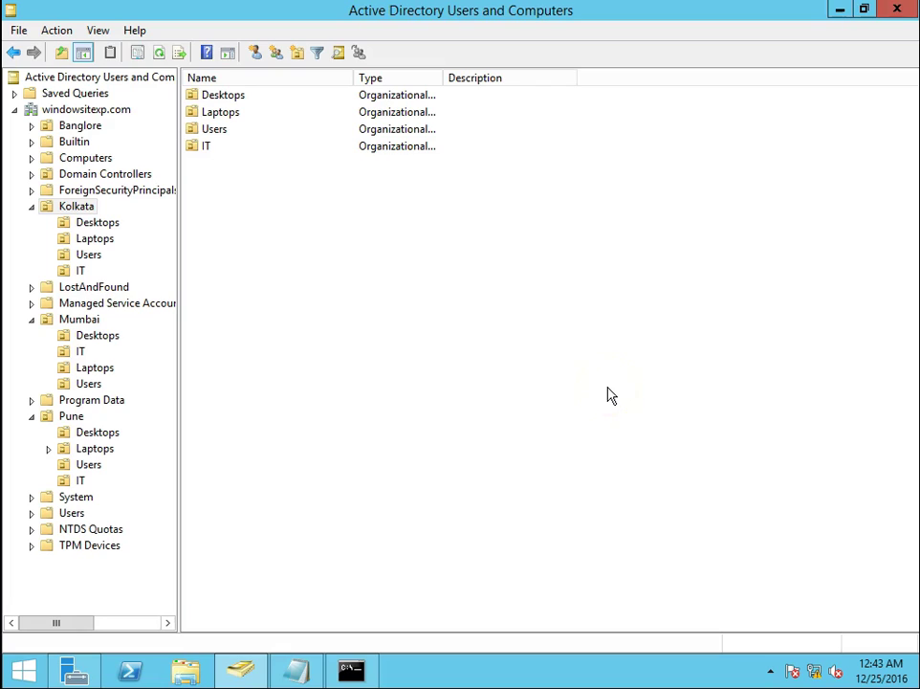